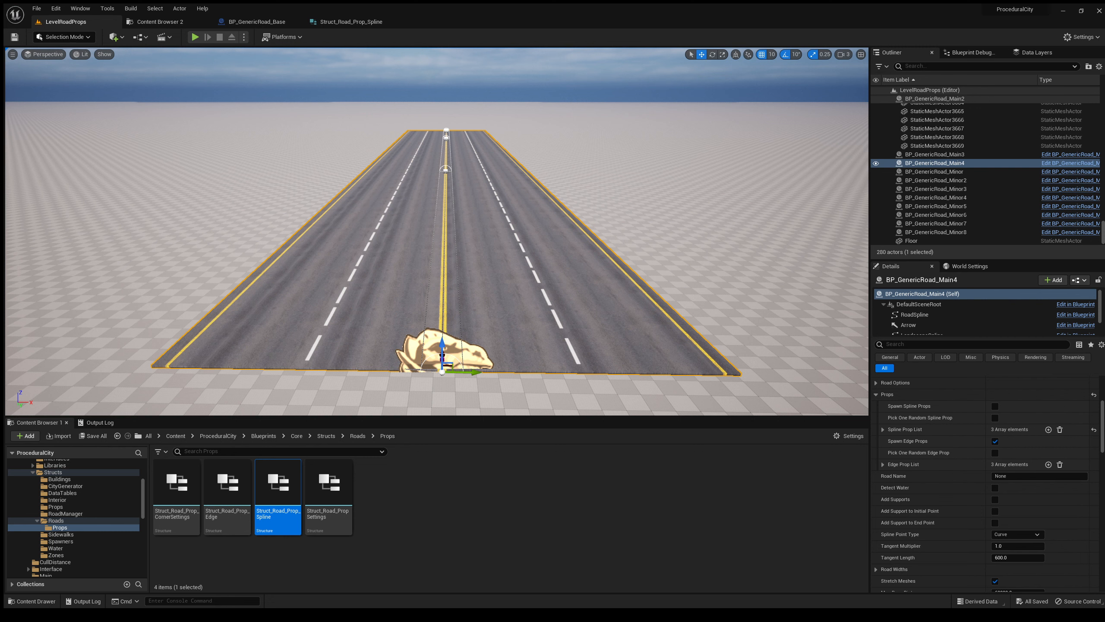
# Enable Spawn Spline Props in the Props settings of the BP_GenericRoad_Main4 road
pyautogui.scroll(3, 986, 485)
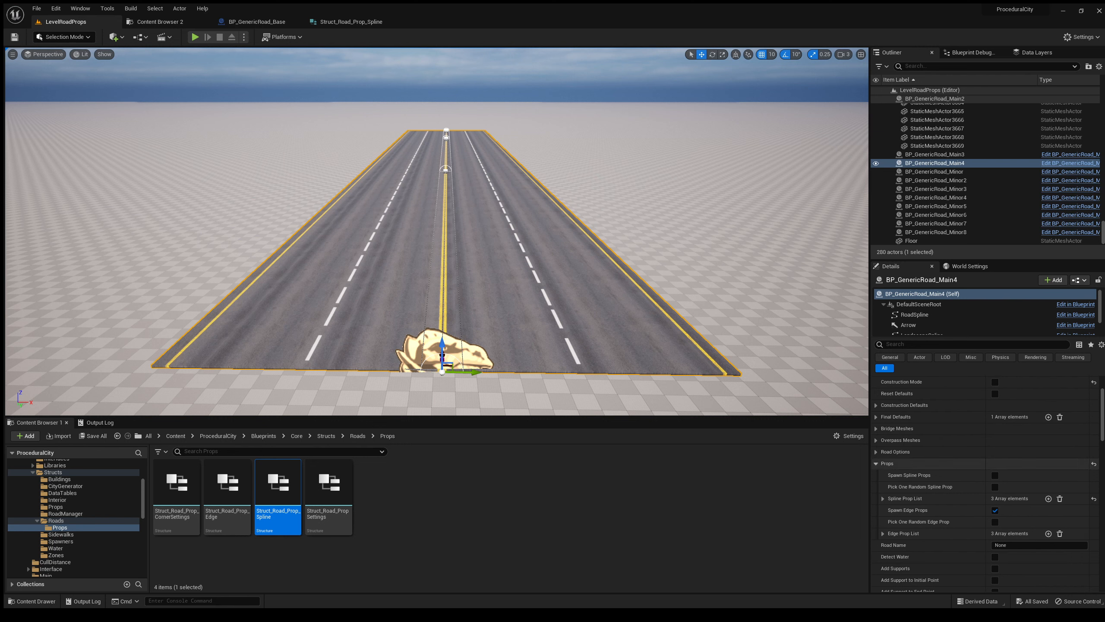
pyautogui.click(888, 464)
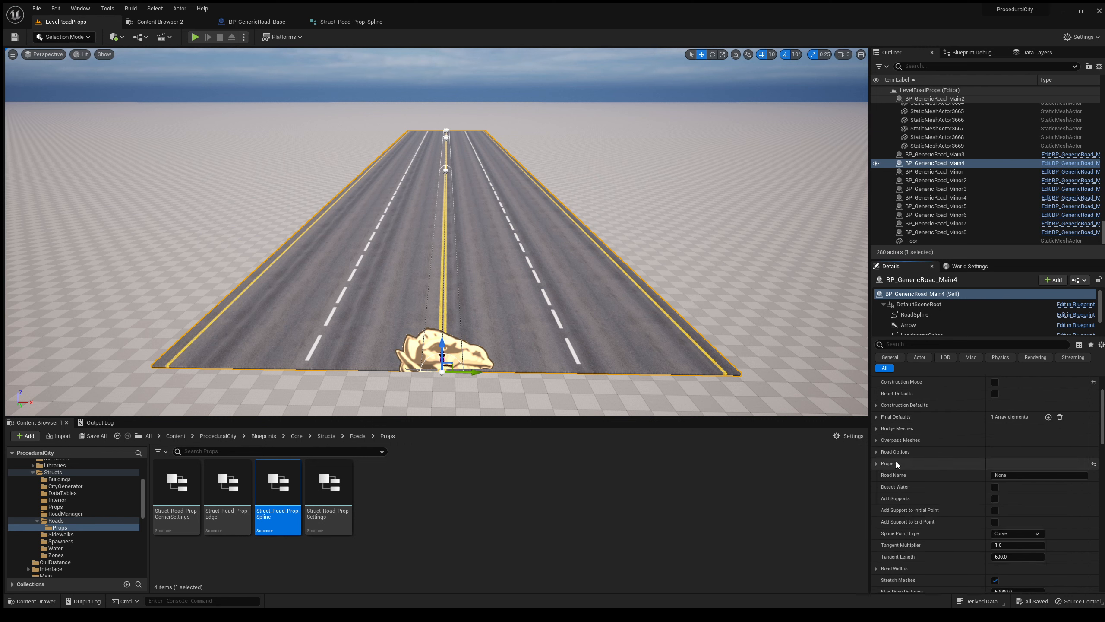
pyautogui.click(876, 464)
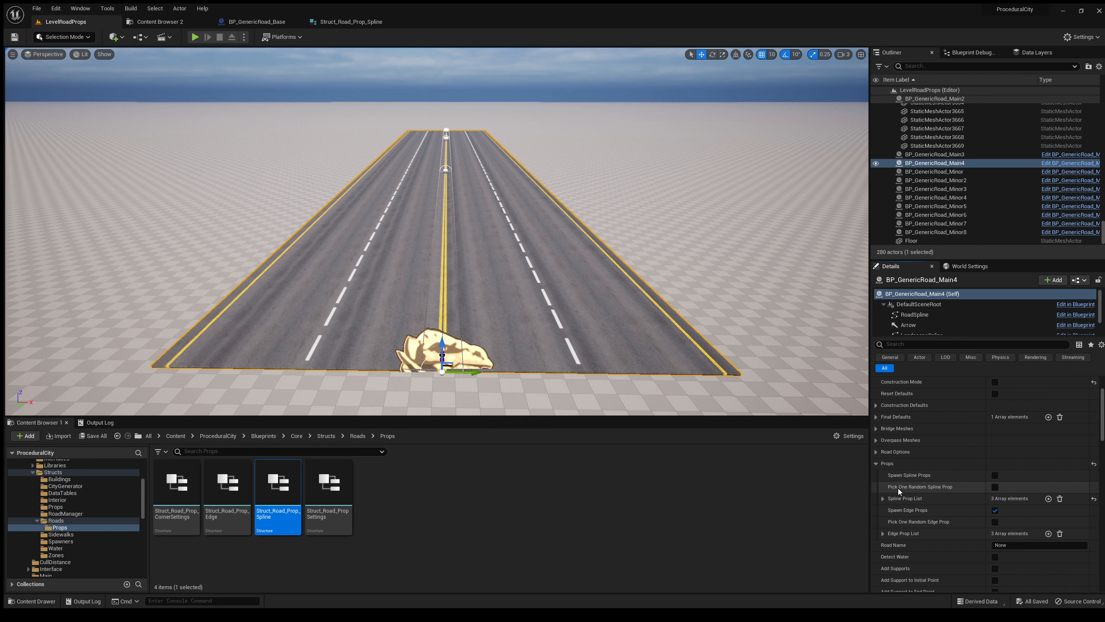
pyautogui.click(994, 476)
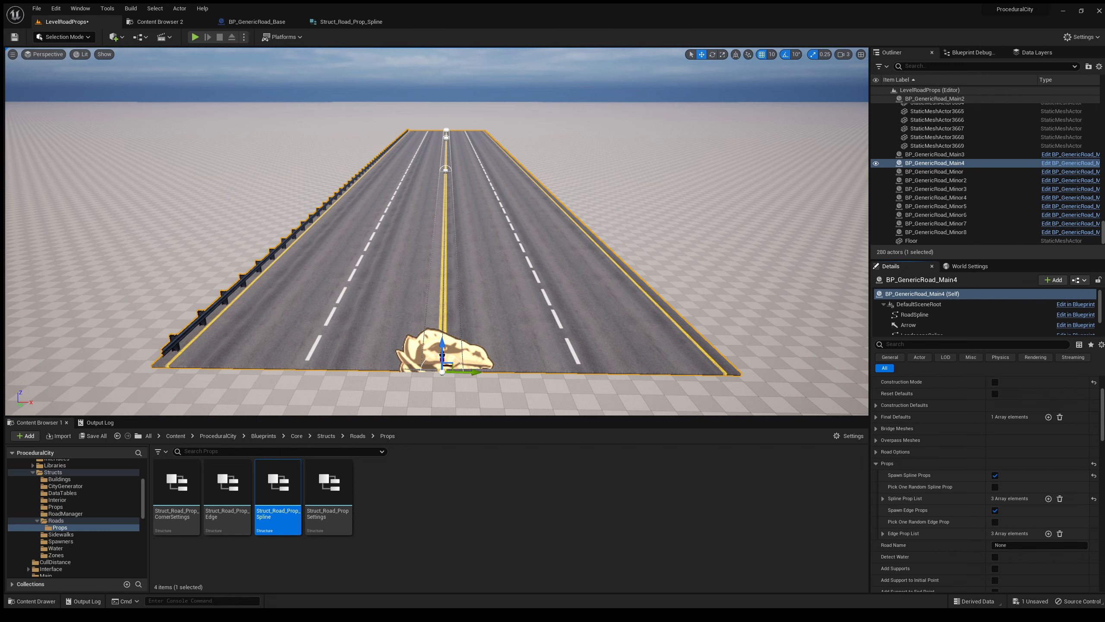
pyautogui.moveTo(503, 200); pyautogui.dragTo(522, 187, button='right')
pyautogui.press('w')
pyautogui.press('s')
pyautogui.press('f')
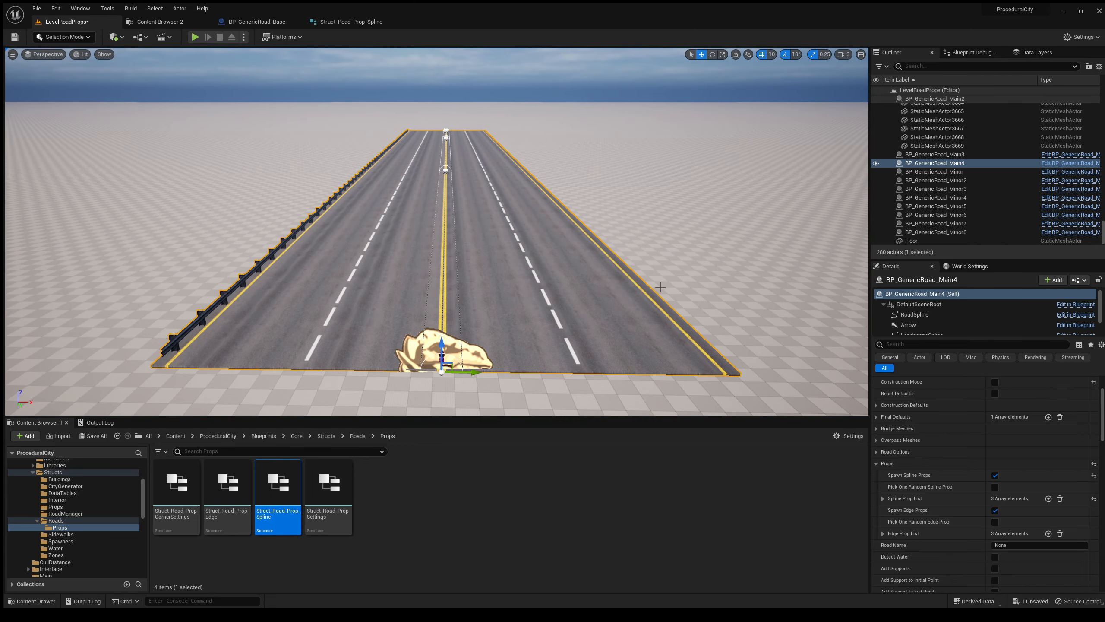
# Expand the Spline Prop List and show the settings of its first entry, Index 0
pyautogui.click(884, 499)
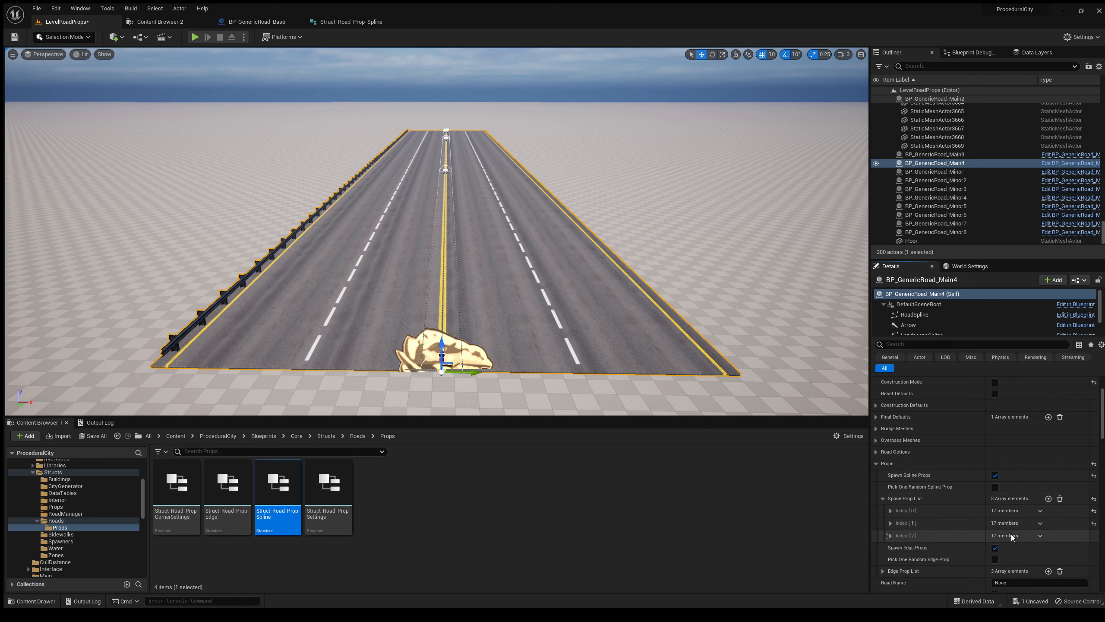
pyautogui.scroll(-1, 991, 497)
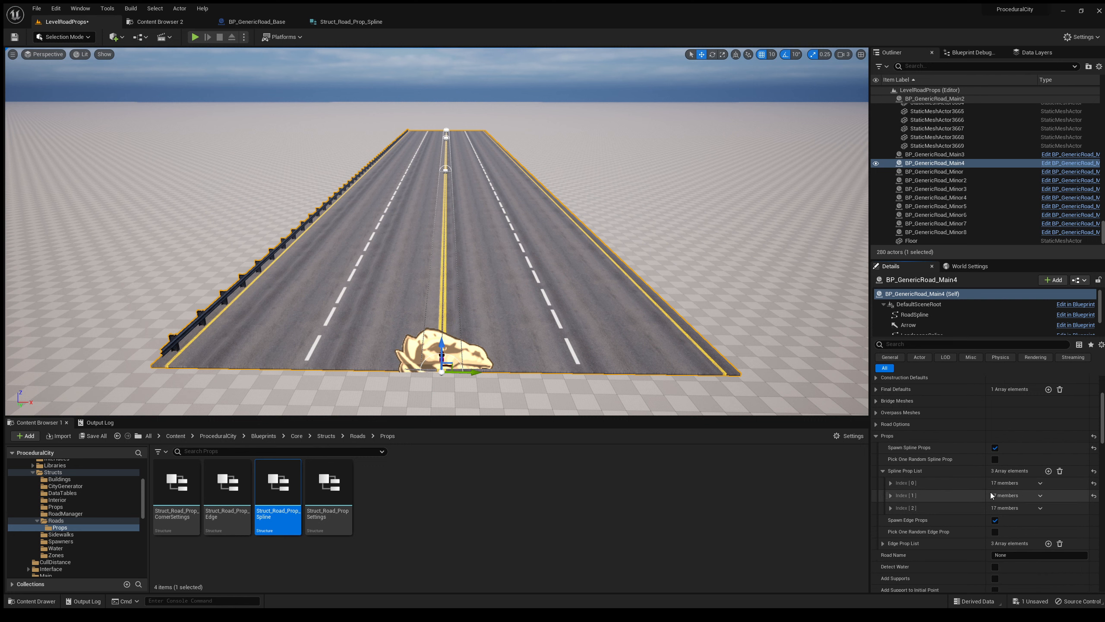
pyautogui.click(890, 483)
pyautogui.scroll(-2, 907, 498)
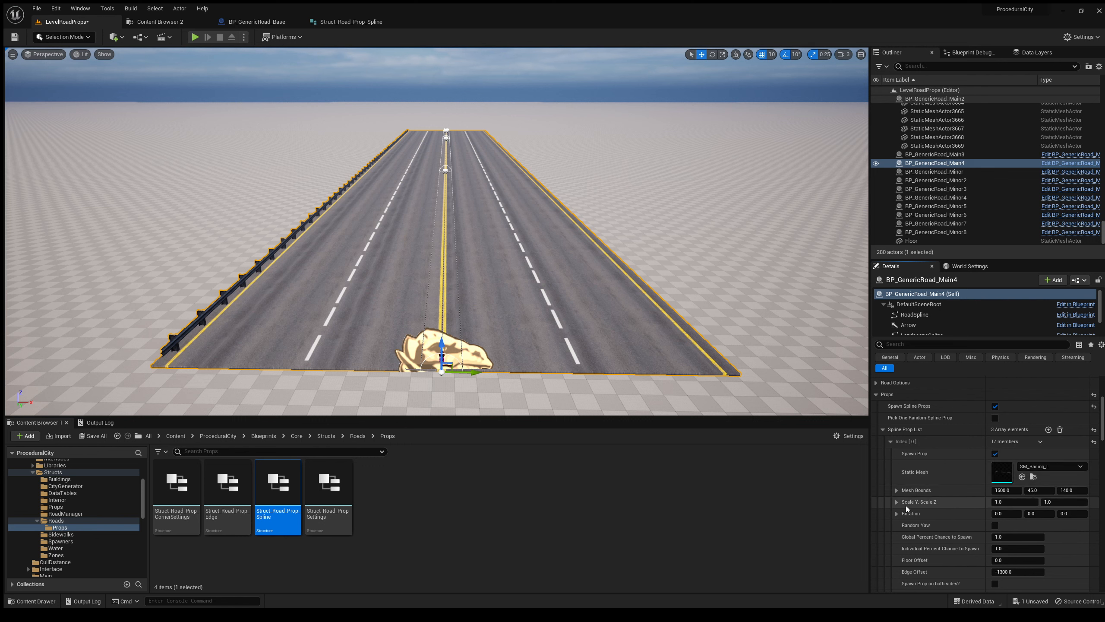
# Try Scale Y 2 and Scale Z 3 on the first spline prop's railing, and reset the scale to its default
pyautogui.moveTo(653, 305); pyautogui.dragTo(540, 351, button='right')
pyautogui.moveTo(758, 365); pyautogui.dragTo(788, 325, button='right')
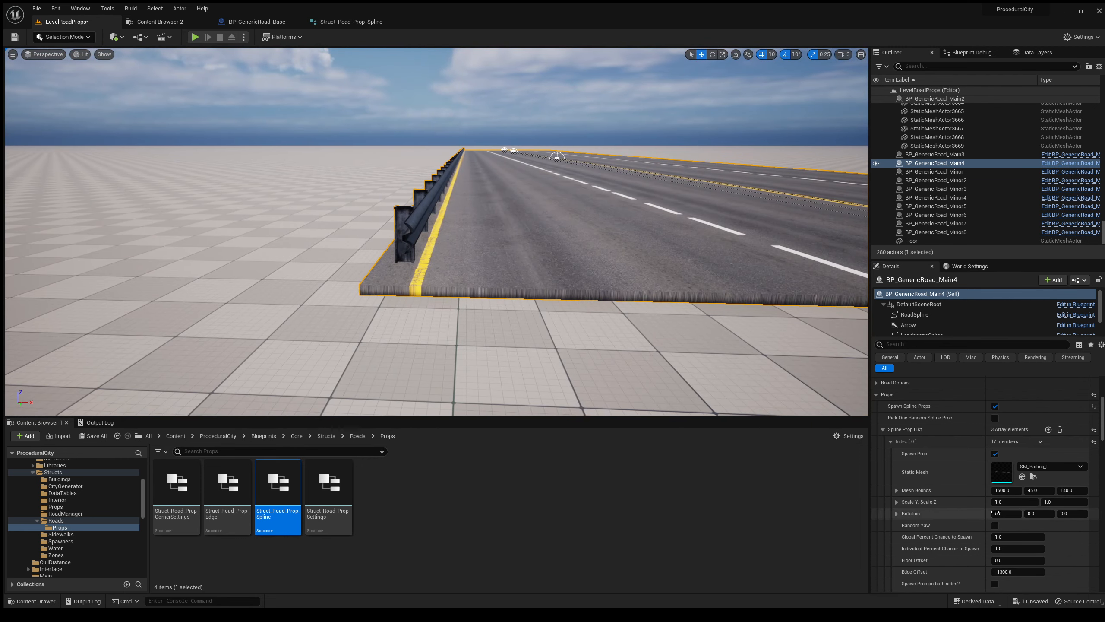
pyautogui.click(1021, 503)
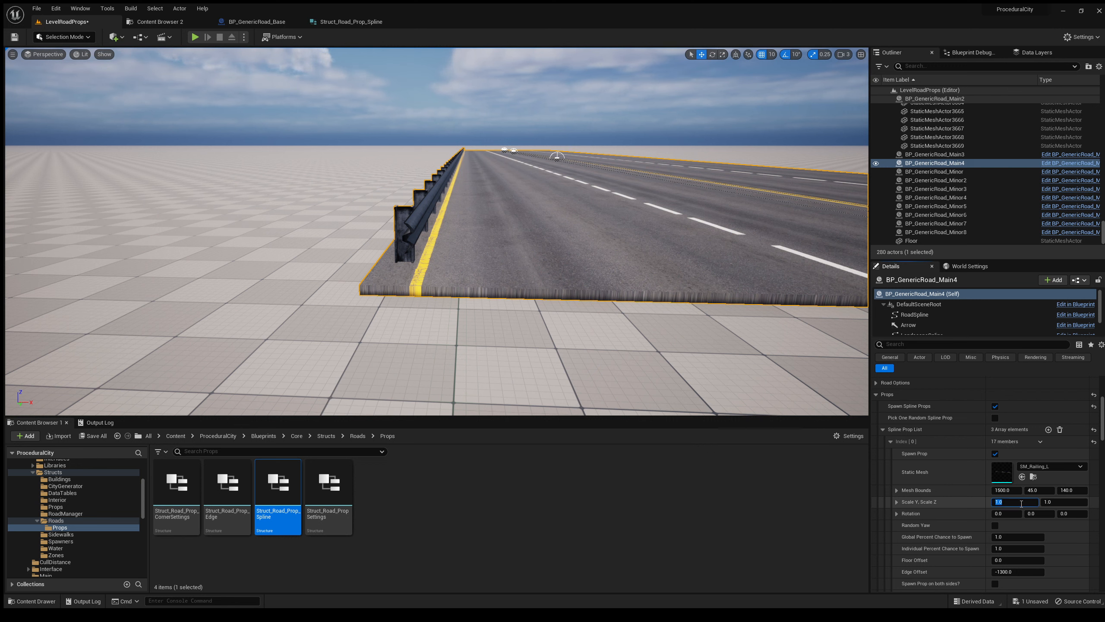
pyautogui.write('2')
pyautogui.press('Return')
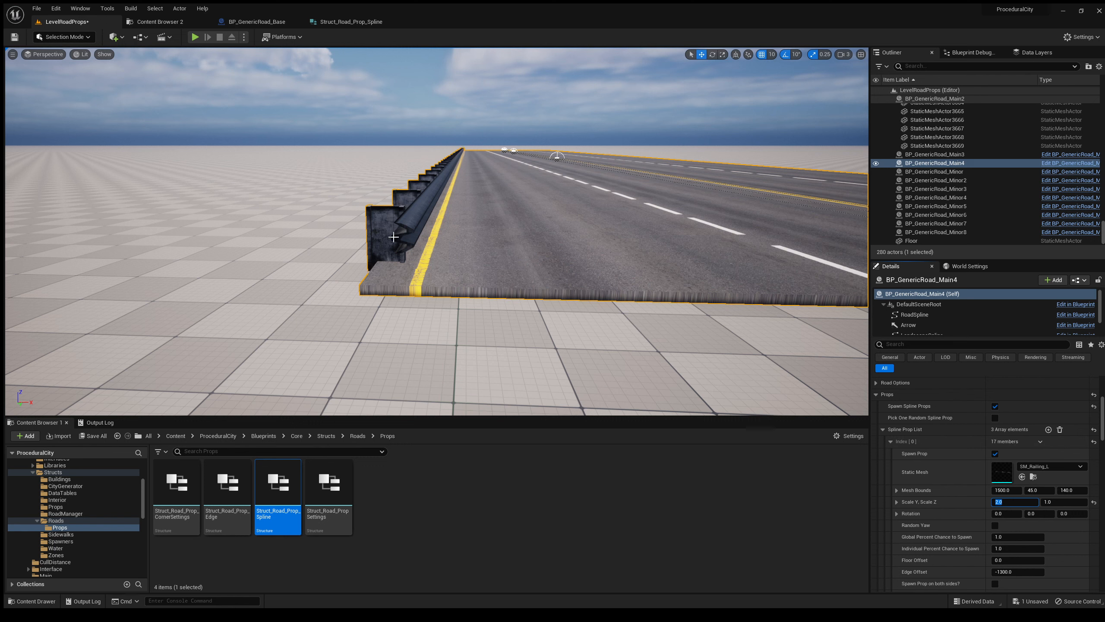
pyautogui.click(1058, 503)
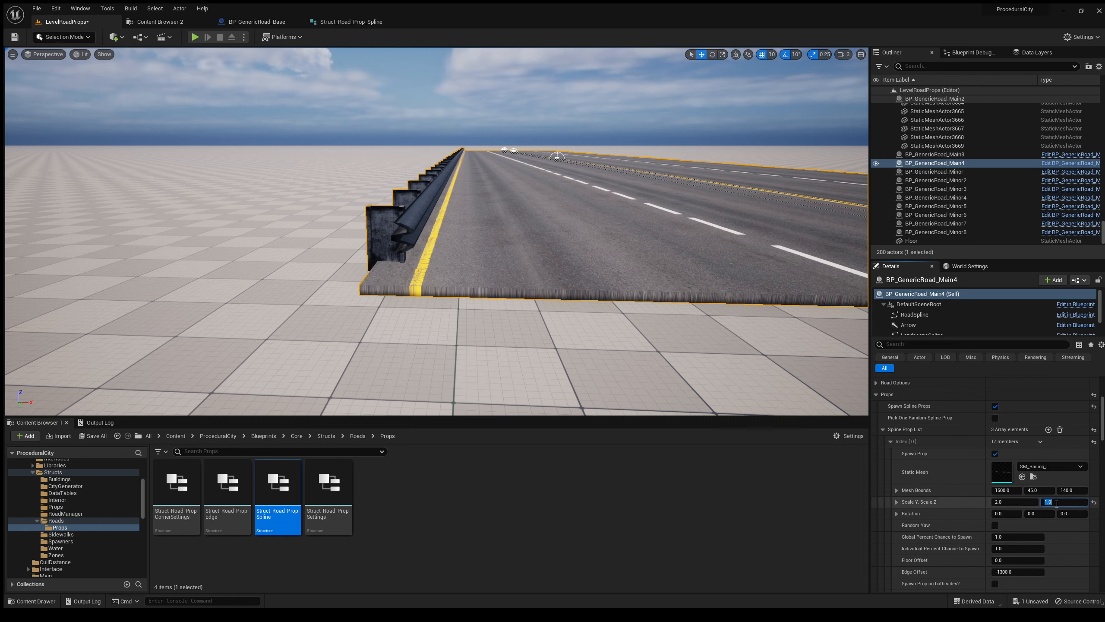
pyautogui.write('3')
pyautogui.press('Return')
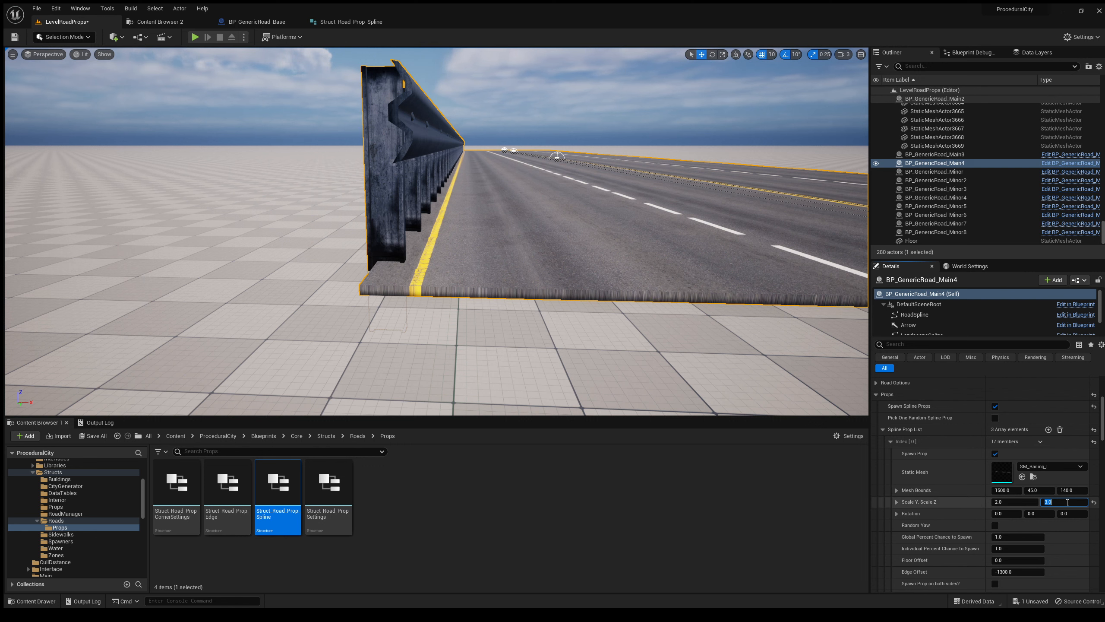
pyautogui.click(1094, 502)
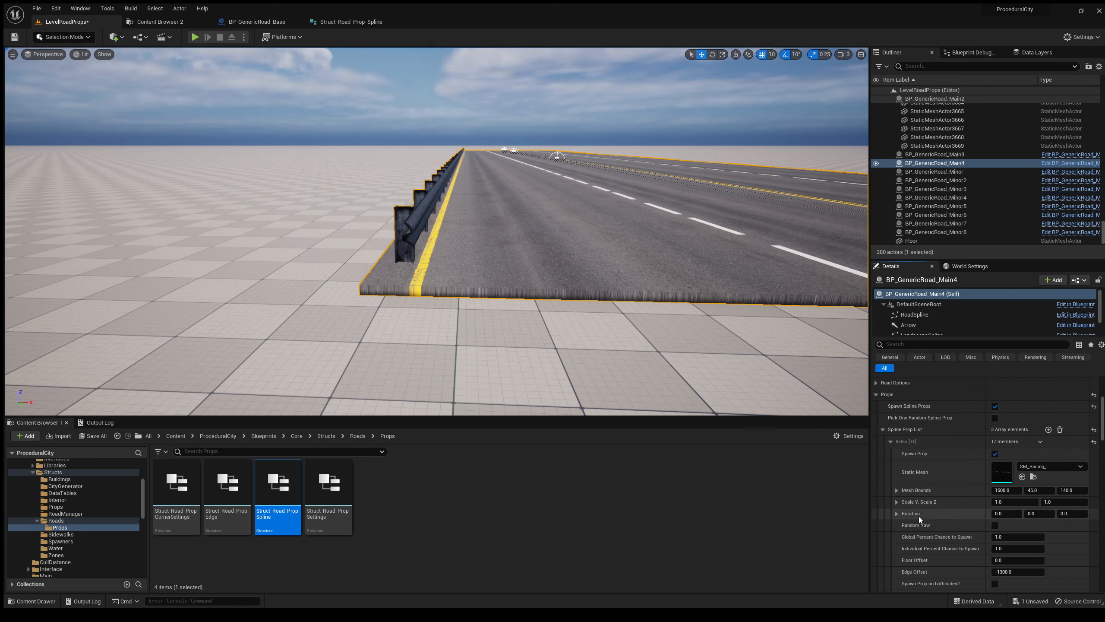
# Set the railing's Global Percent Chance to Spawn to 0.5 and enable Random Yaw
pyautogui.scroll(-1, 919, 516)
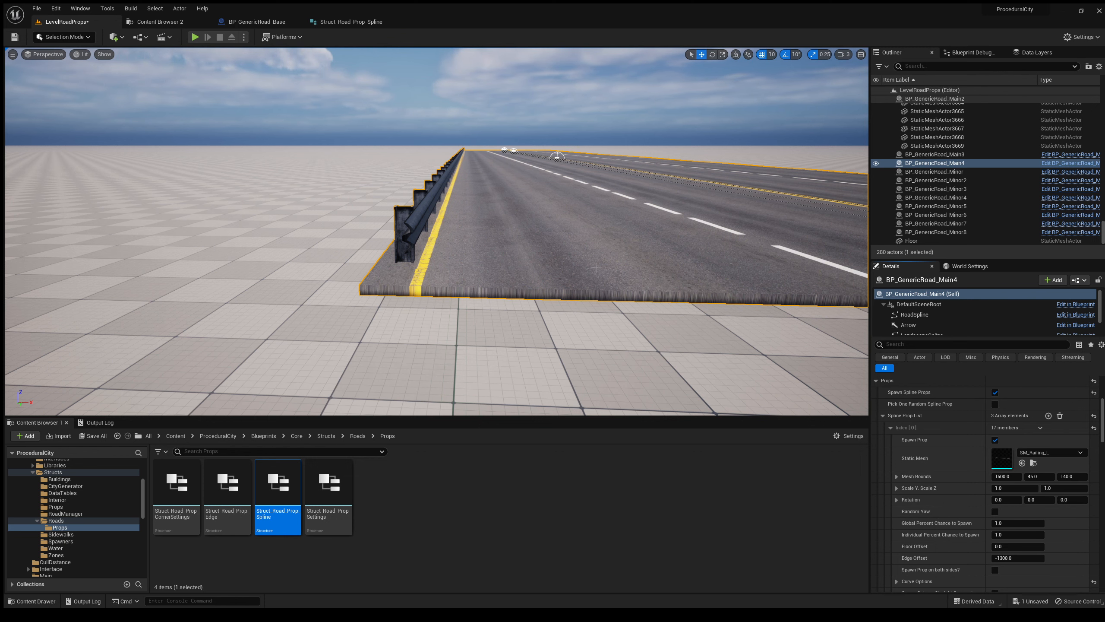
pyautogui.press('f')
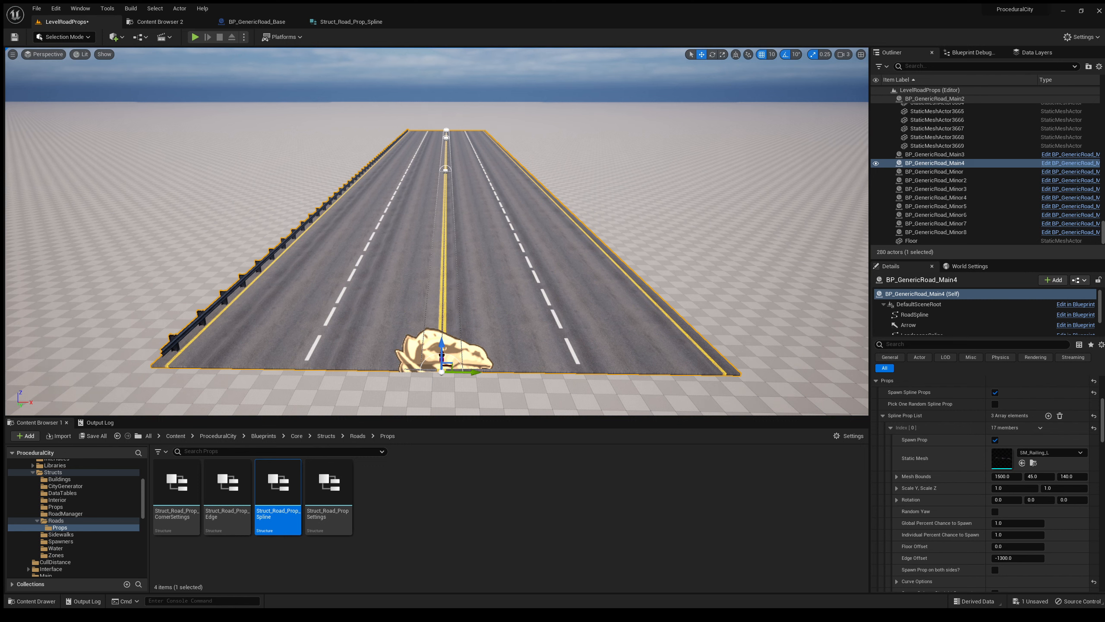
pyautogui.click(1003, 522)
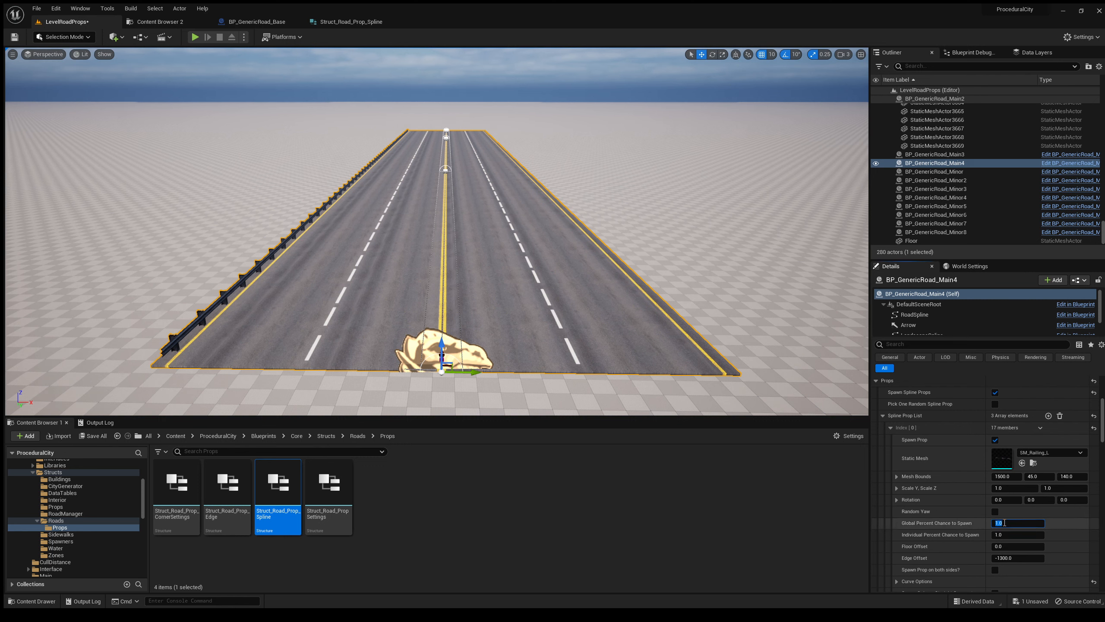
pyautogui.write('0.5')
pyautogui.press('Return')
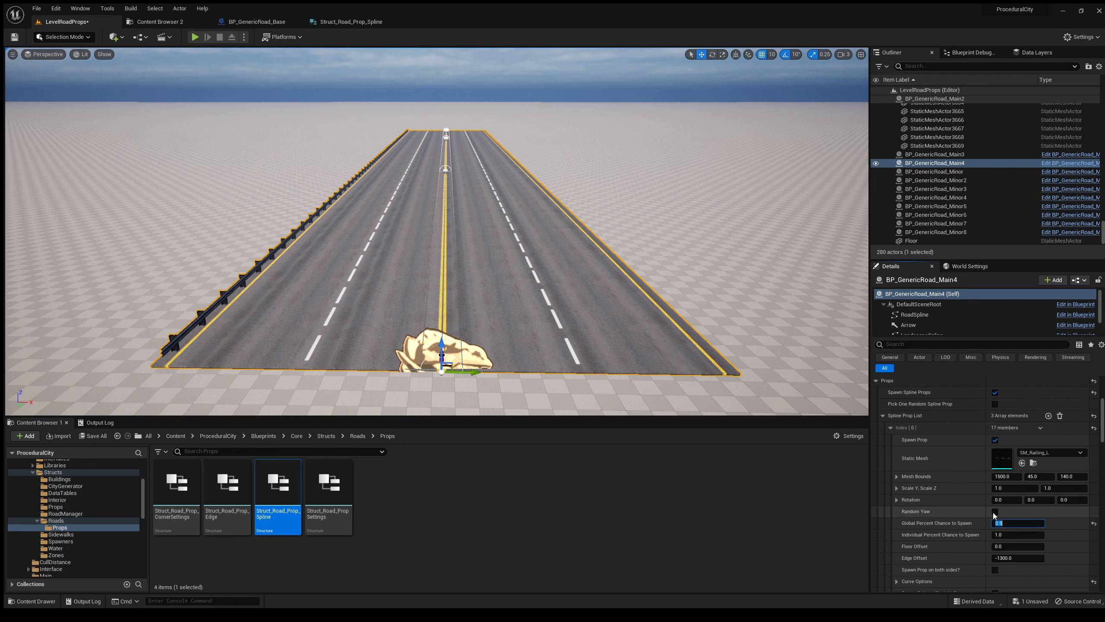
pyautogui.click(995, 512)
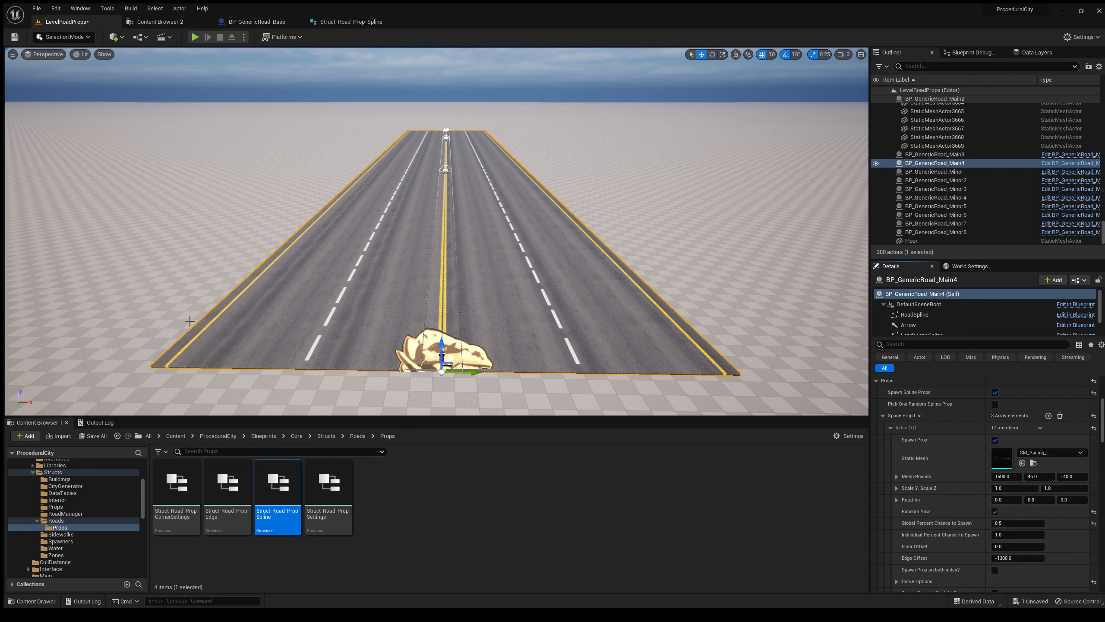
# Disable Random Yaw and set the railing's Global Percent Chance to Spawn back to 1
pyautogui.click(995, 512)
pyautogui.click(1016, 524)
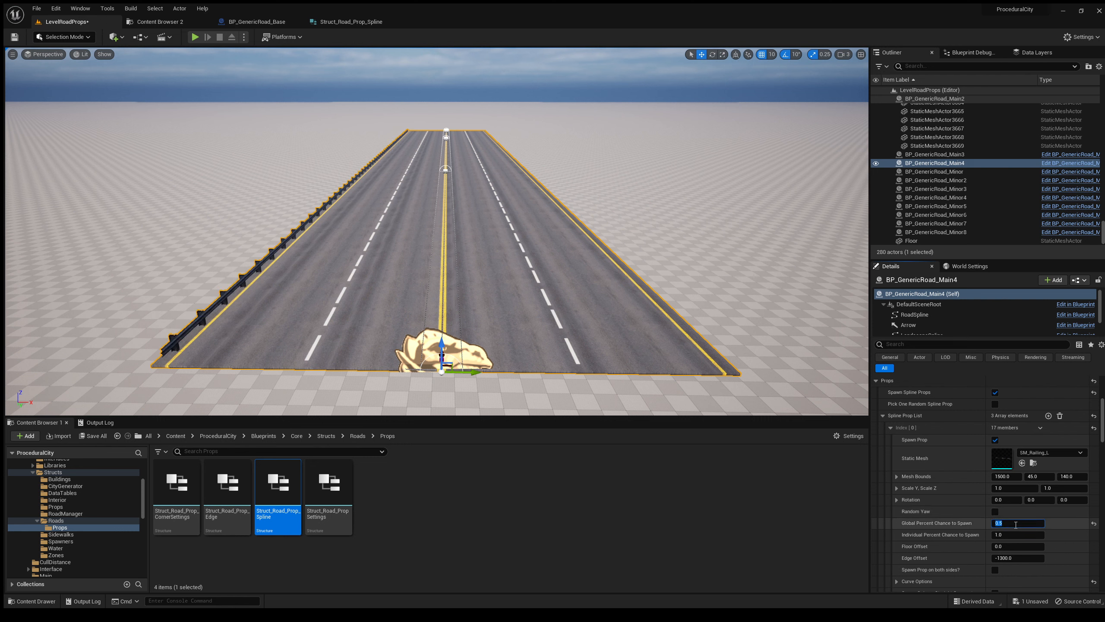
pyautogui.write('1')
# Try Individual Percent Chance to Spawn values of 0.5 and 0.7 on the railing spline prop
pyautogui.click(1001, 538)
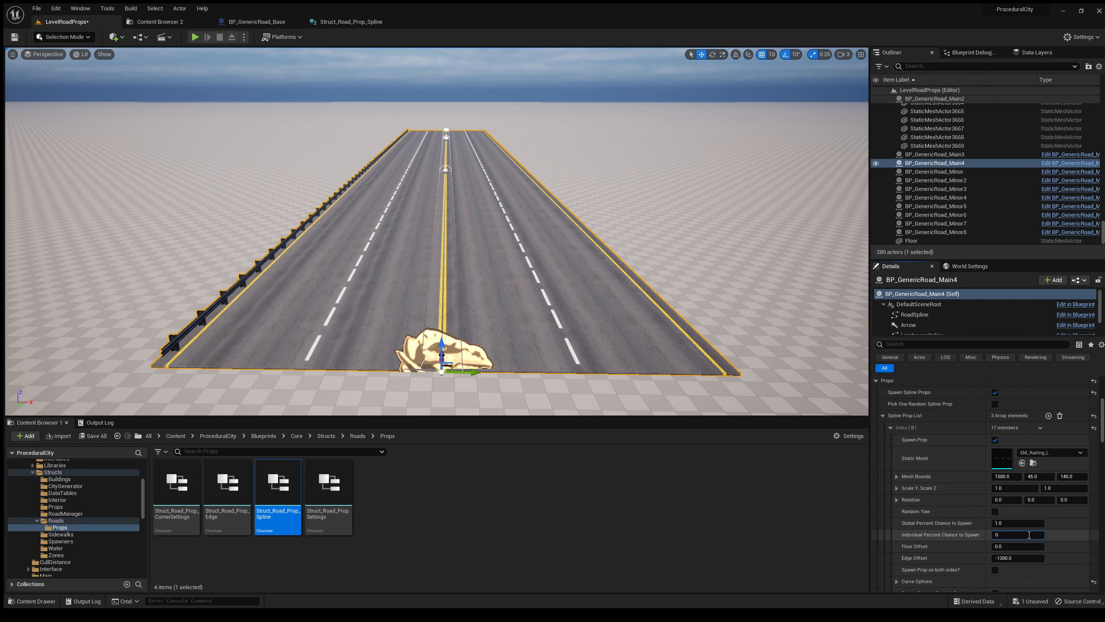
pyautogui.press('Return')
pyautogui.moveTo(683, 247)
pyautogui.mouseDown(button='right')
pyautogui.moveTo(644, 236)
pyautogui.moveTo(539, 240)
pyautogui.moveTo(622, 279)
pyautogui.moveTo(683, 248)
pyautogui.mouseUp(button='right')
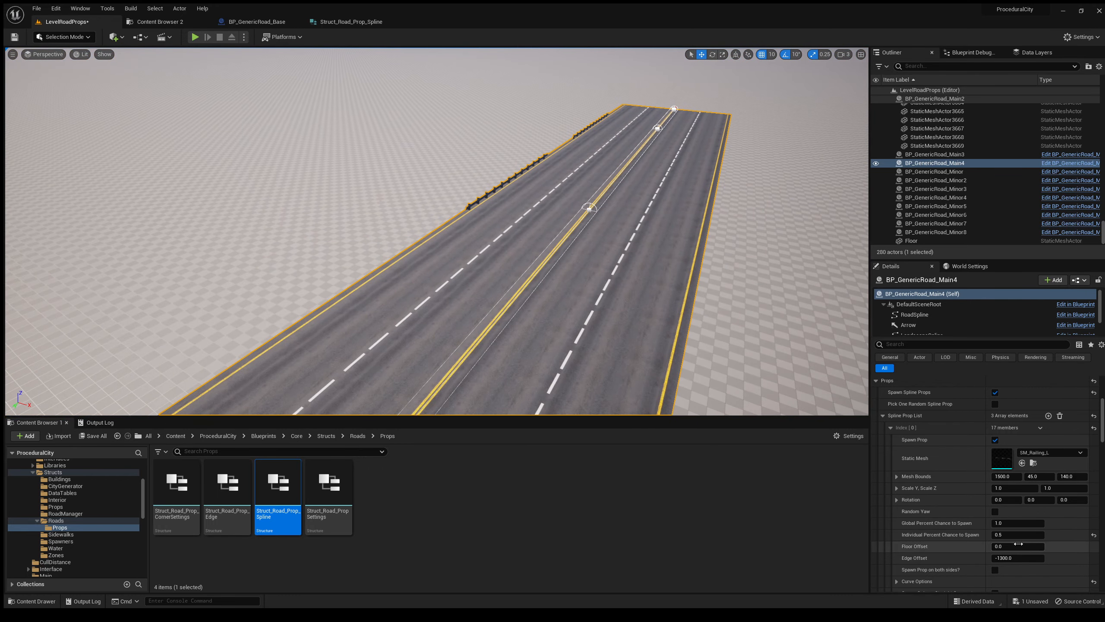
pyautogui.click(1029, 535)
pyautogui.write('0.7')
pyautogui.press('Return')
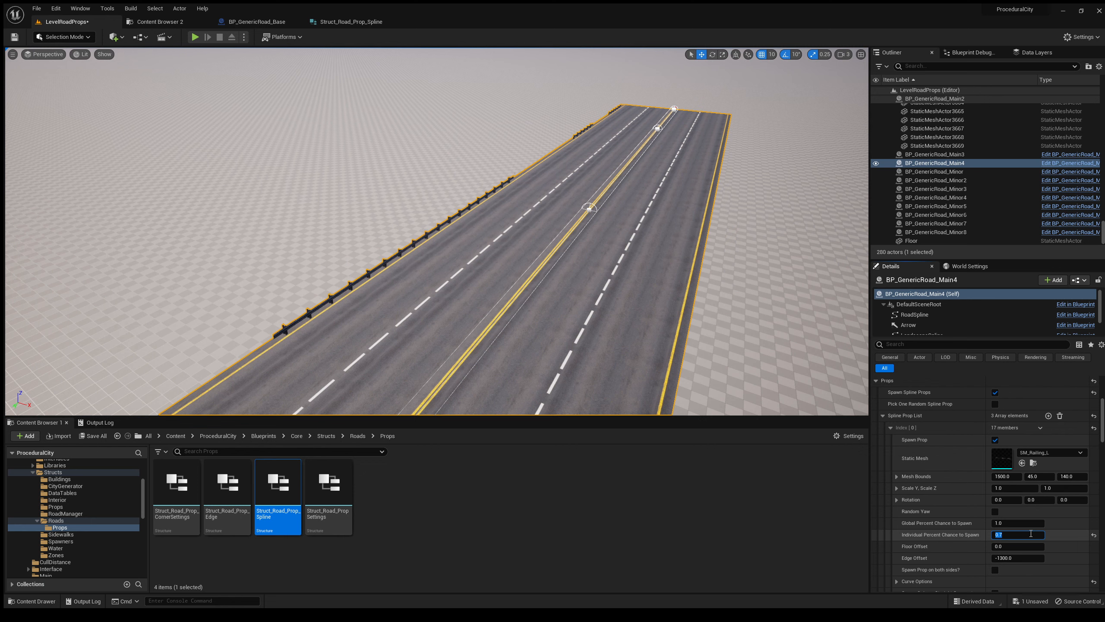
# Set the railing's Individual Percent Chance to Spawn back to 1.0
pyautogui.moveTo(719, 209)
pyautogui.mouseDown(button='right')
pyautogui.moveTo(618, 209)
pyautogui.moveTo(766, 218)
pyautogui.moveTo(726, 207)
pyautogui.mouseUp(button='right')
pyautogui.click(1024, 534)
pyautogui.write('1.0')
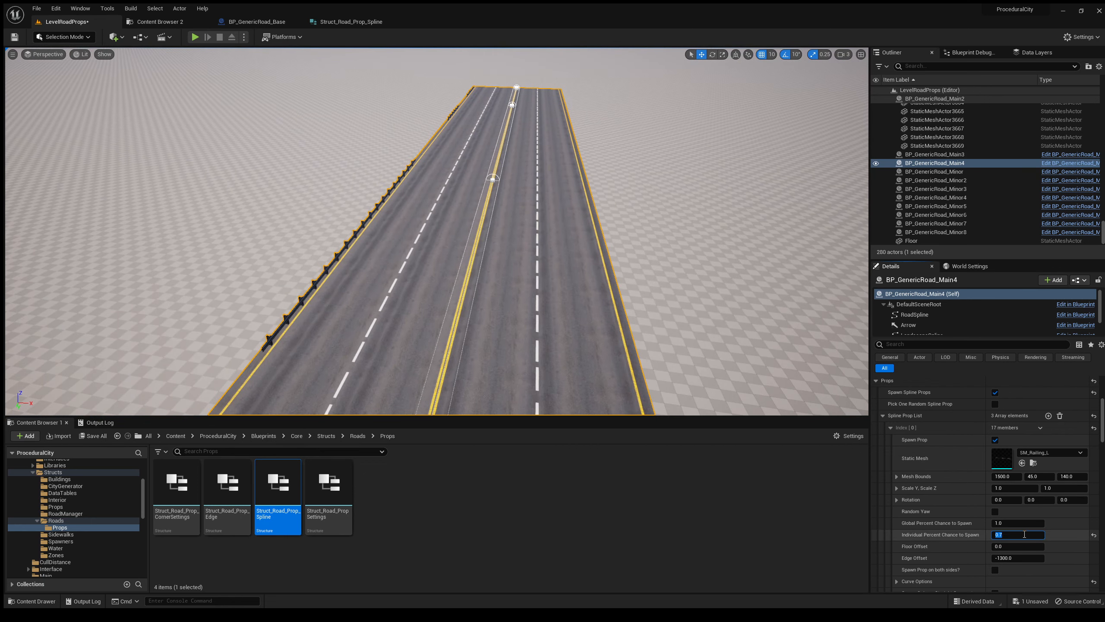
pyautogui.press('Return')
# Set the railing's Floor Offset to 200 and its Edge Offset to -500, and view the shifted railing
pyautogui.moveTo(613, 98); pyautogui.dragTo(584, 104, button='right')
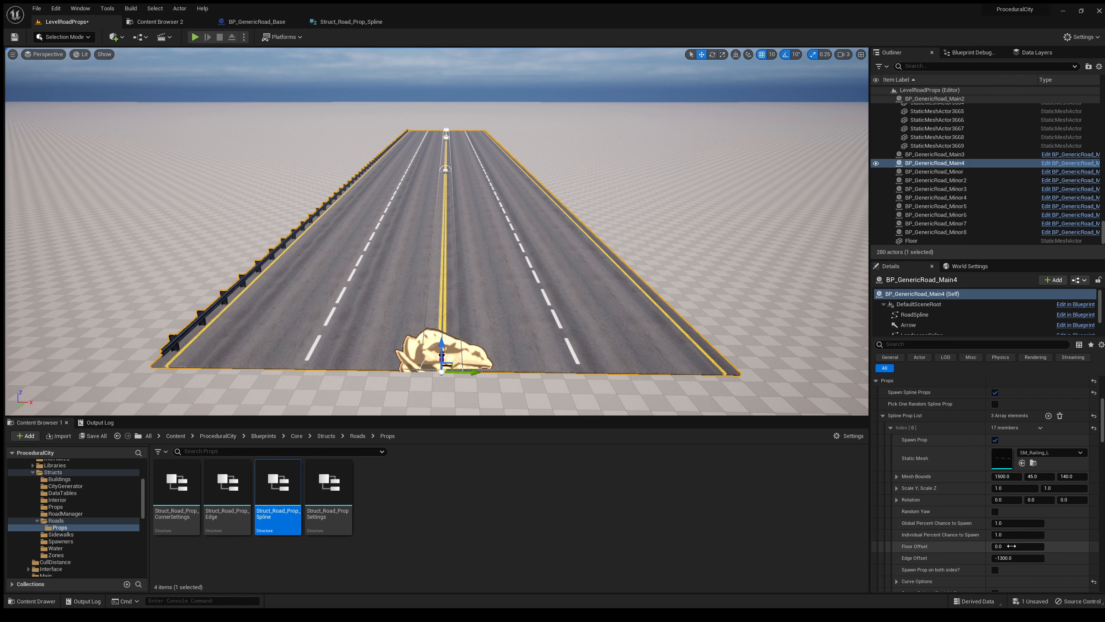
pyautogui.click(1011, 546)
pyautogui.write('200')
pyautogui.press('Return')
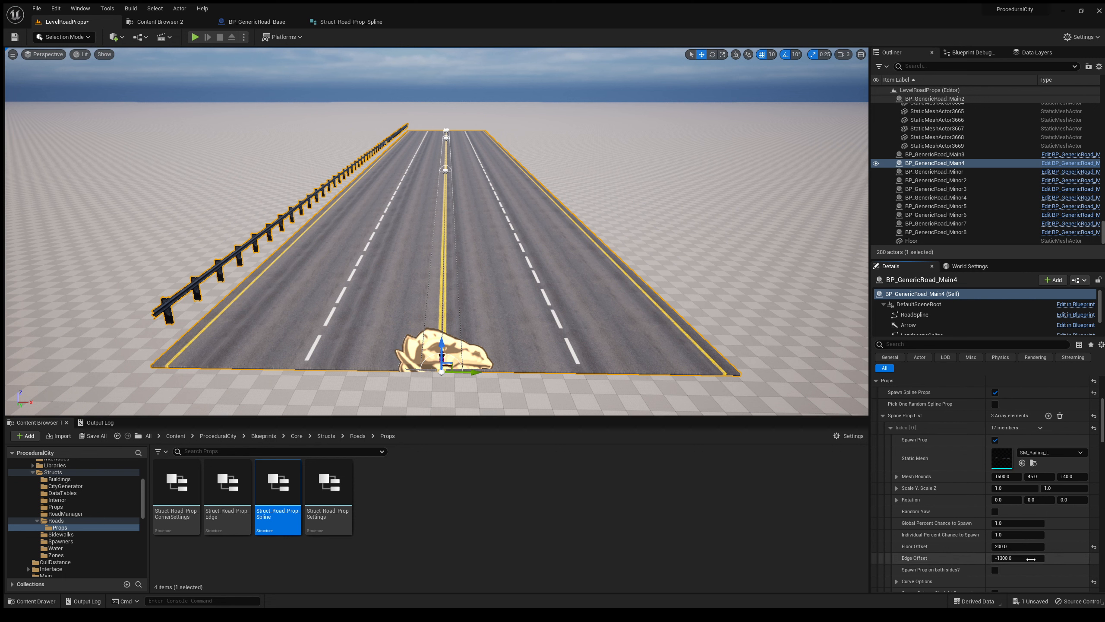
pyautogui.click(1033, 557)
pyautogui.write('-500')
pyautogui.press('Return')
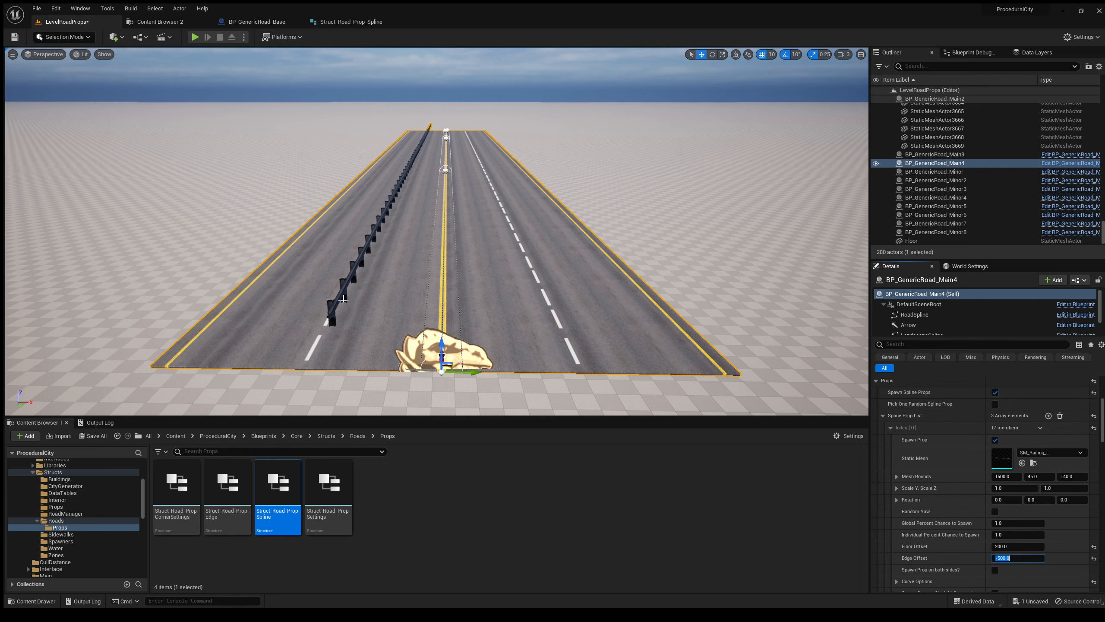
pyautogui.moveTo(397, 190); pyautogui.dragTo(305, 174, button='right')
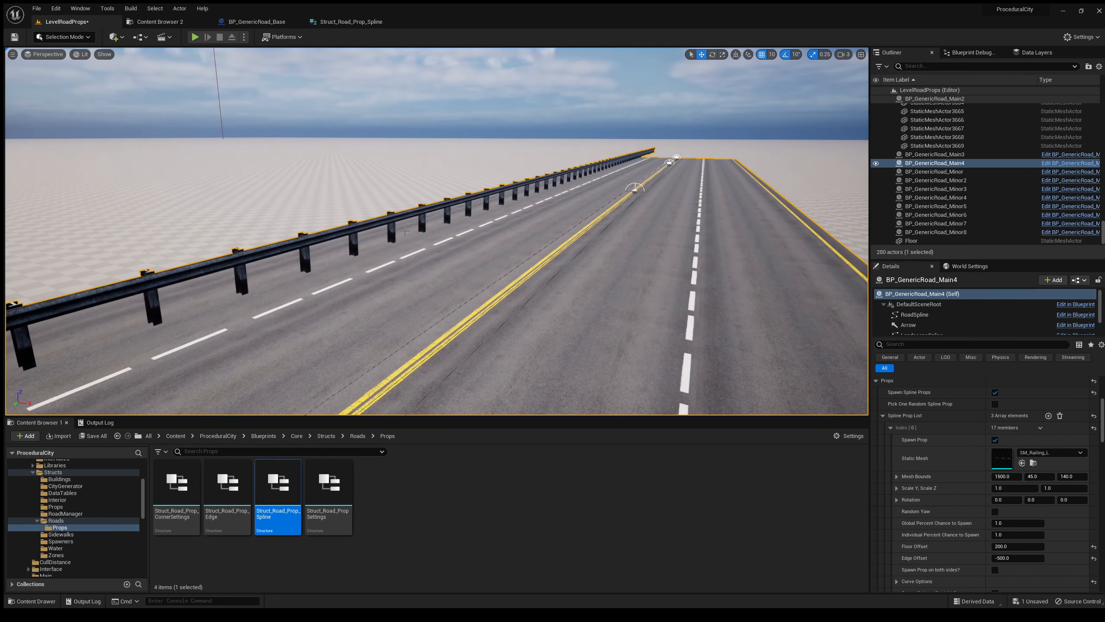
# Reset the railing's Floor Offset to 0 and its Edge Offset to -1300
pyautogui.click(1094, 547)
pyautogui.moveTo(739, 331); pyautogui.dragTo(796, 352, button='right')
pyautogui.press('s')
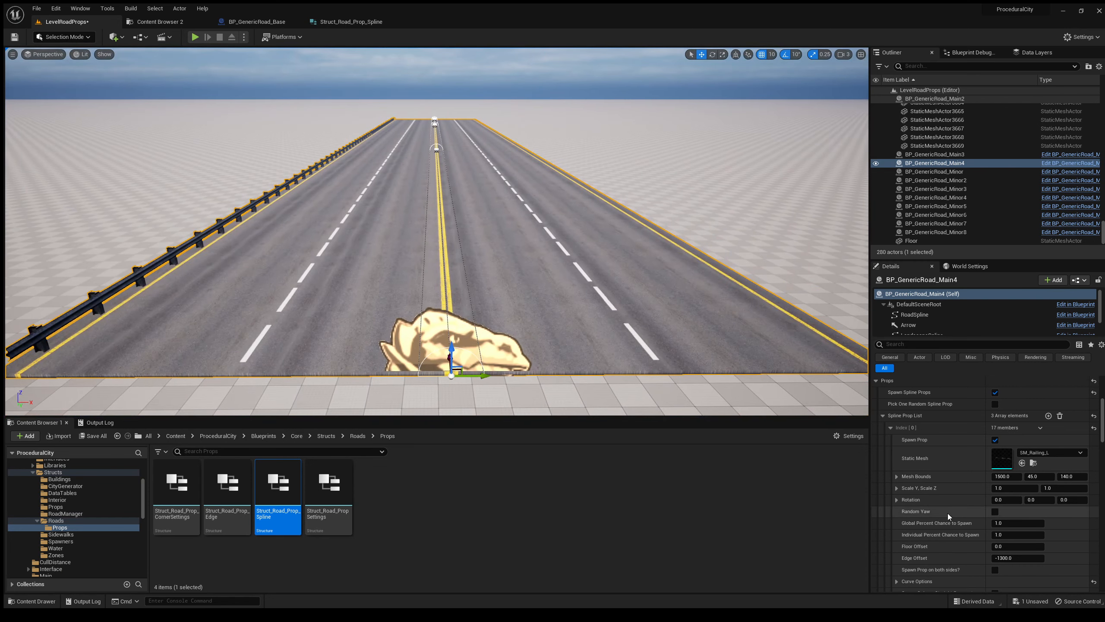
# Enable Spawn Prop on both sides for the railing and inspect the railing on the road's opposite edge
pyautogui.click(995, 570)
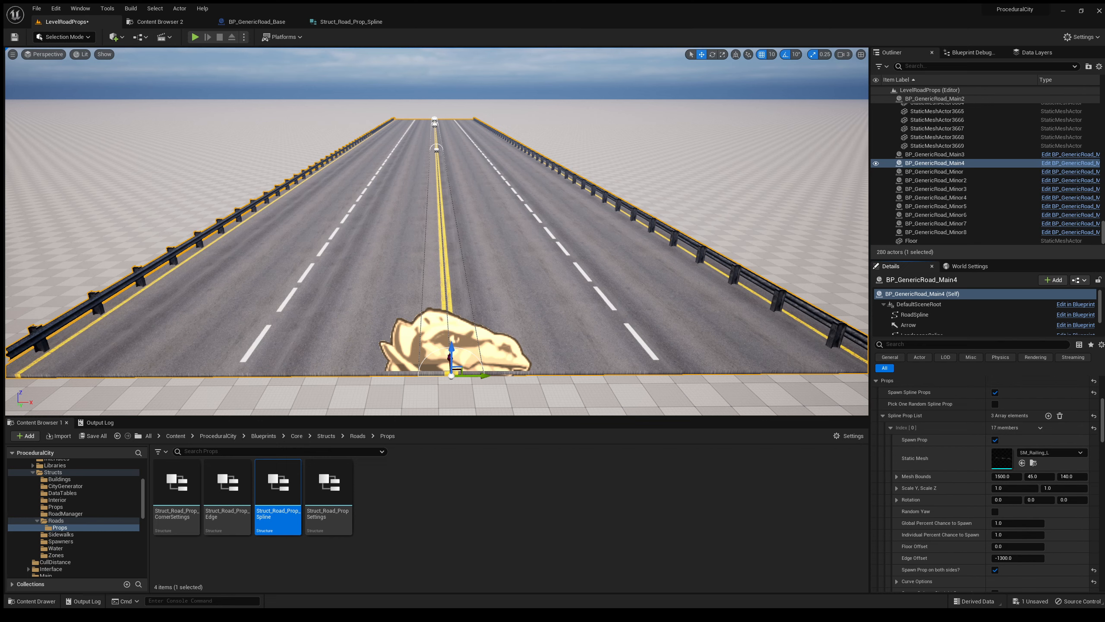
pyautogui.moveTo(437, 230); pyautogui.dragTo(565, 251, button='right')
pyautogui.press('d')
pyautogui.press('w')
pyautogui.press('a')
pyautogui.press('d')
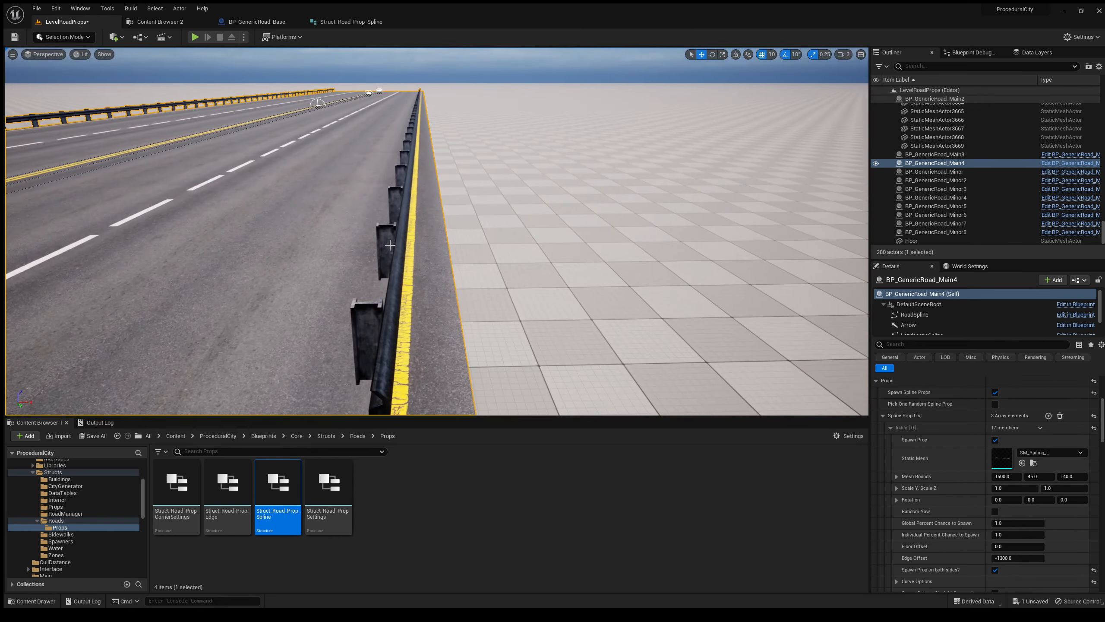
pyautogui.press('f')
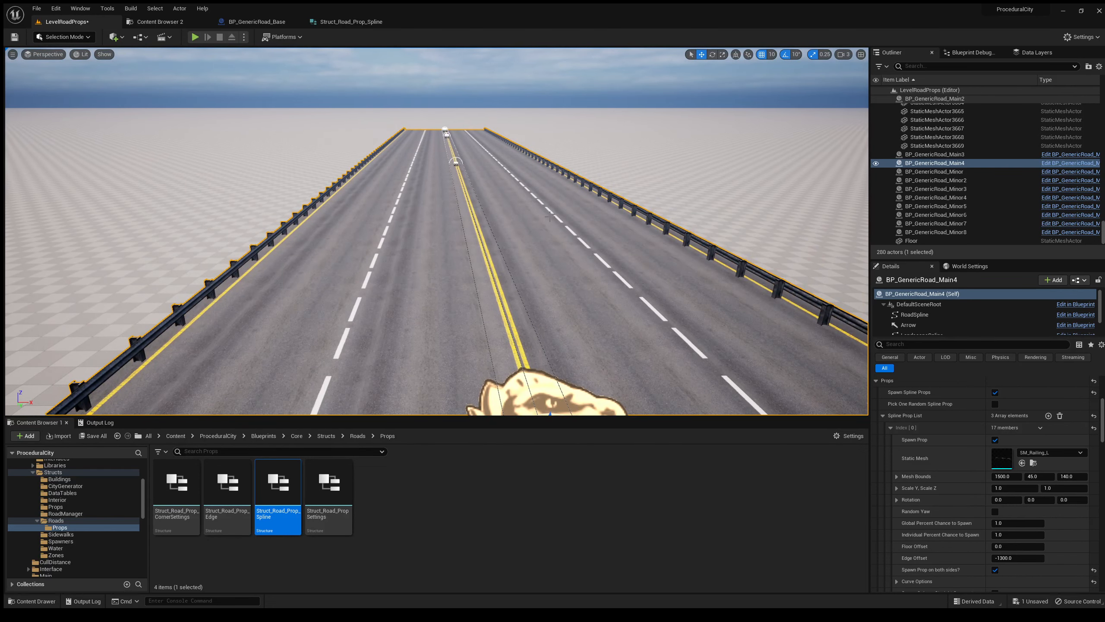
# Disable Spawn Prop on both sides for the railing and bring its remaining settings below Curve Options into view
pyautogui.click(995, 569)
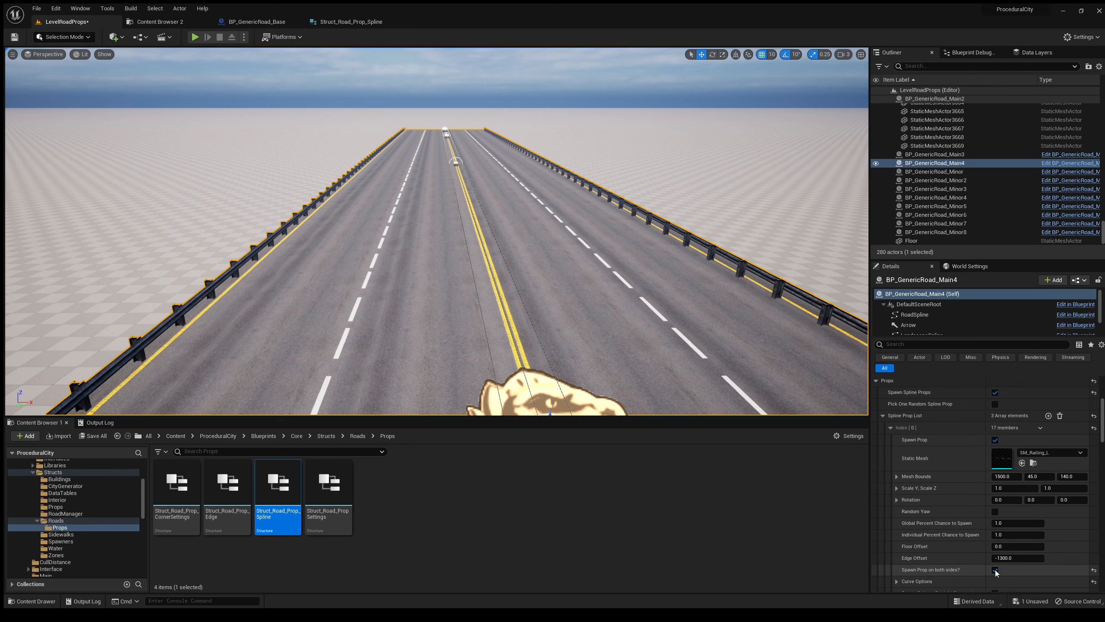
pyautogui.scroll(-2, 958, 513)
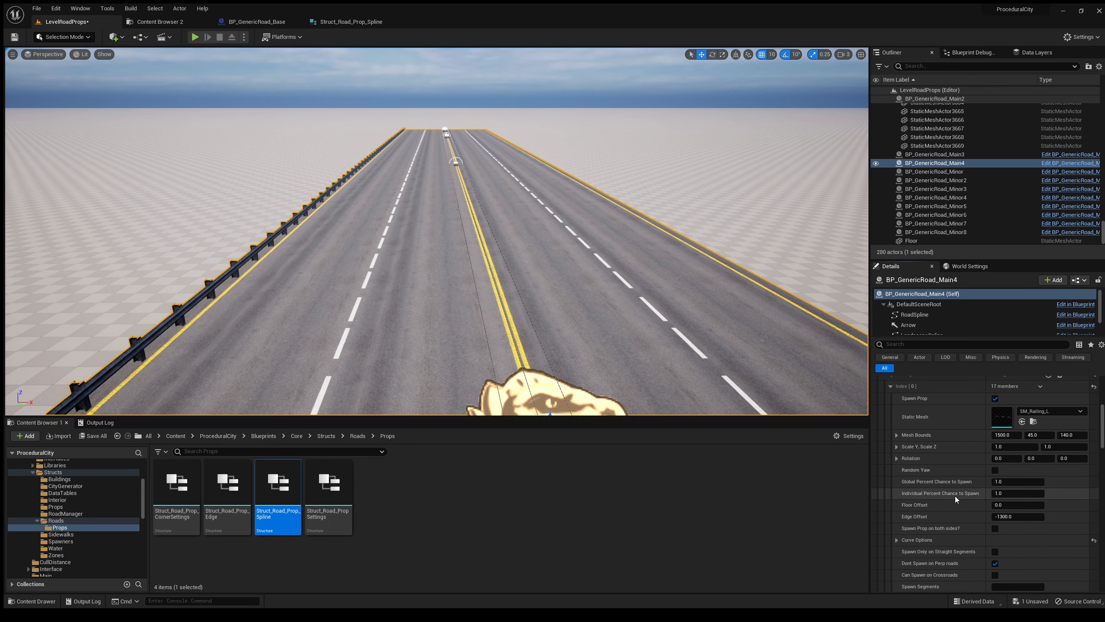
pyautogui.scroll(-1, 955, 496)
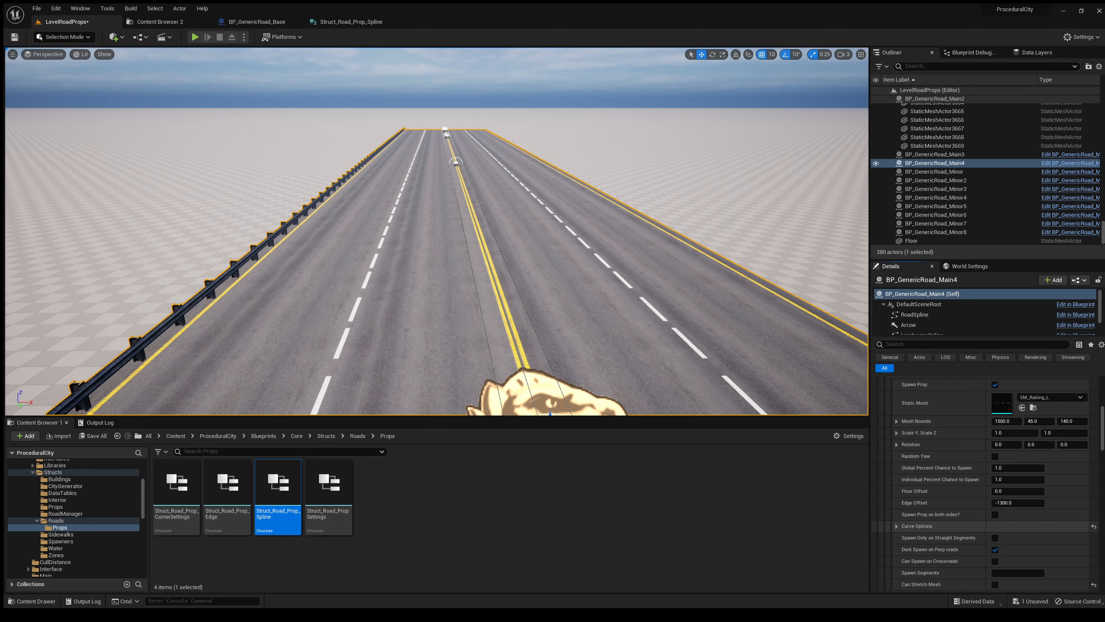
# Expand the railing's Curve Options and enable Spawn Only on Curves
pyautogui.click(895, 525)
pyautogui.scroll(-2, 894, 525)
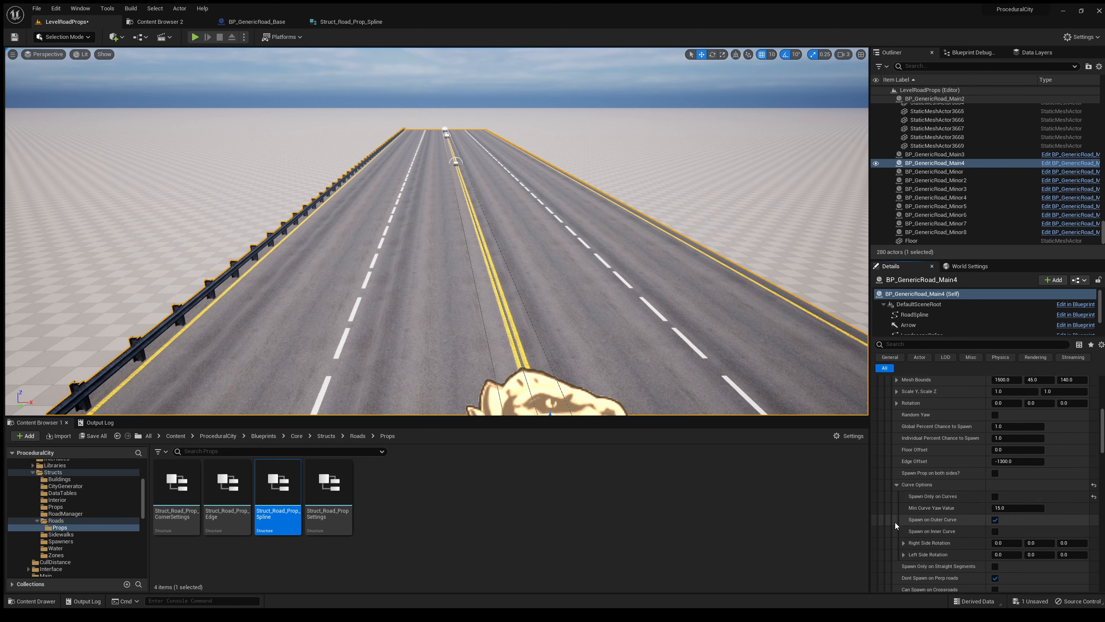
pyautogui.scroll(-2, 921, 485)
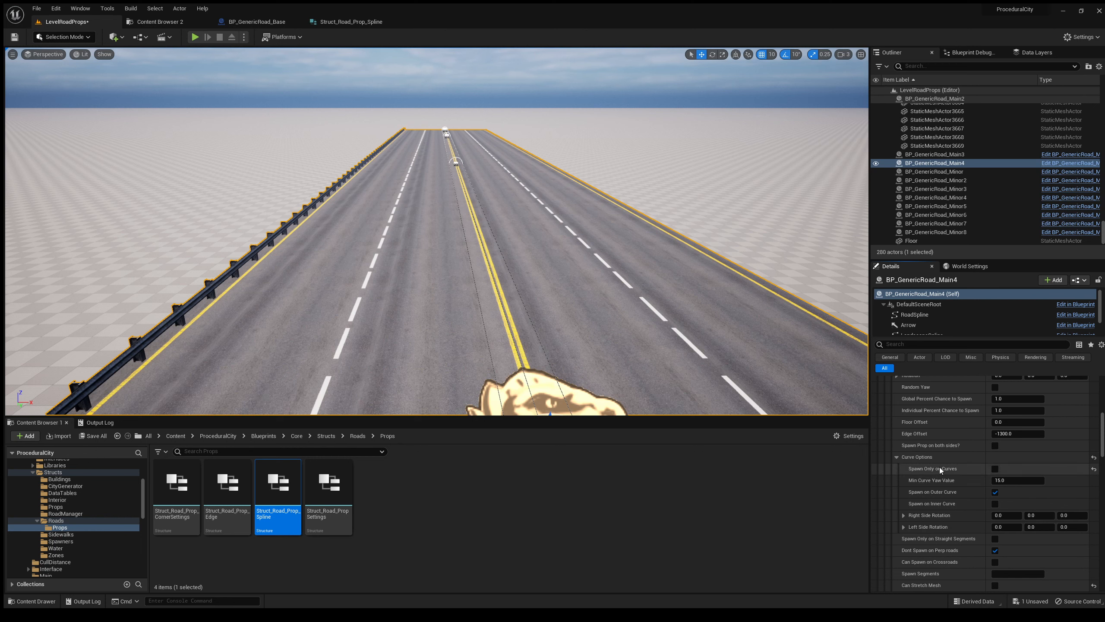
pyautogui.click(996, 469)
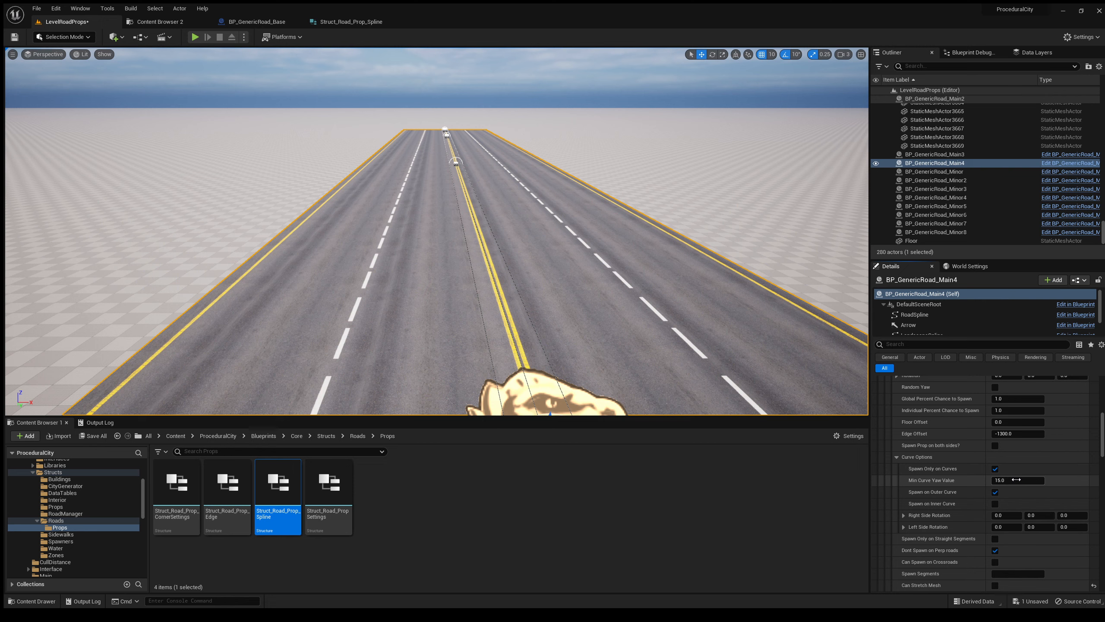
# Move the end point of the road's spline sideways to bend the far end of the road
pyautogui.moveTo(615, 176); pyautogui.dragTo(528, 168, button='right')
pyautogui.click(374, 232)
pyautogui.keyDown('alt'); pyautogui.moveTo(374, 236); pyautogui.dragTo(625, 299); pyautogui.keyUp('alt')
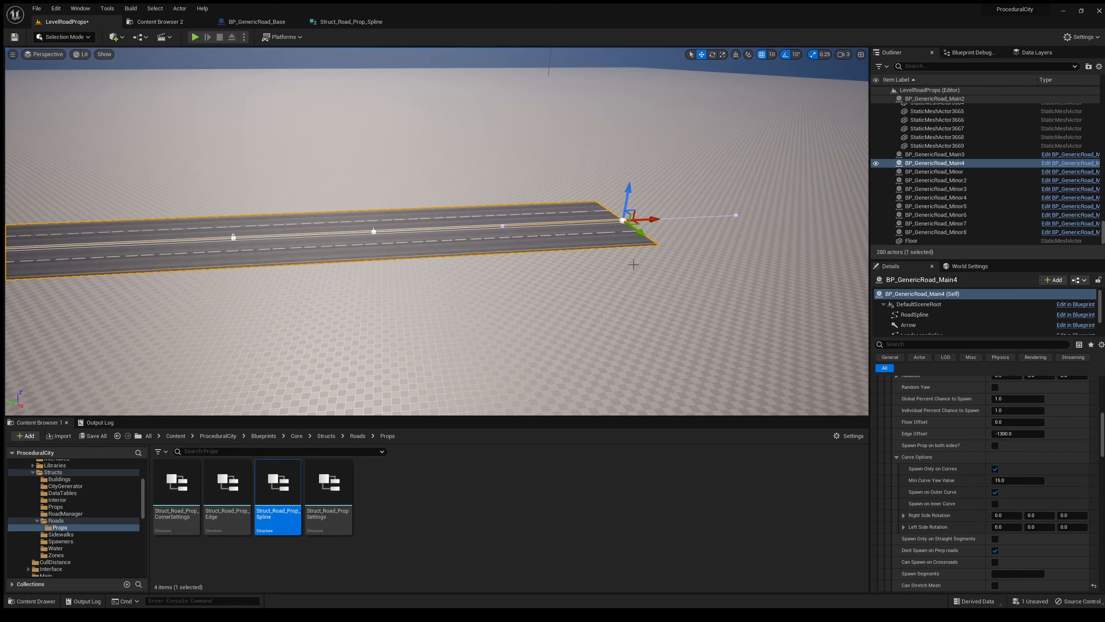
pyautogui.moveTo(639, 231); pyautogui.dragTo(774, 326)
# Extend the road's spline from its bent end through a sharp turn followed by another road section
pyautogui.moveTo(642, 310); pyautogui.dragTo(668, 321, button='right')
pyautogui.scroll(-1, 642, 310)
pyautogui.moveTo(612, 248); pyautogui.dragTo(547, 242)
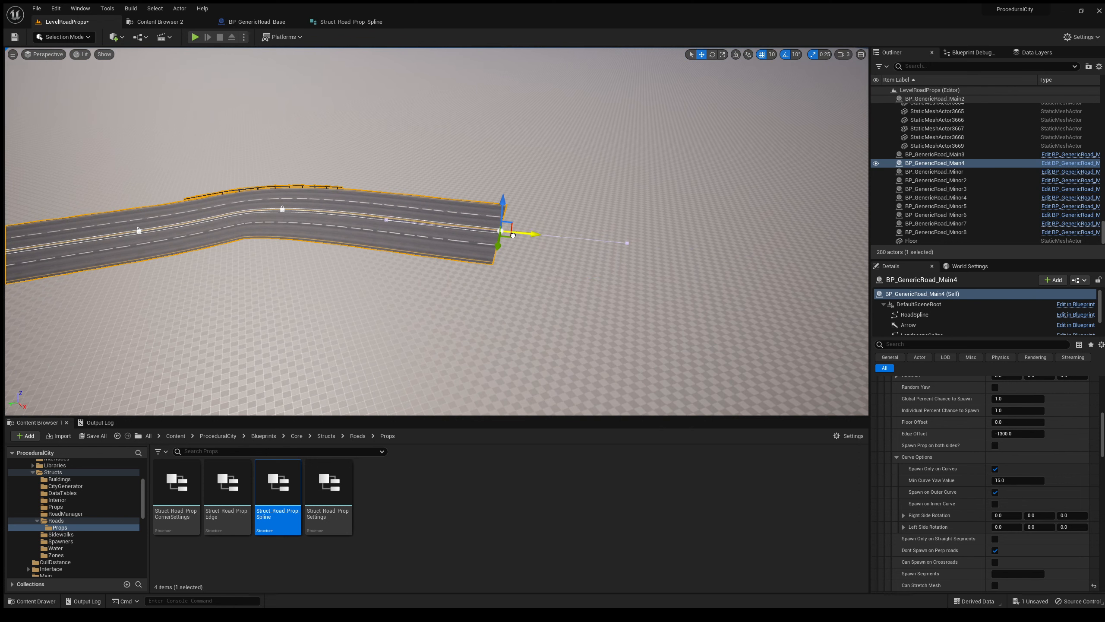
pyautogui.moveTo(579, 242); pyautogui.dragTo(571, 362)
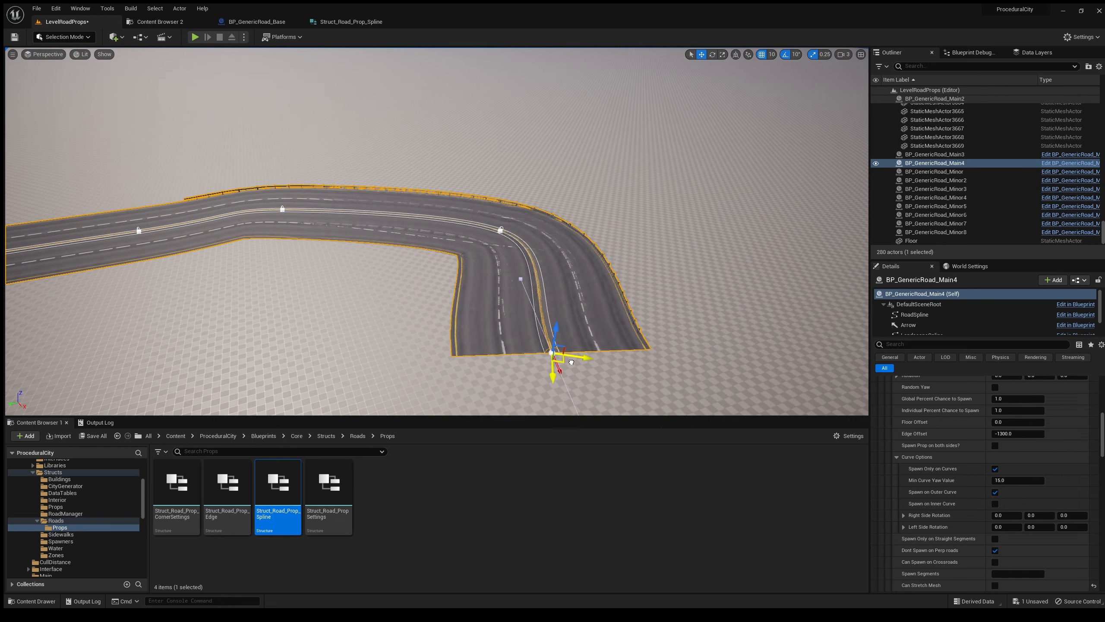
pyautogui.moveTo(553, 305); pyautogui.dragTo(583, 318, button='right')
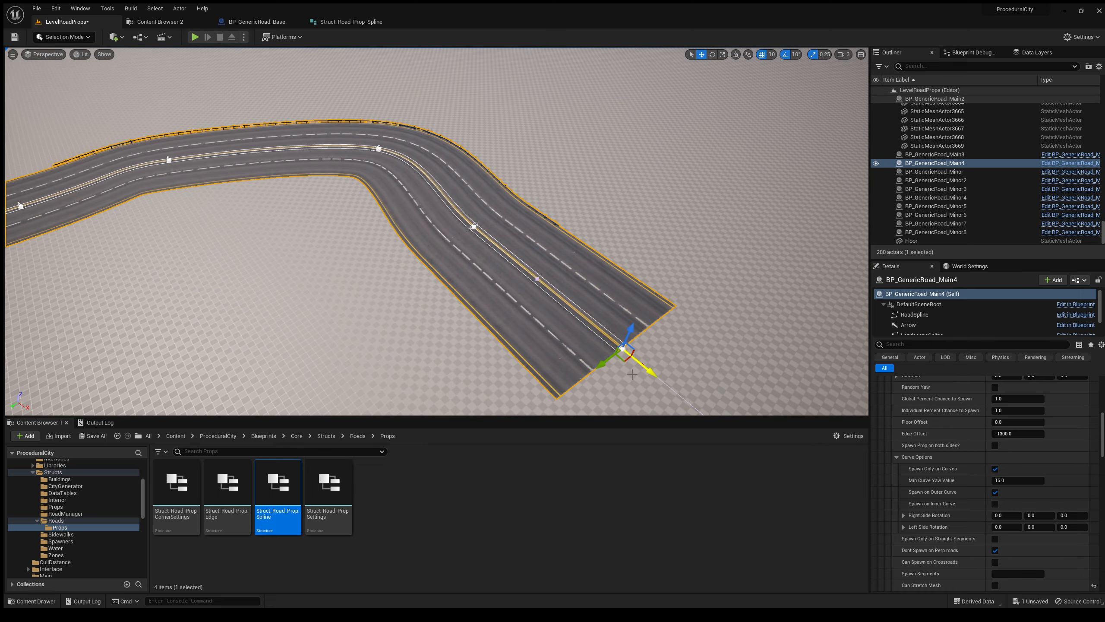
# Deselect the road, inspect where the railing spawns along its curves, and reselect the road
pyautogui.moveTo(632, 374); pyautogui.dragTo(585, 367, button='right')
pyautogui.press('Escape')
pyautogui.press('w')
pyautogui.press('w')
pyautogui.press('w')
pyautogui.press('d')
pyautogui.press('s')
pyautogui.press('s')
pyautogui.press('w')
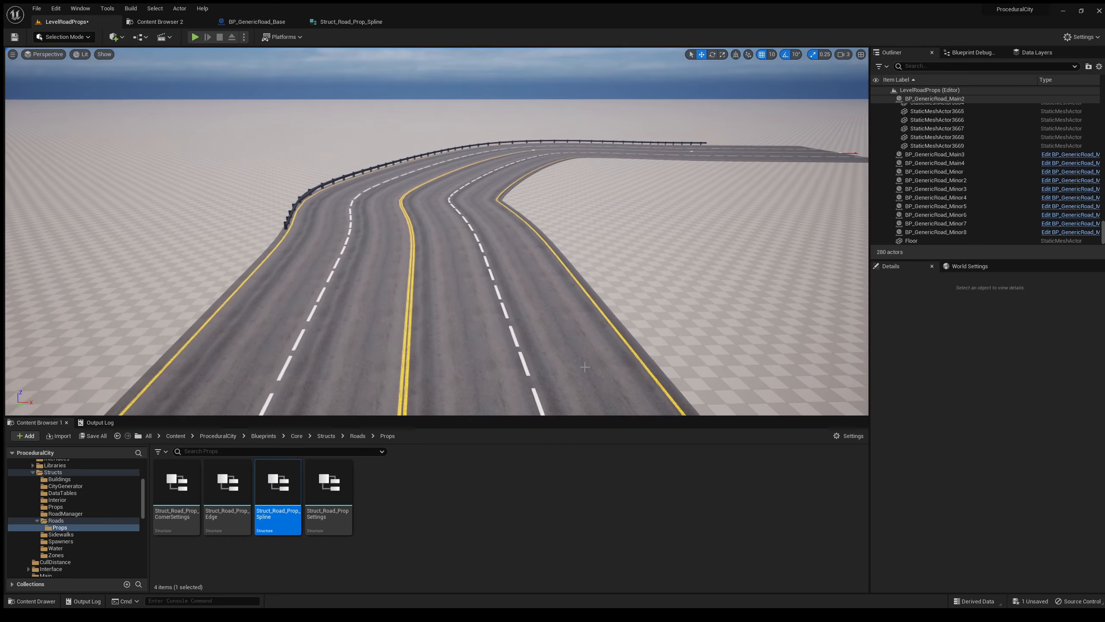
pyautogui.click(515, 361)
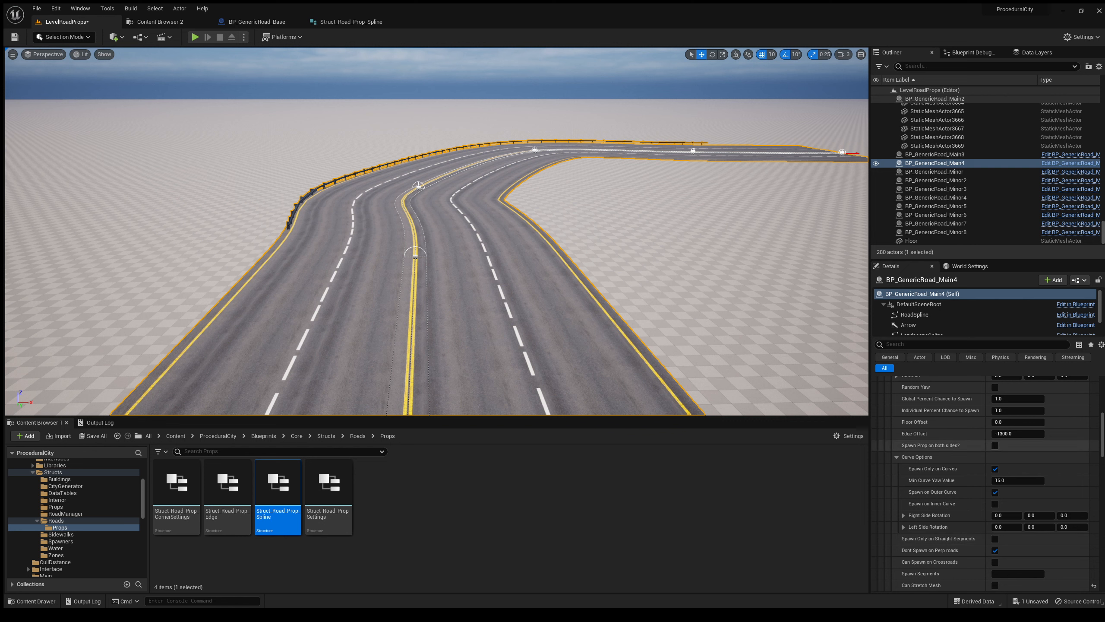
# Enable Spawn Prop on both sides and Spawn on Inner Curve for the railing, and view the inner bend
pyautogui.click(995, 445)
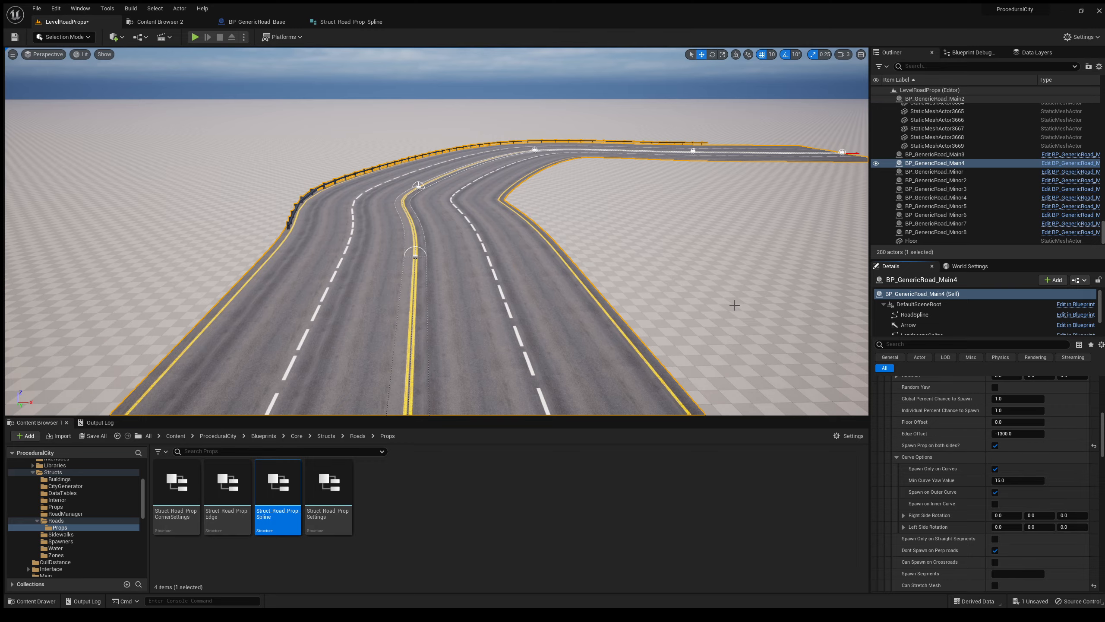
pyautogui.moveTo(735, 304); pyautogui.dragTo(673, 251, button='right')
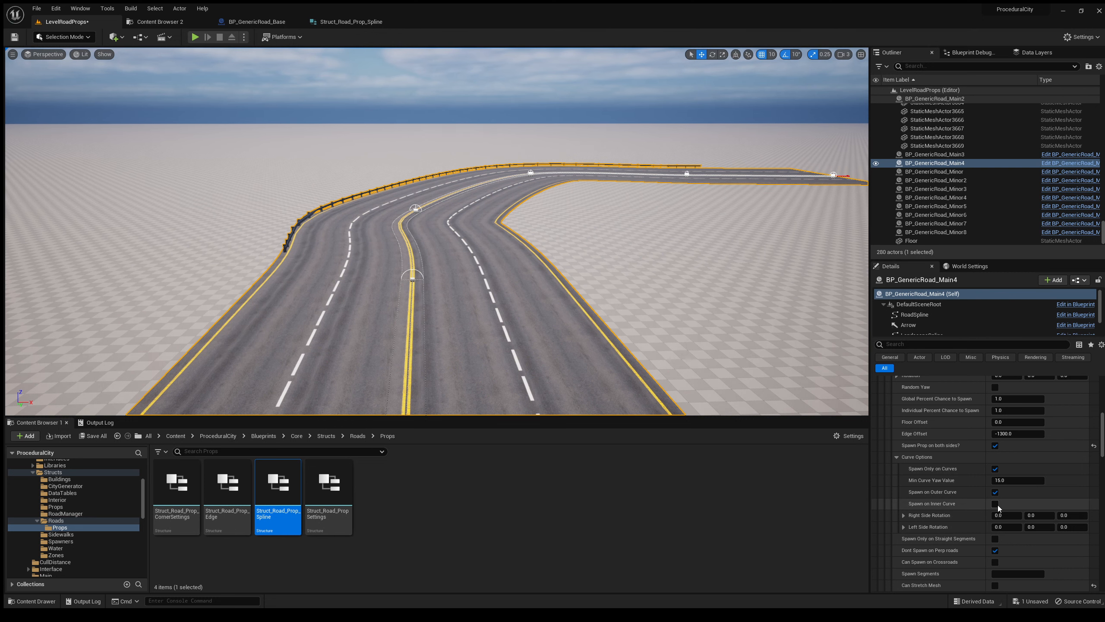
pyautogui.click(995, 504)
pyautogui.moveTo(578, 256); pyautogui.dragTo(622, 270, button='right')
pyautogui.press('w')
pyautogui.press('e')
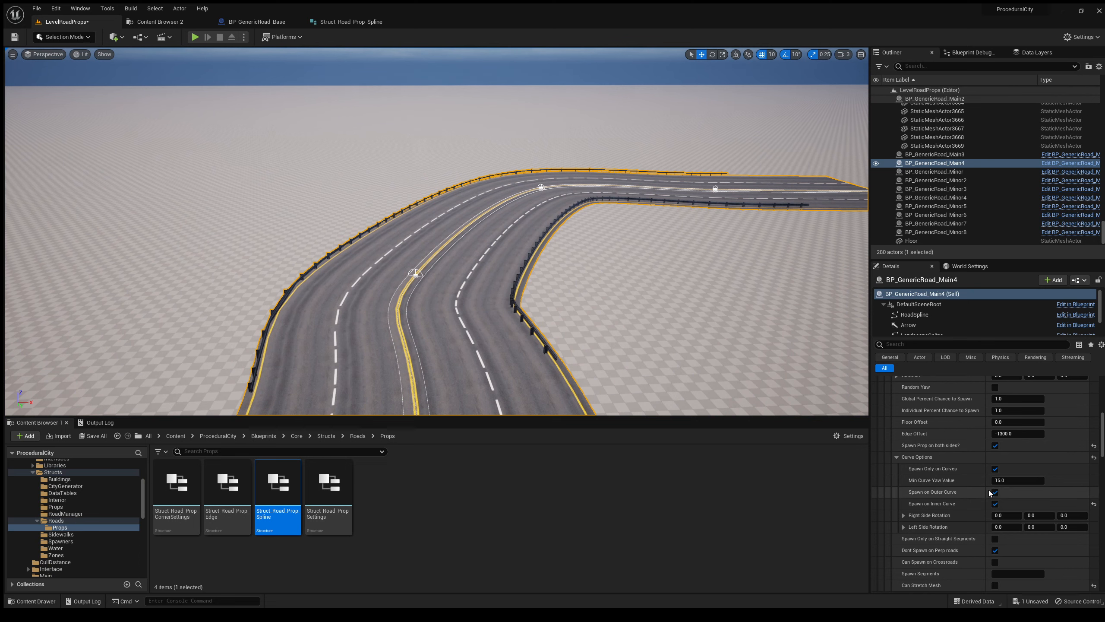
# Disable Spawn on Outer Curve for the railing and view both edges of the bend
pyautogui.click(995, 493)
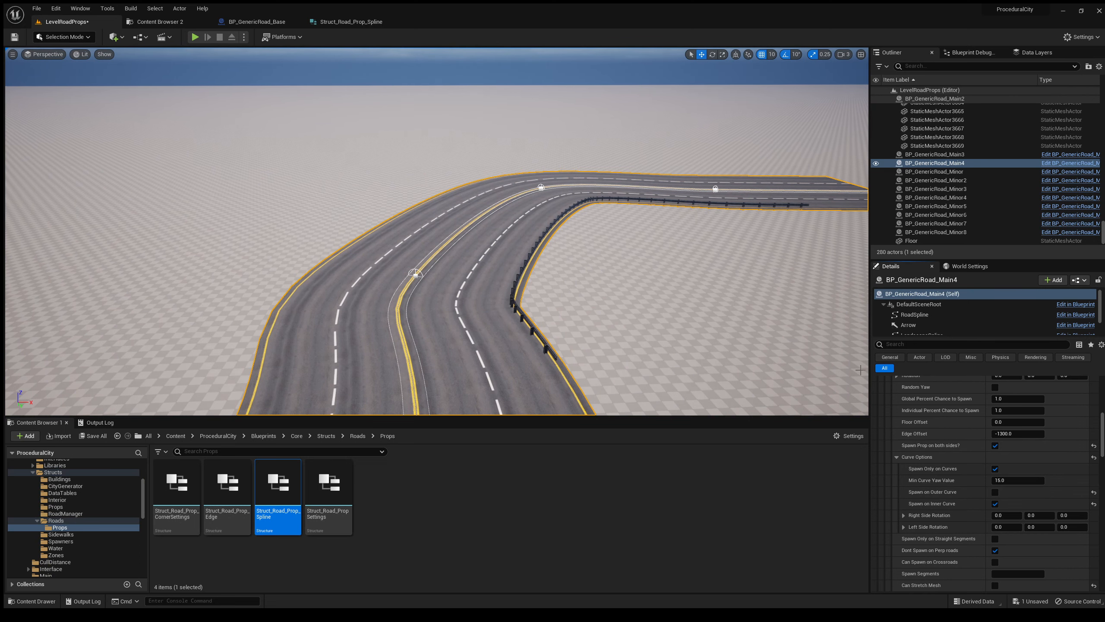
pyautogui.click(995, 504)
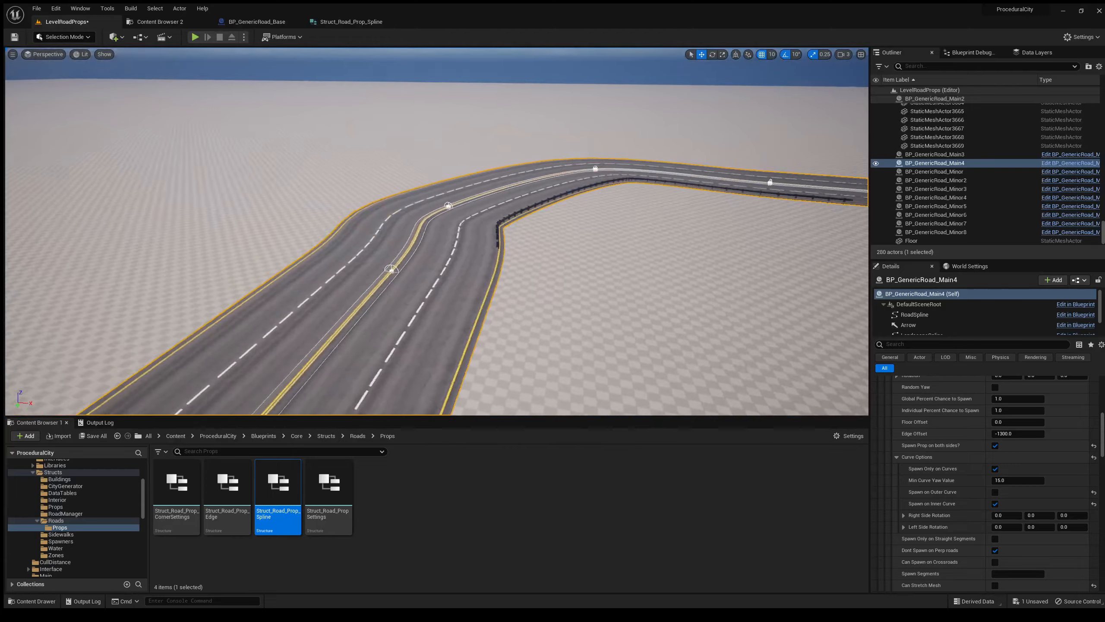
pyautogui.moveTo(437, 231); pyautogui.dragTo(400, 209, button='right')
pyautogui.press('d')
pyautogui.press('s')
pyautogui.moveTo(715, 278)
pyautogui.mouseDown(button='right')
pyautogui.moveTo(692, 300)
pyautogui.moveTo(715, 279)
pyautogui.mouseUp(button='right')
# Re-enable Spawn on Outer Curve and disable Spawn on Inner Curve for the railing
pyautogui.click(995, 492)
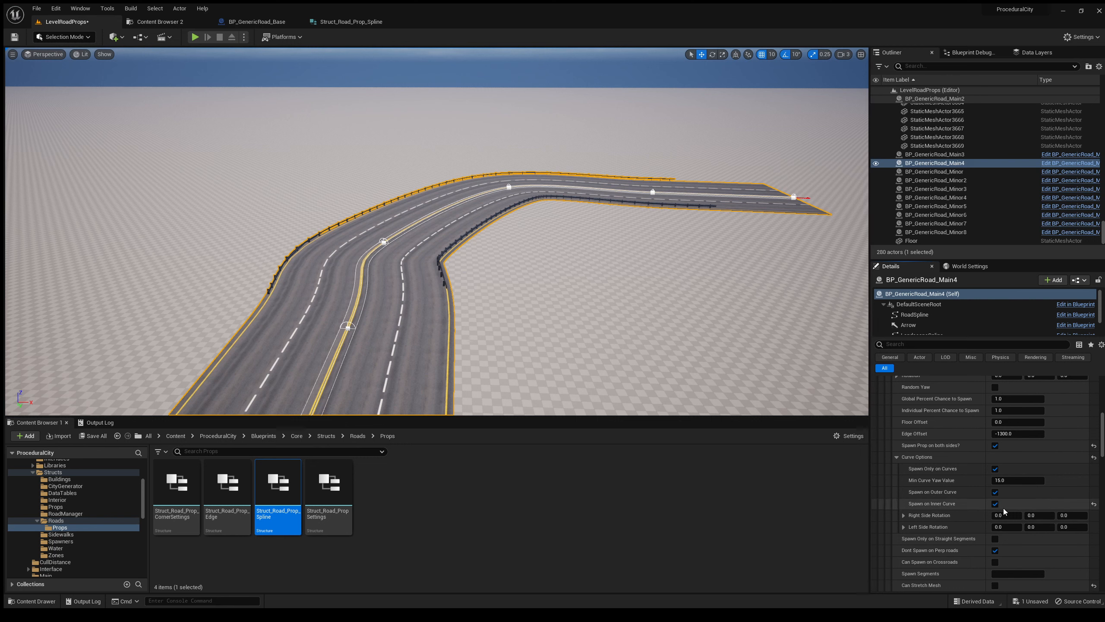
pyautogui.scroll(-1, 983, 485)
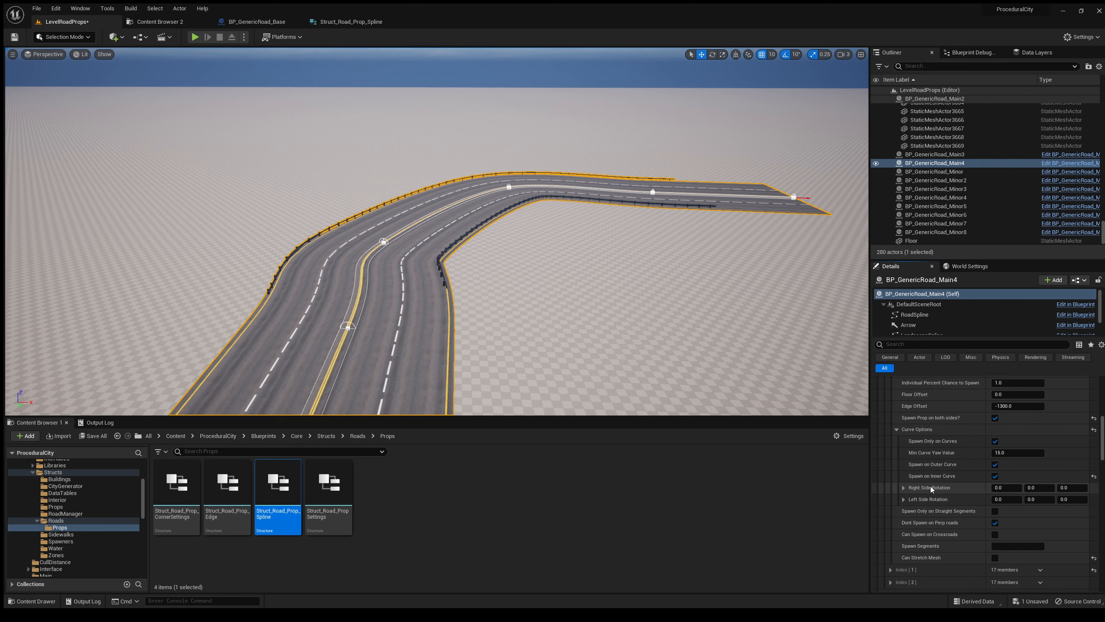
pyautogui.click(995, 476)
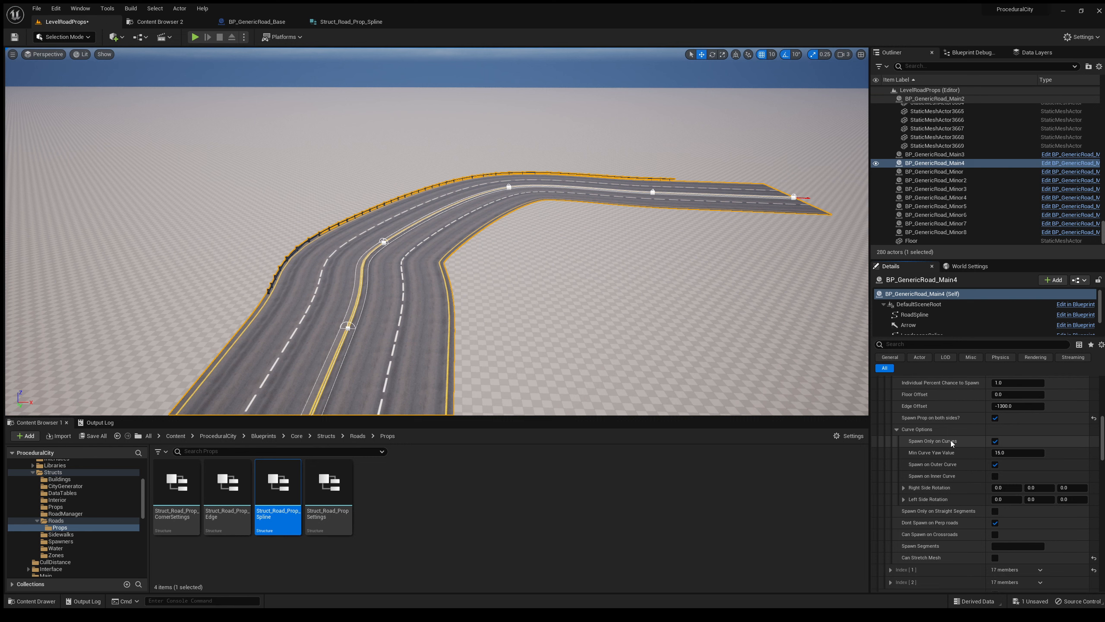
# Collapse Curve Options, enable Spawn Only on Straight Segments for the railing, and inspect the road's straight sections
pyautogui.click(897, 430)
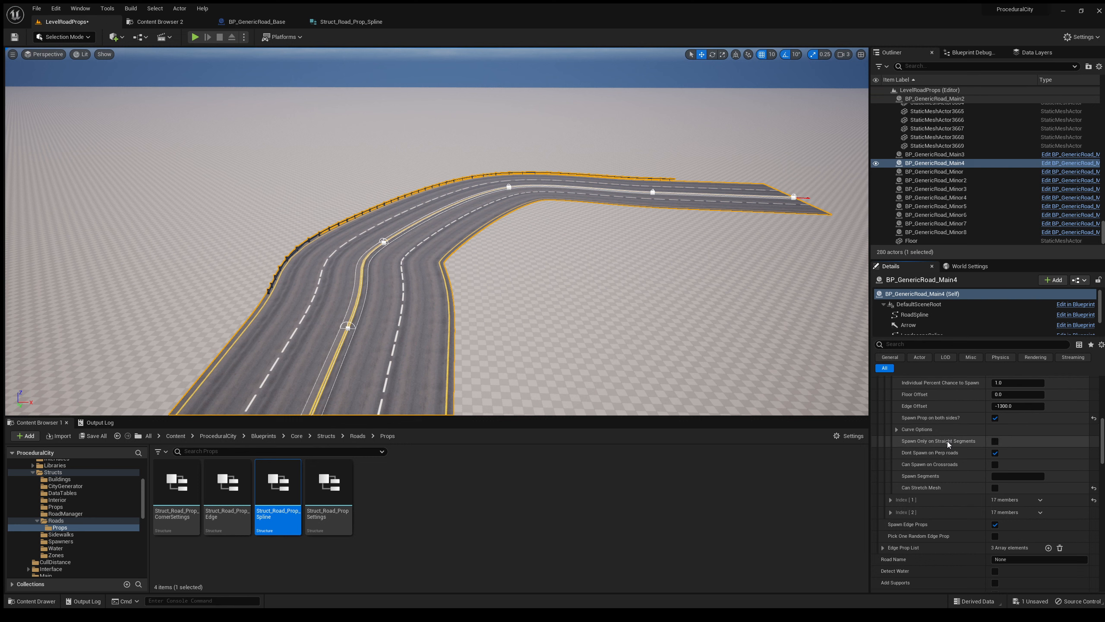
pyautogui.click(995, 441)
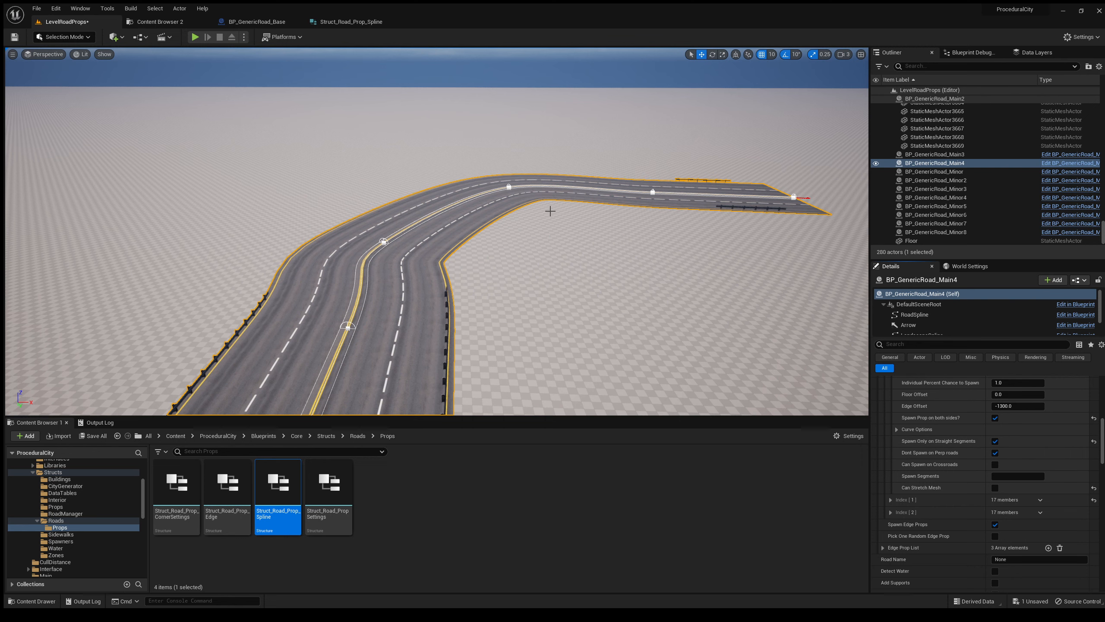
pyautogui.moveTo(739, 331); pyautogui.dragTo(588, 306, button='right')
pyautogui.press('w')
pyautogui.press('w')
pyautogui.press('w')
pyautogui.press('w')
pyautogui.press('w')
pyautogui.press('s')
pyautogui.press('q')
pyautogui.press('s')
pyautogui.press('e')
pyautogui.moveTo(672, 250); pyautogui.dragTo(658, 256, button='right')
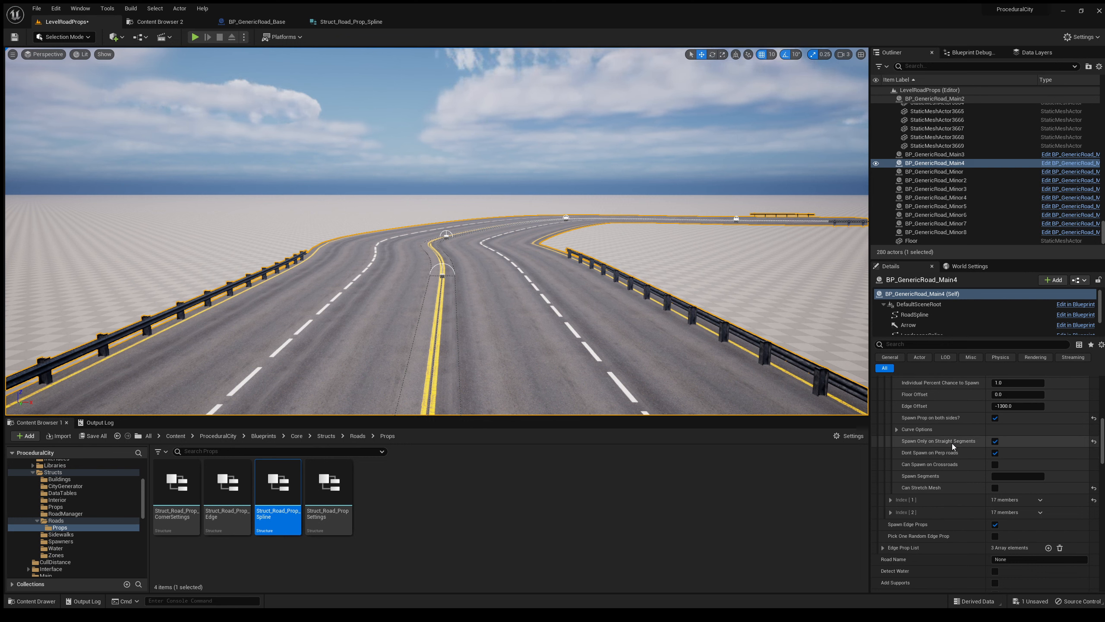
# Disable Spawn Only on Straight Segments and Spawn Prop on both sides for the railing
pyautogui.click(996, 441)
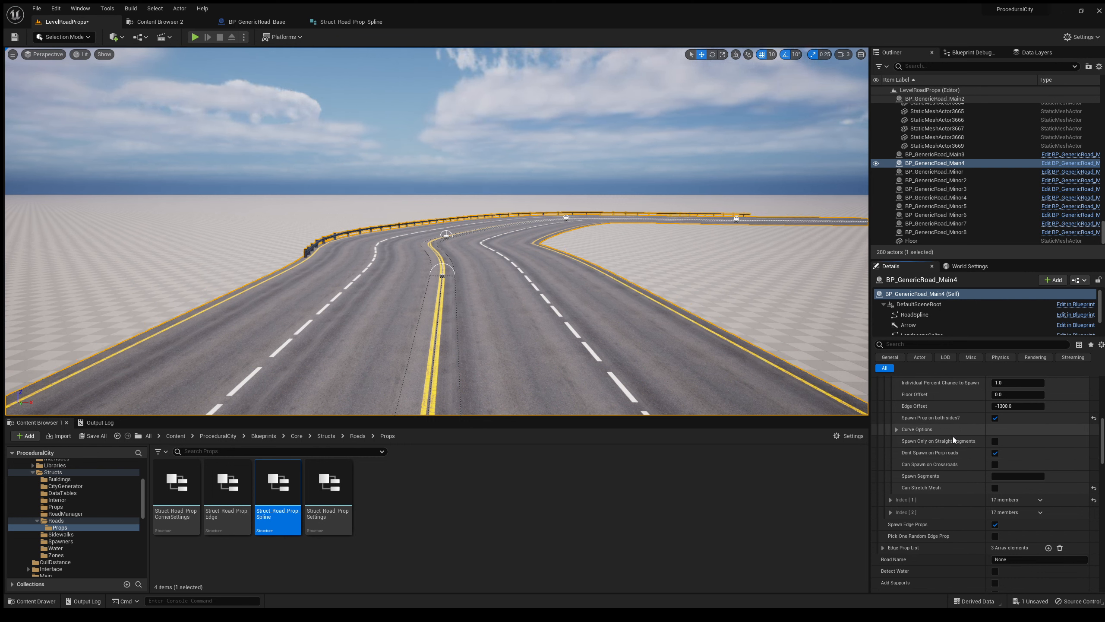
pyautogui.click(897, 430)
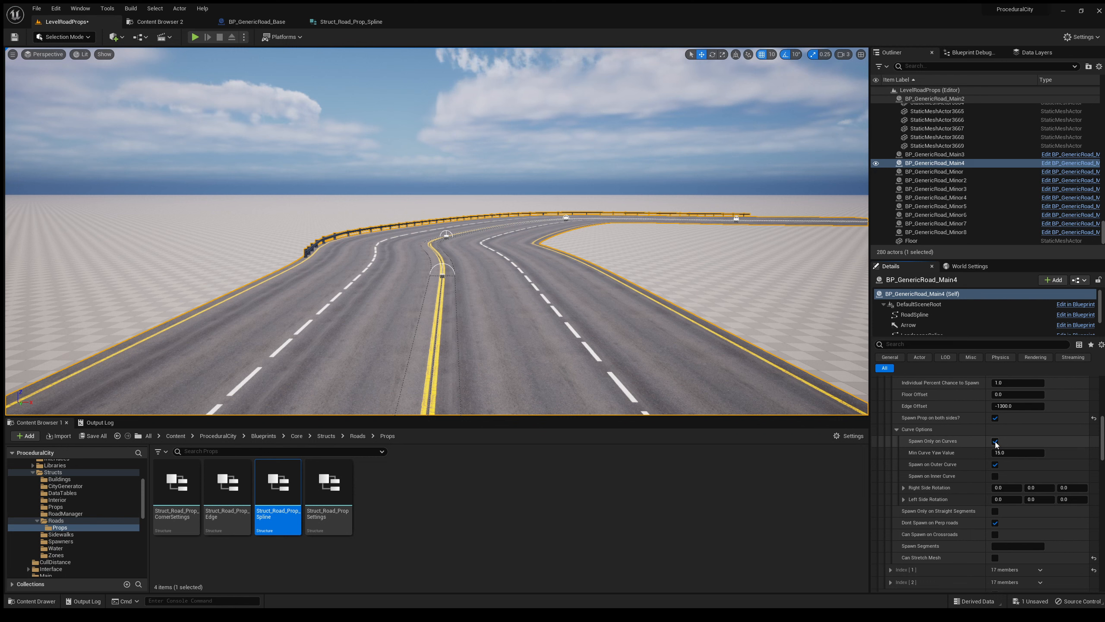
pyautogui.click(896, 429)
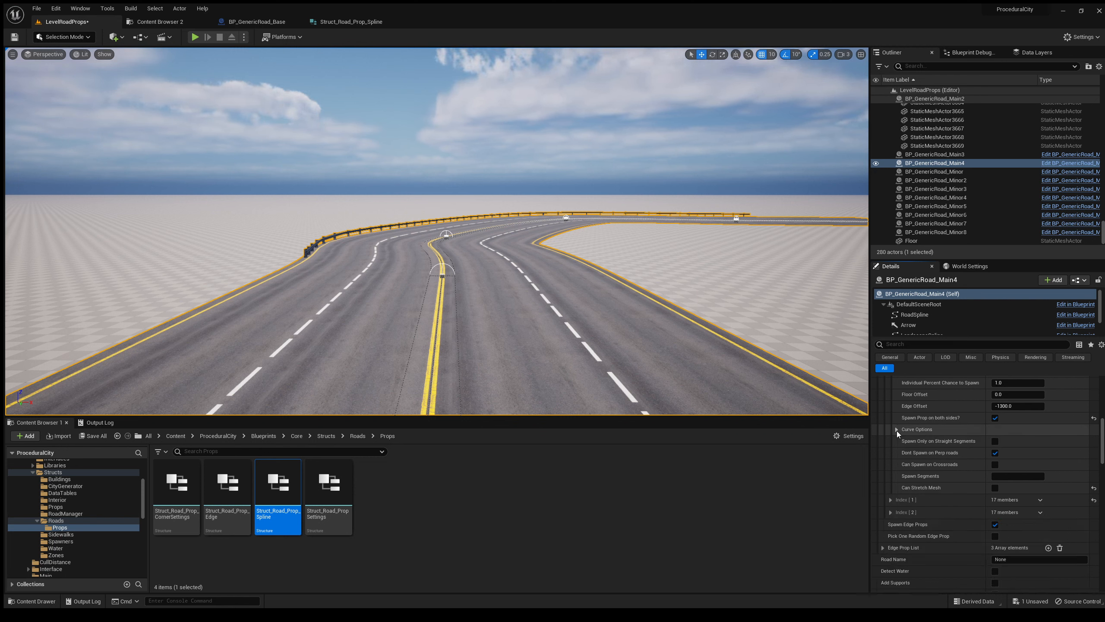
pyautogui.click(995, 418)
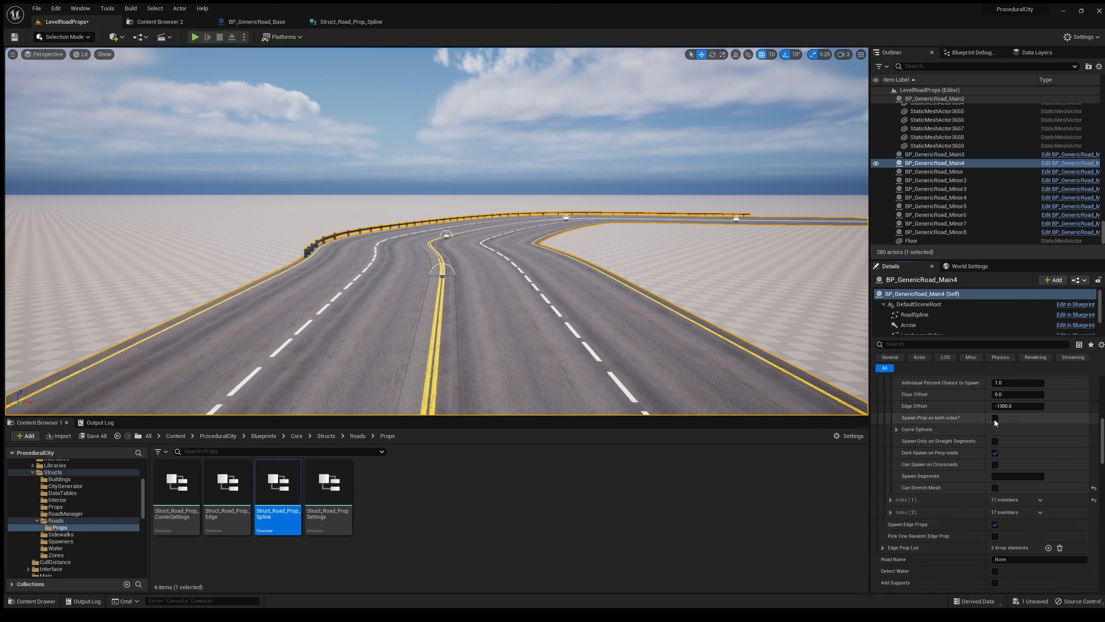
# Expand the second spline prop, SM_Railing_R, and enable its Spawn Prop option
pyautogui.scroll(5, 906, 446)
pyautogui.click(890, 427)
pyautogui.click(891, 439)
pyautogui.click(996, 453)
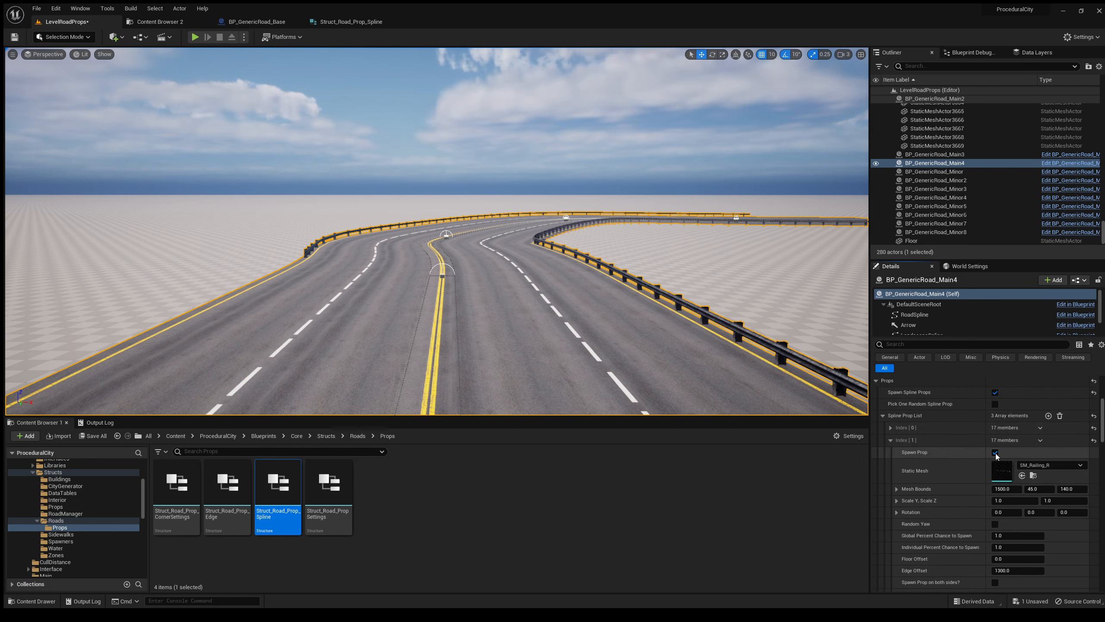
pyautogui.moveTo(722, 313); pyautogui.dragTo(649, 307, button='right')
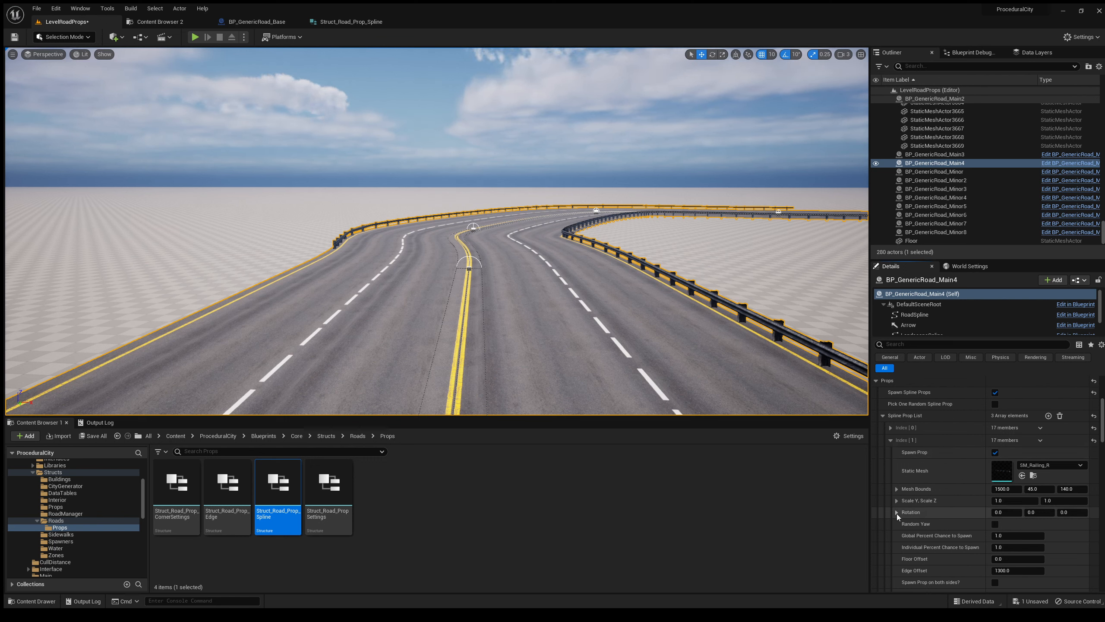
# Enable Spawn Only on Curves in the Curve Options of the SM_Railing_R prop and view the road's edges
pyautogui.scroll(-3, 901, 508)
pyautogui.click(897, 538)
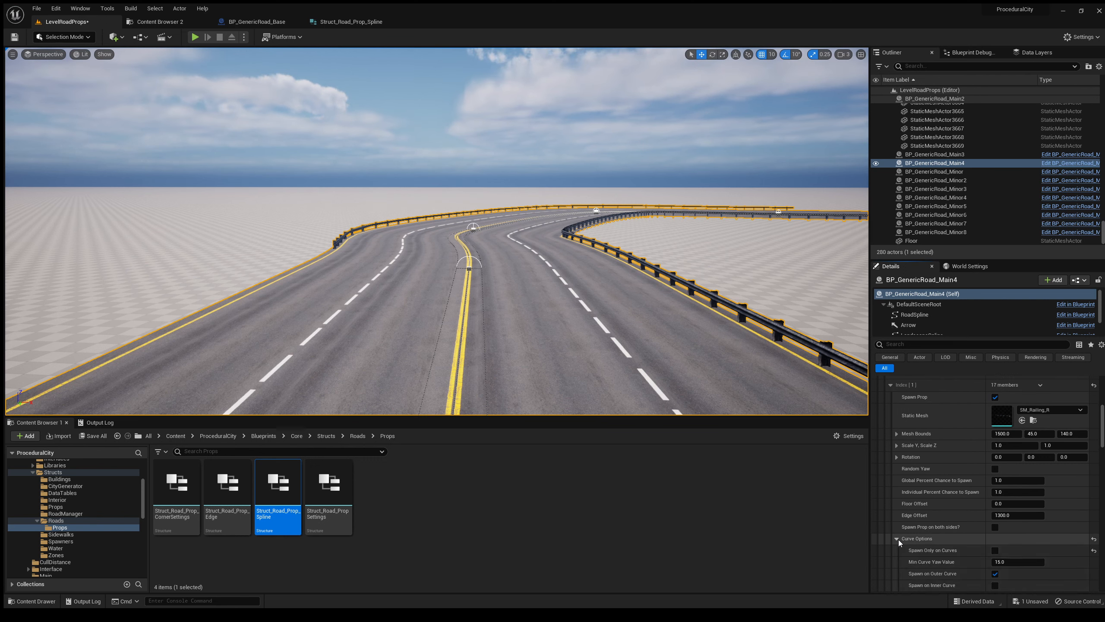
pyautogui.click(995, 551)
pyautogui.moveTo(786, 321); pyautogui.dragTo(817, 373, button='right')
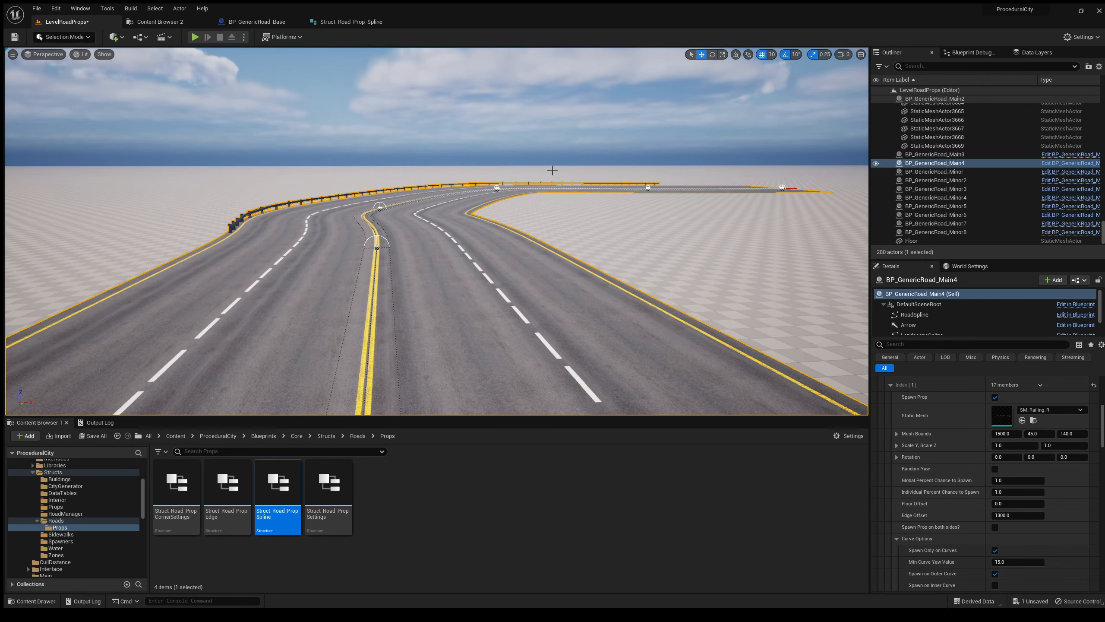
pyautogui.moveTo(710, 272); pyautogui.dragTo(685, 268, button='right')
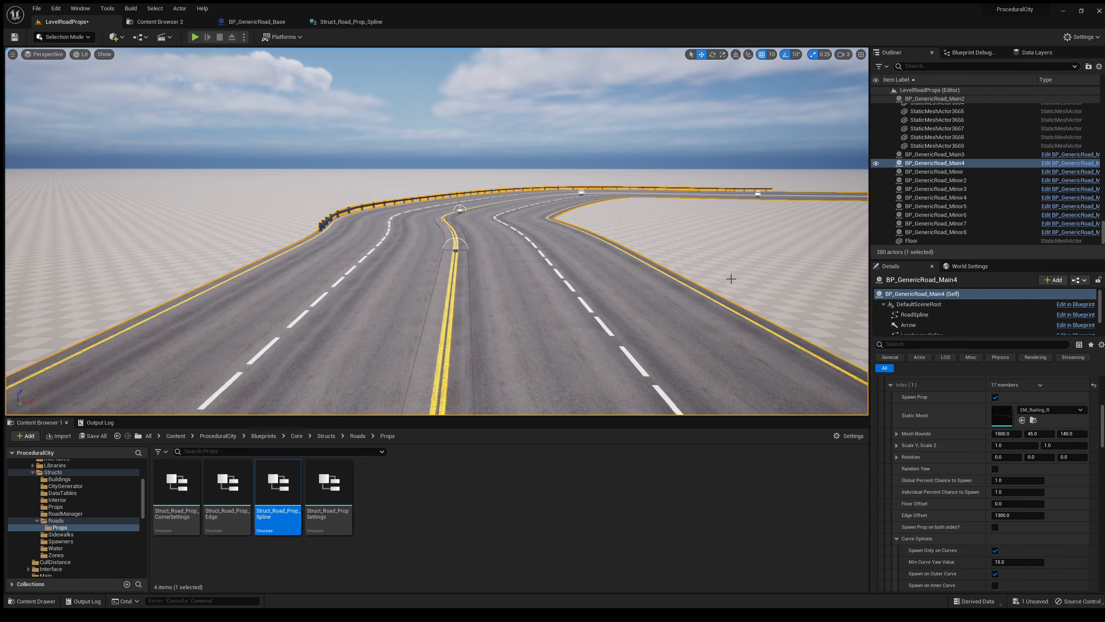
# Expand the third spline prop, SM_Road_Divider, enable its Spawn Prop option, and view the divider up close
pyautogui.scroll(2, 897, 428)
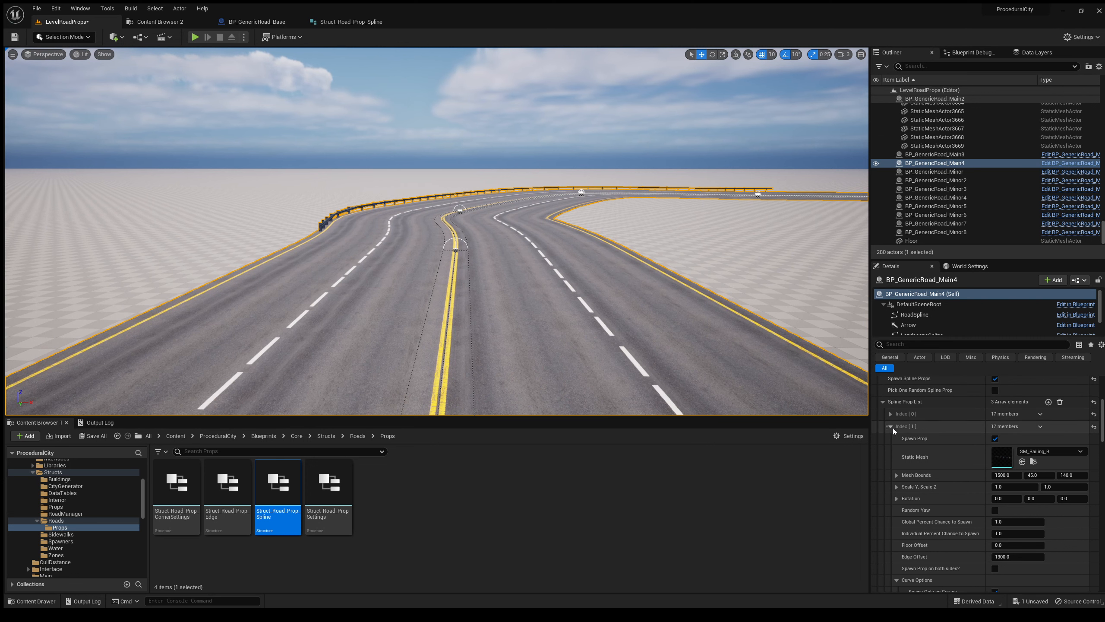
pyautogui.click(891, 427)
pyautogui.click(891, 440)
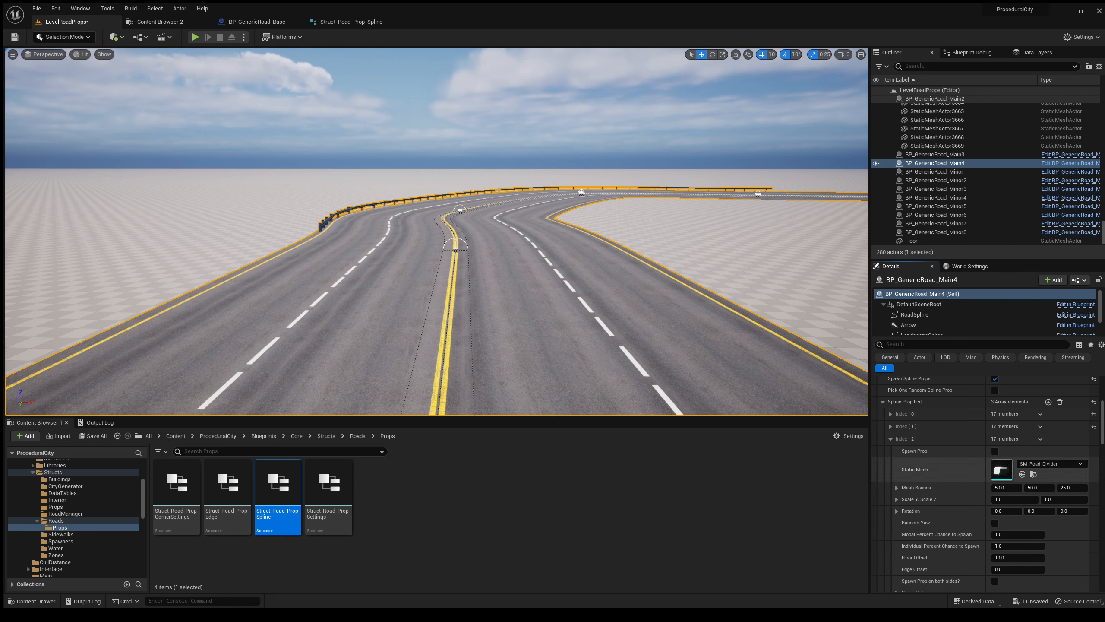
pyautogui.click(995, 453)
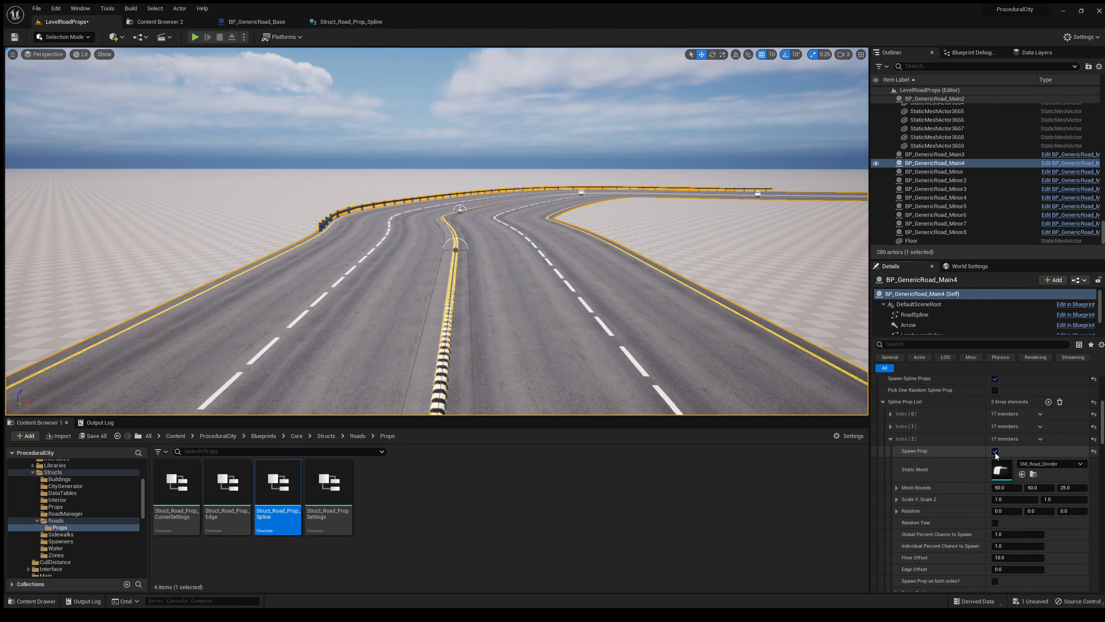
pyautogui.moveTo(693, 220); pyautogui.dragTo(576, 257, button='right')
pyautogui.press('Escape')
pyautogui.press('w')
pyautogui.press('w')
pyautogui.click(577, 257)
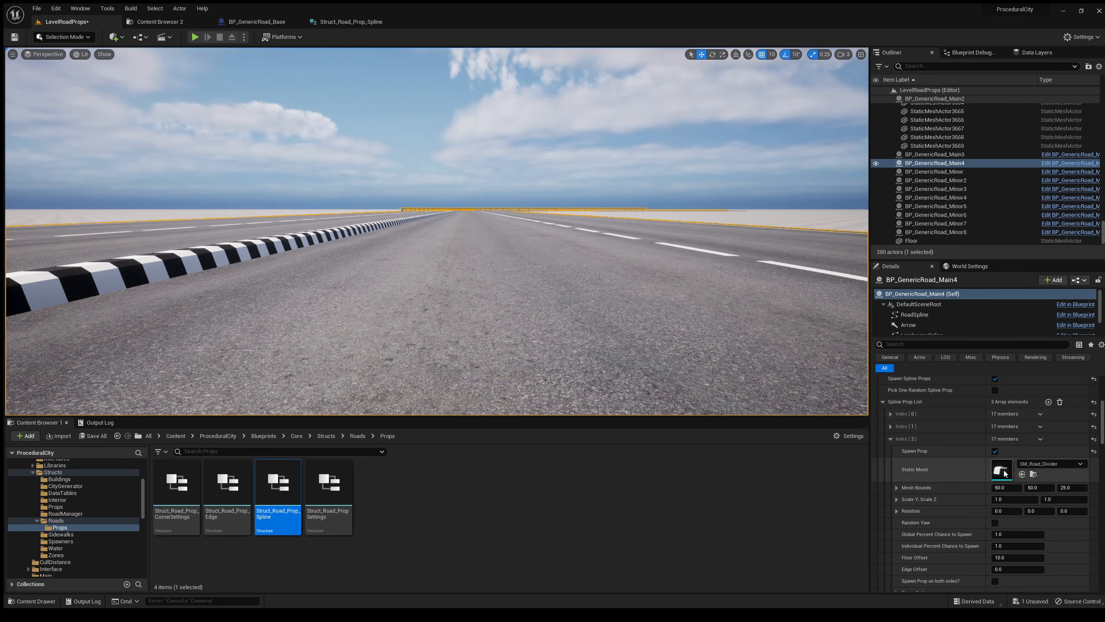
# Examine the road divider's remaining spline prop settings and its placement along the road's centre line
pyautogui.scroll(-3, 990, 507)
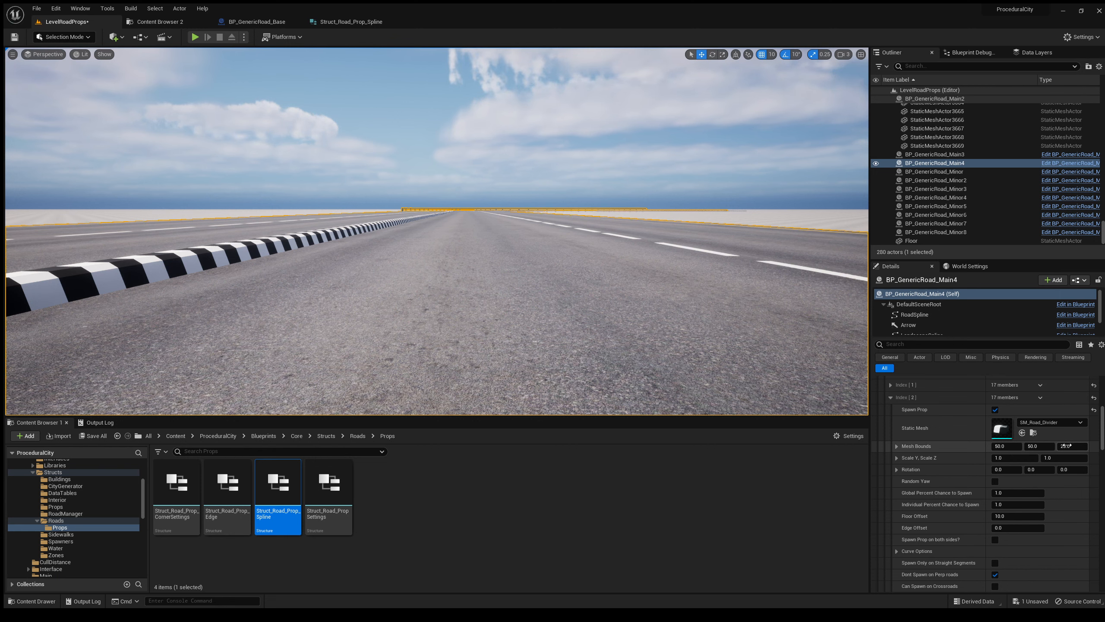
pyautogui.press('w')
pyautogui.moveTo(511, 260); pyautogui.dragTo(406, 358, button='right')
pyautogui.press('w')
pyautogui.press('w')
pyautogui.press('w')
pyautogui.press('w')
pyautogui.press('a')
pyautogui.press('q')
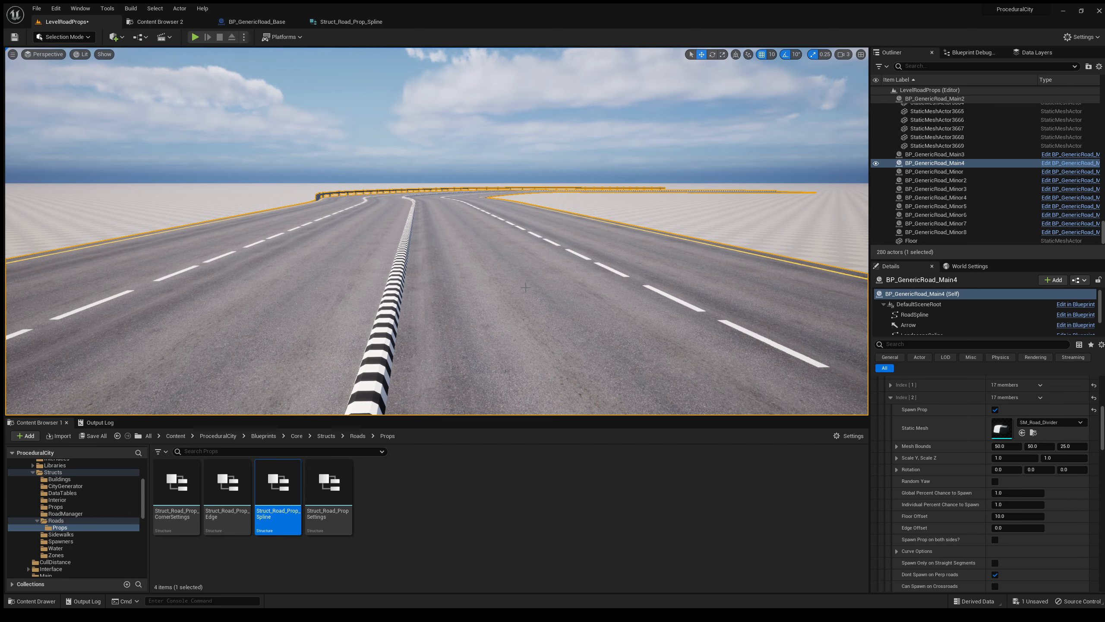
# Collapse the road's Props settings and enable Show Segment Numbers for BP_GenericRoad_Main4
pyautogui.moveTo(486, 218)
pyautogui.mouseDown(button='right')
pyautogui.moveTo(486, 296)
pyautogui.moveTo(486, 218)
pyautogui.mouseUp(button='right')
pyautogui.scroll(-3, 974, 456)
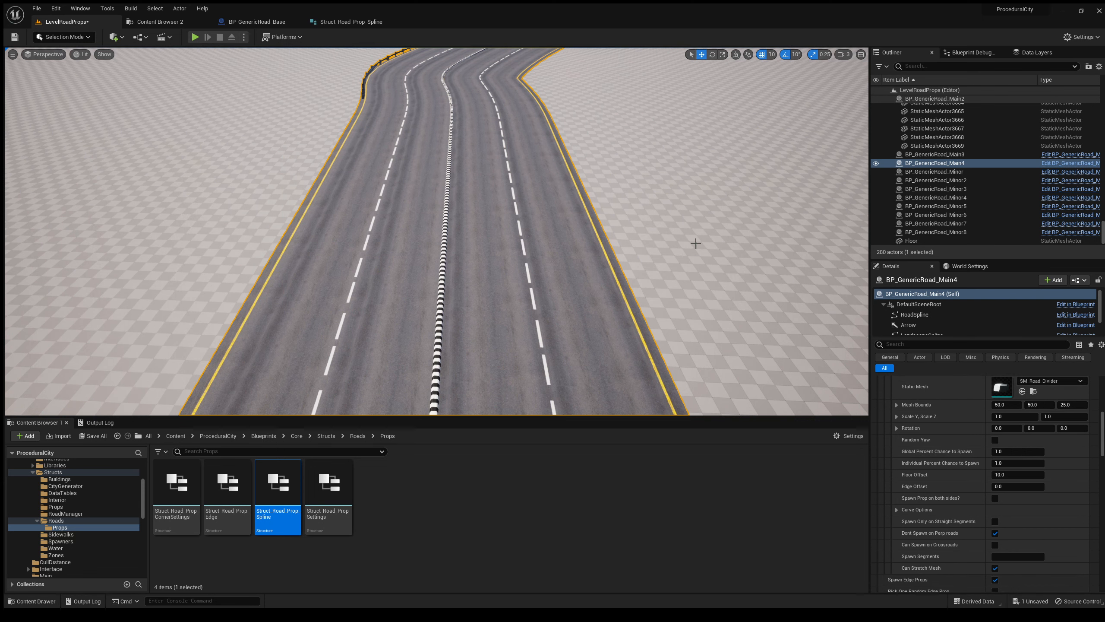
pyautogui.moveTo(597, 145); pyautogui.dragTo(584, 102, button='right')
pyautogui.scroll(1, 899, 406)
pyautogui.scroll(3, 898, 406)
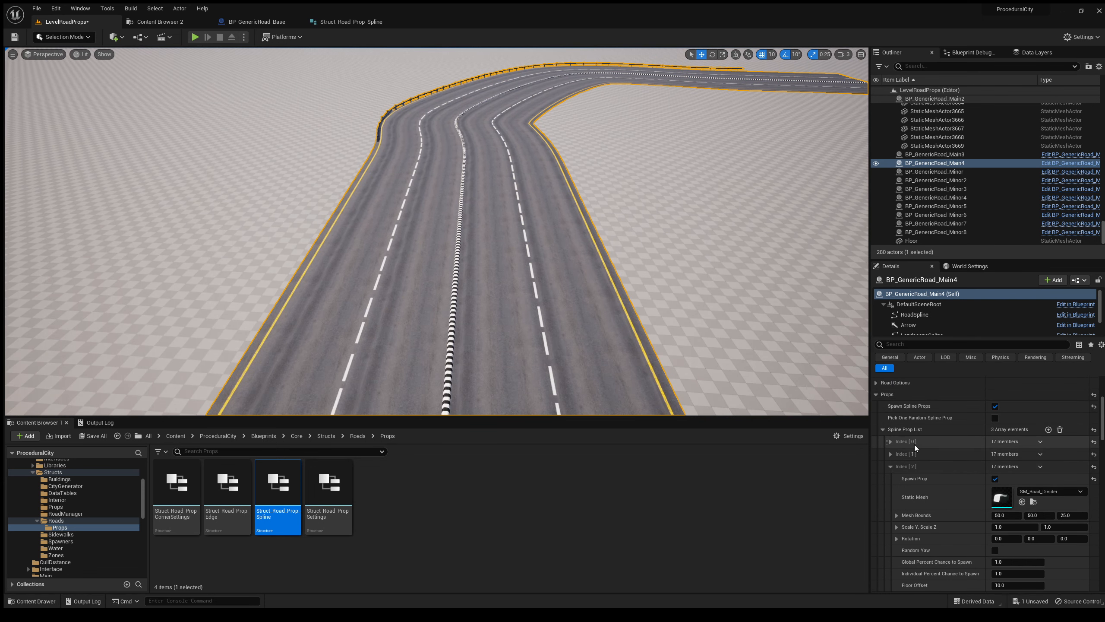
pyautogui.click(876, 396)
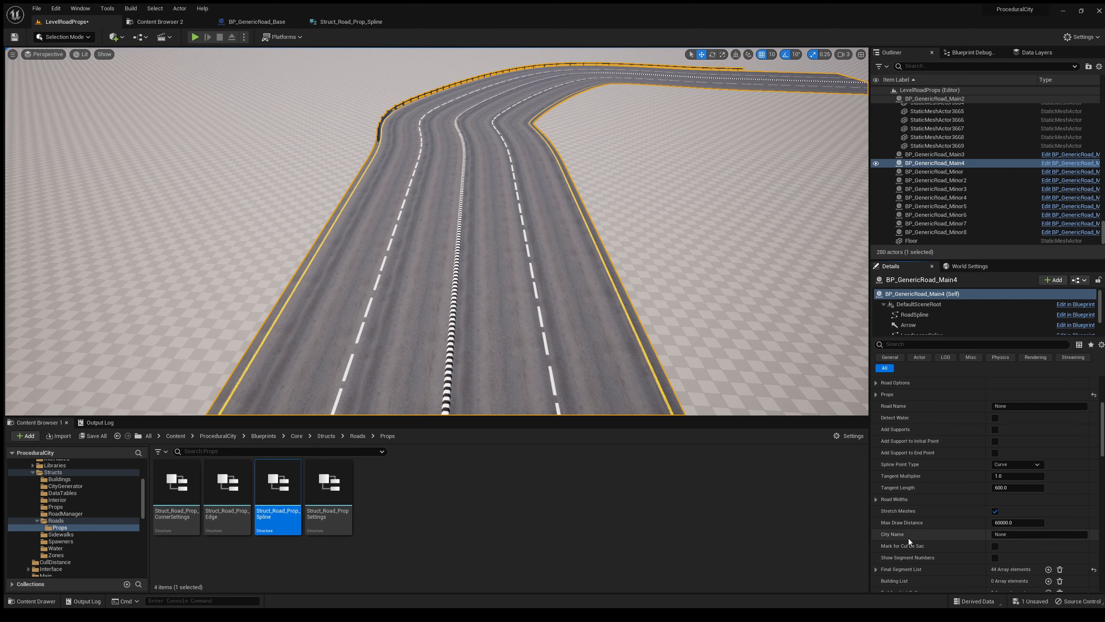
pyautogui.scroll(-2, 910, 561)
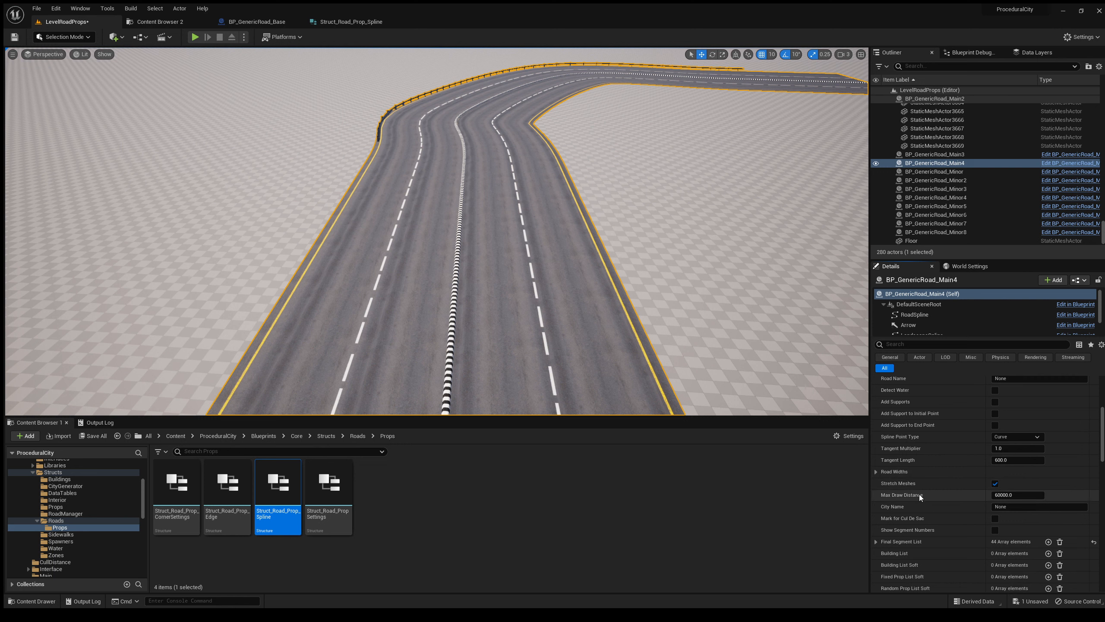
pyautogui.scroll(-3, 935, 545)
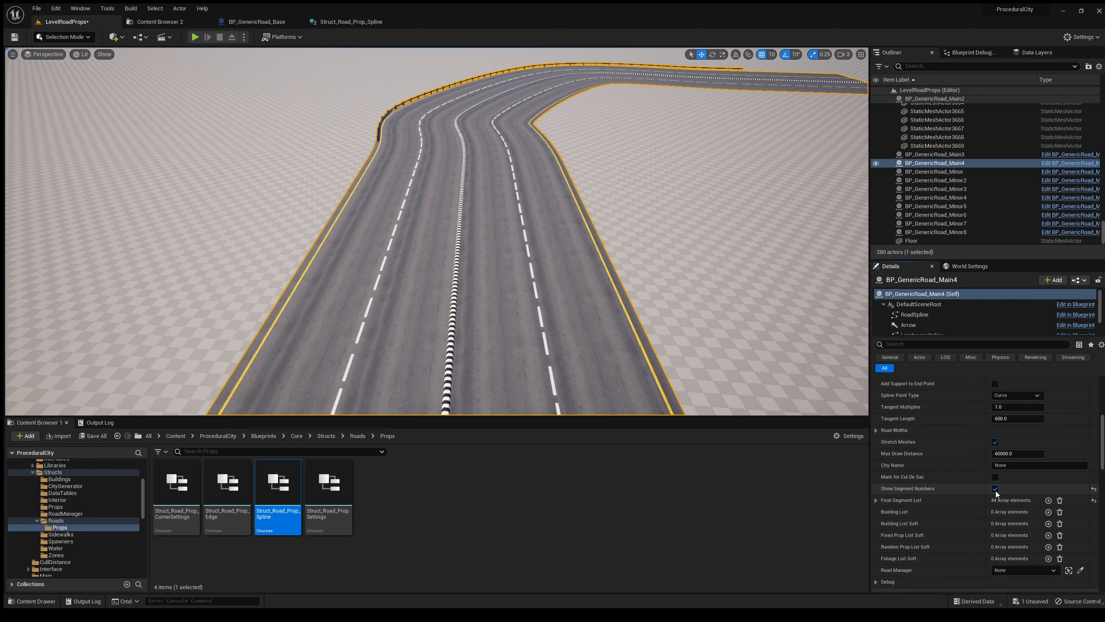
# Examine the segment numbers along the road's centre line, from the curved far end back to the starting segments
pyautogui.moveTo(823, 150); pyautogui.dragTo(864, 163, button='right')
pyautogui.press('a')
pyautogui.press('w')
pyautogui.press('e')
pyautogui.press('w')
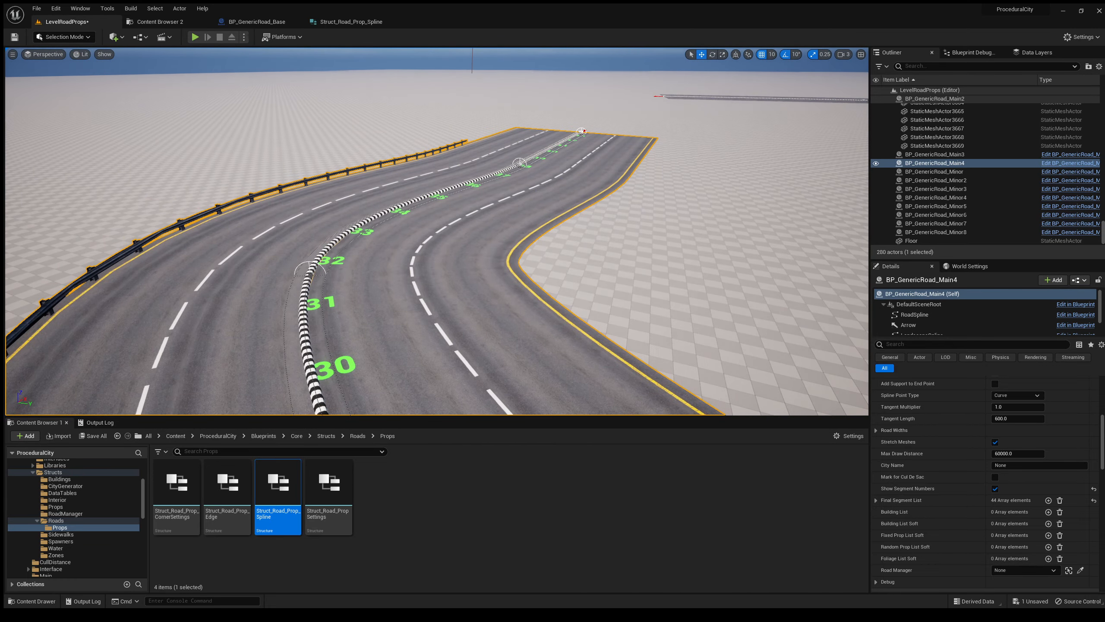
pyautogui.press('w')
pyautogui.moveTo(814, 196); pyautogui.dragTo(785, 220, button='right')
pyautogui.press('w')
pyautogui.press('s')
pyautogui.press('d')
pyautogui.press('a')
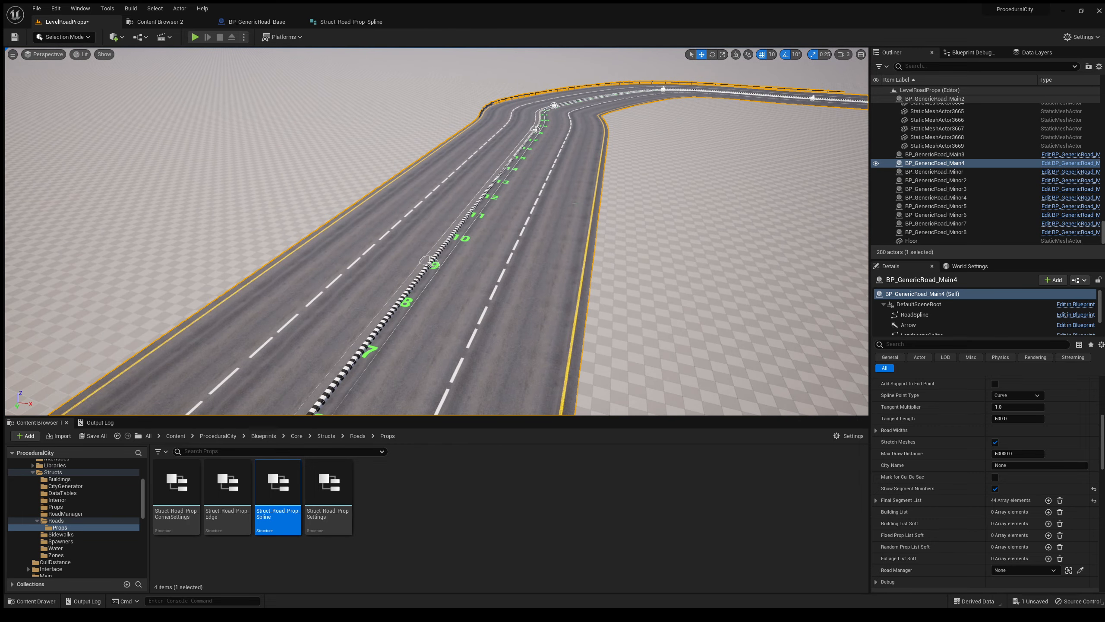
pyautogui.moveTo(563, 171); pyautogui.dragTo(500, 204, button='right')
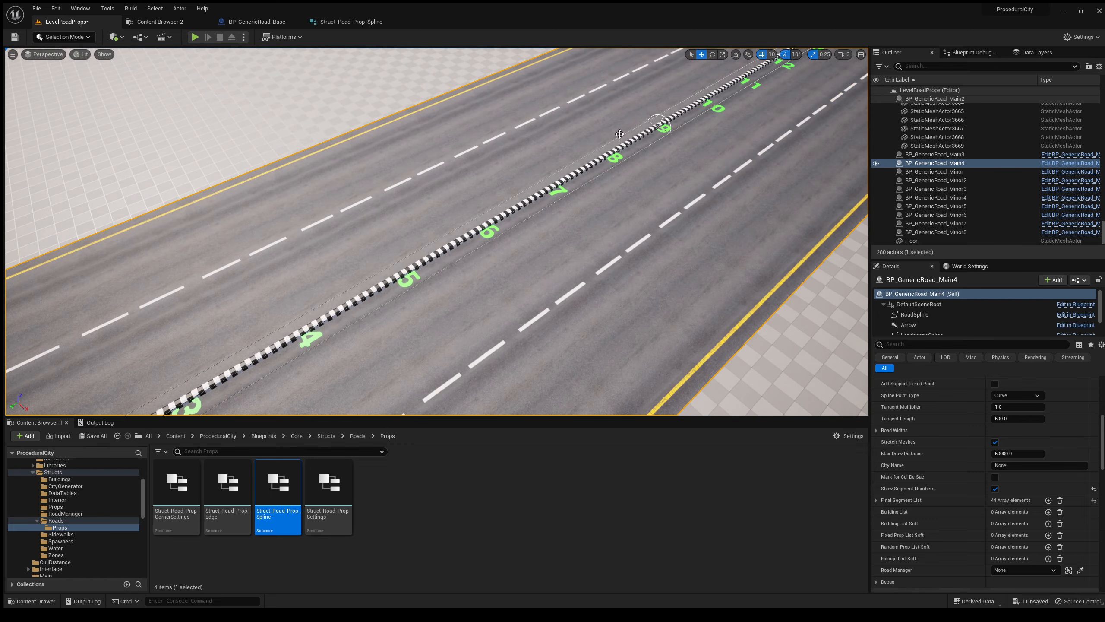
pyautogui.press('f')
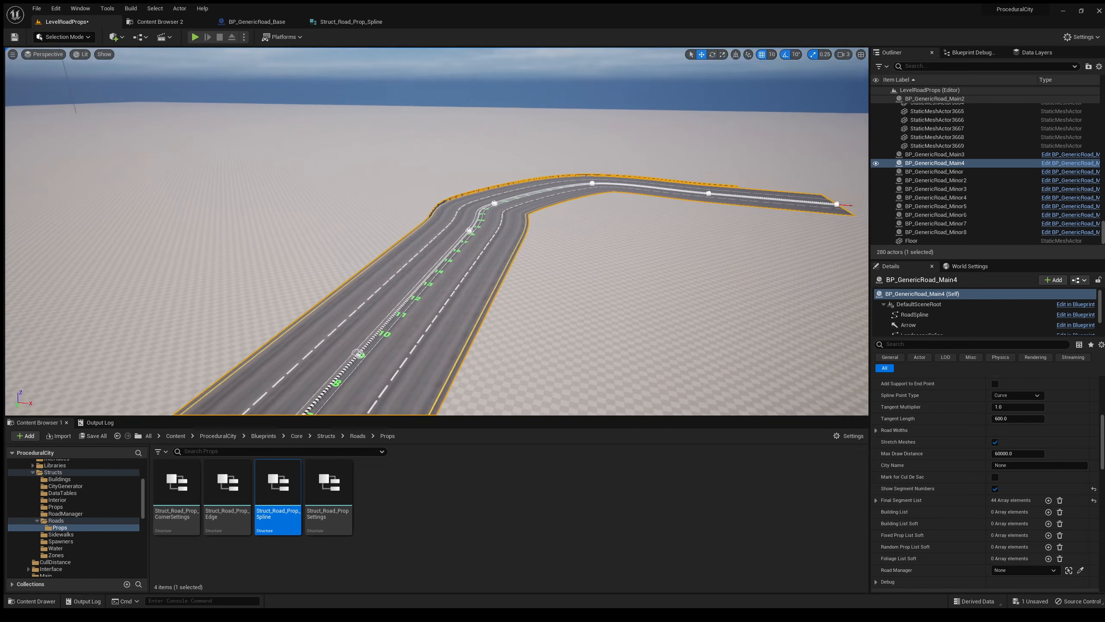
pyautogui.moveTo(437, 230); pyautogui.dragTo(266, 288, button='right')
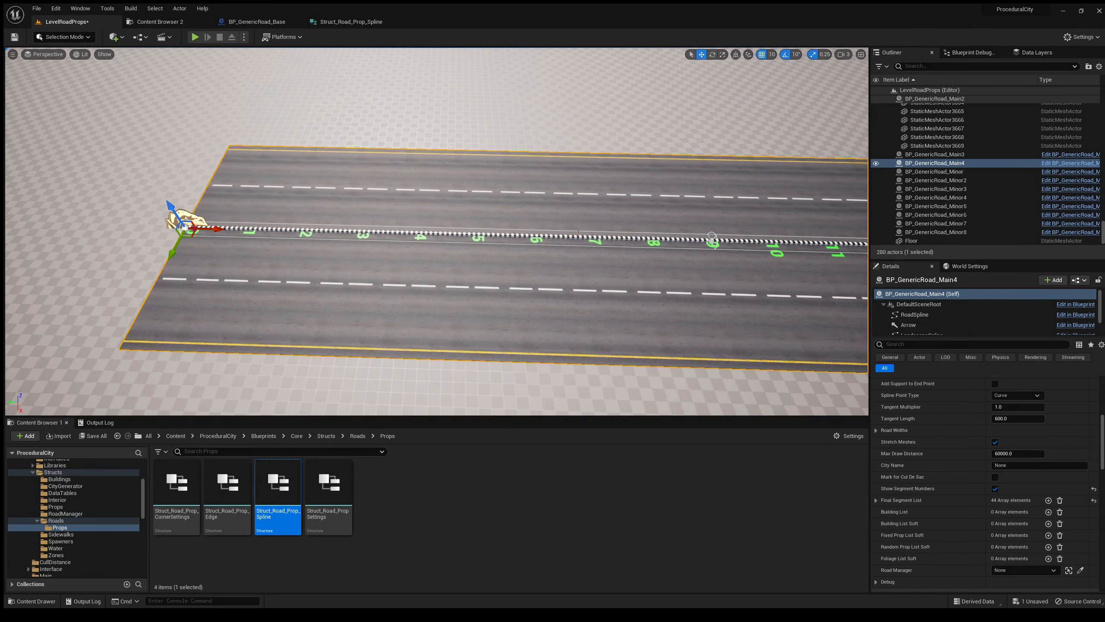
pyautogui.moveTo(738, 290); pyautogui.dragTo(798, 289, button='right')
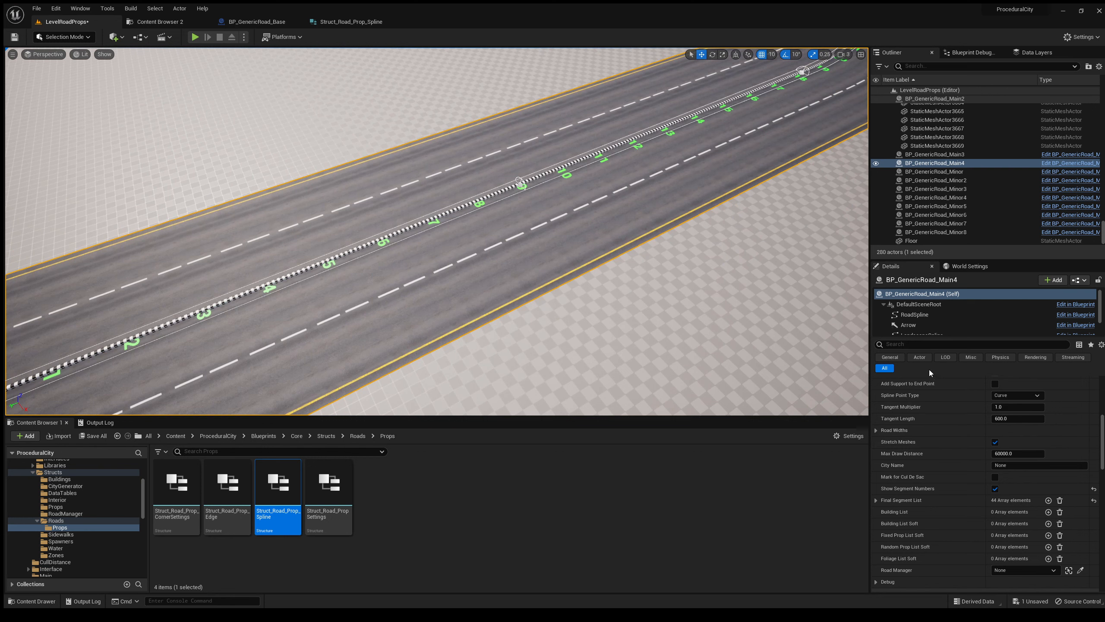
# Expand the road's Props settings again and set the SM_Road_Divider spline prop's Spawn Segments to 1-7
pyautogui.scroll(-5, 956, 448)
pyautogui.scroll(5, 959, 457)
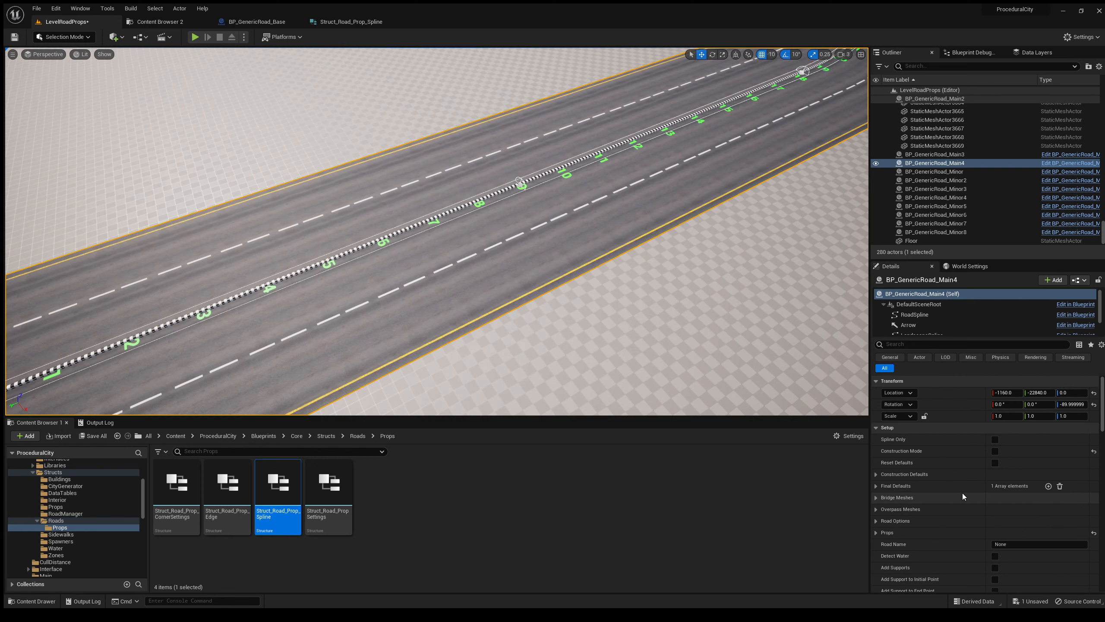
pyautogui.click(876, 421)
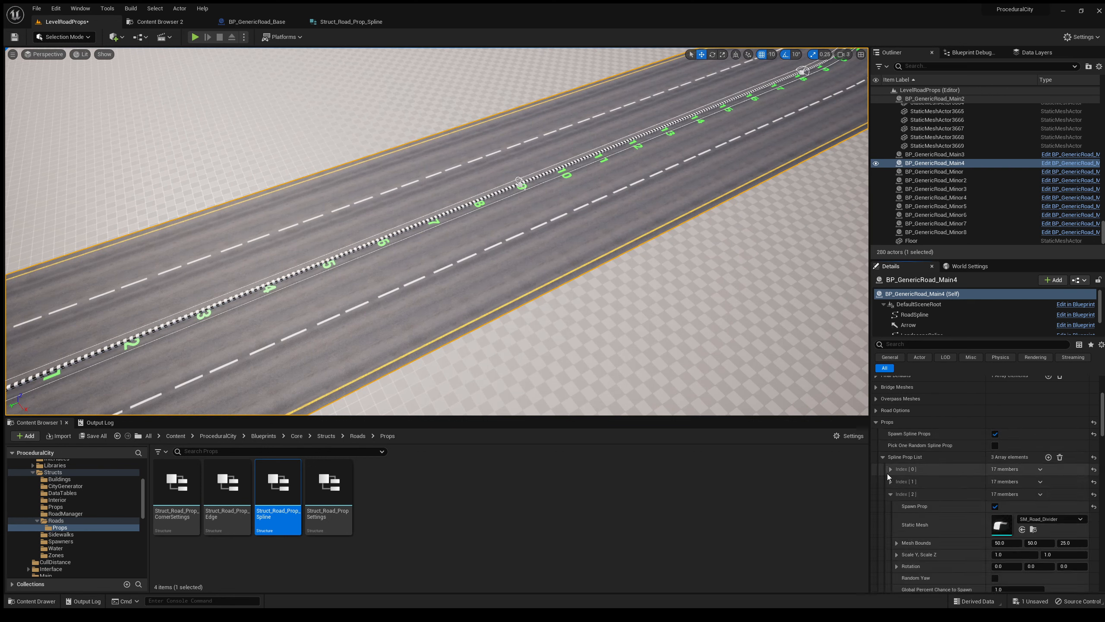
pyautogui.scroll(-4, 982, 488)
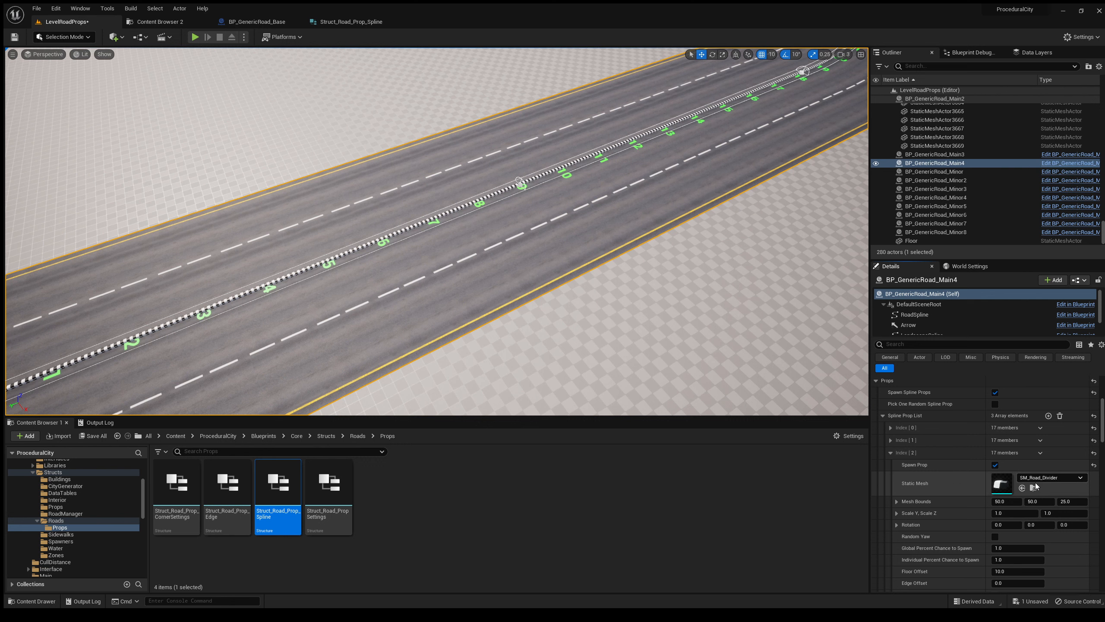
pyautogui.scroll(-3, 1036, 485)
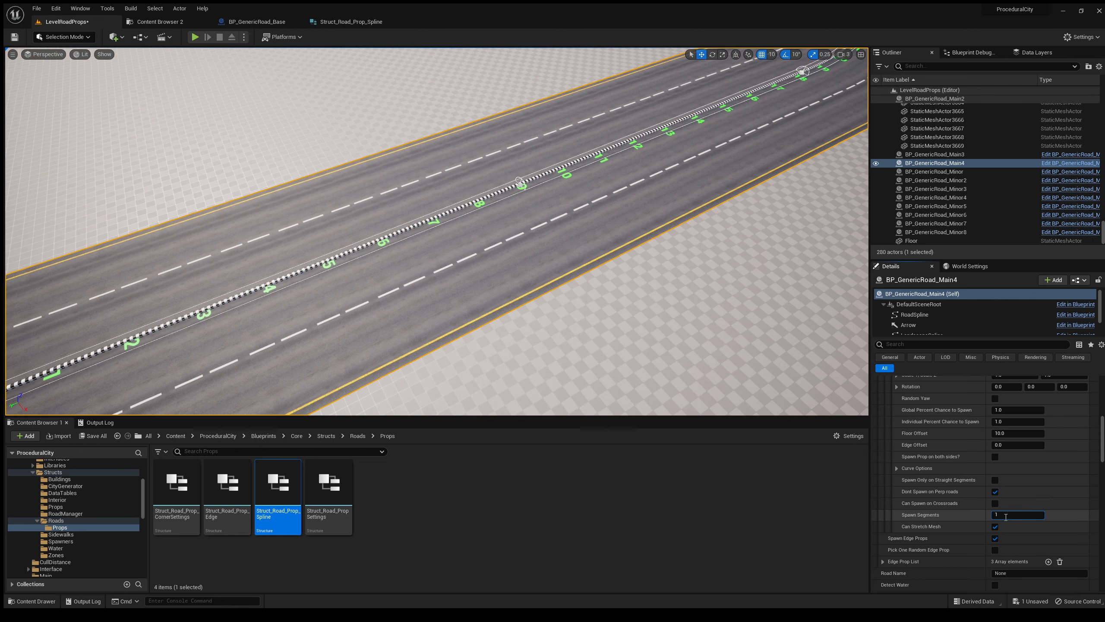
pyautogui.press('Return')
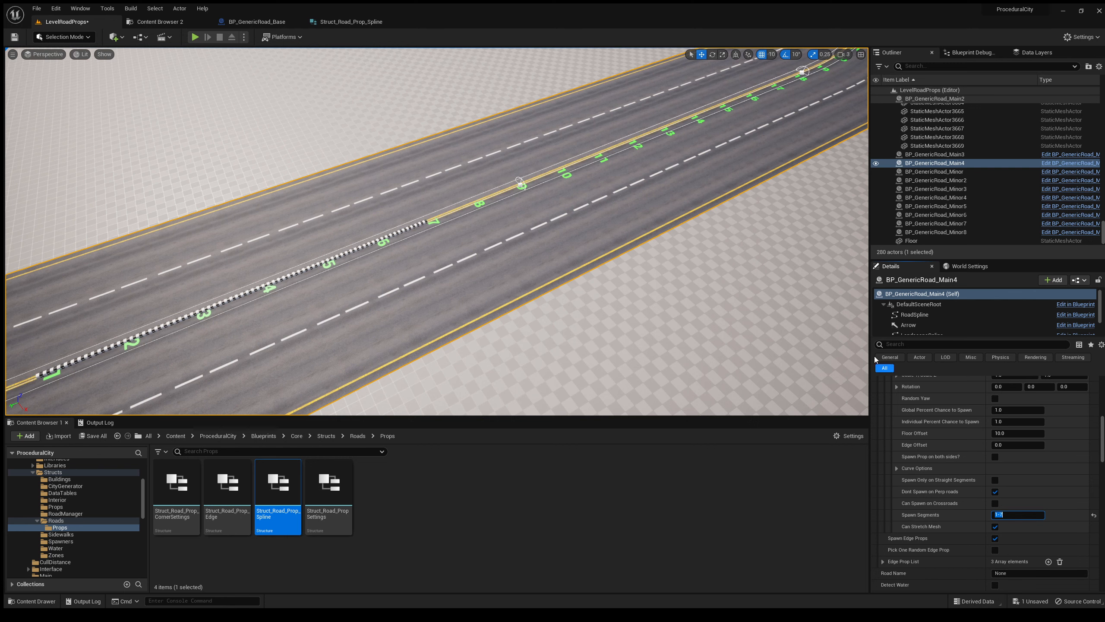
# Examine where the divider starts and ends along the numbered segments near the beginning of the road
pyautogui.moveTo(669, 225); pyautogui.dragTo(375, 238, button='right')
pyautogui.press('w')
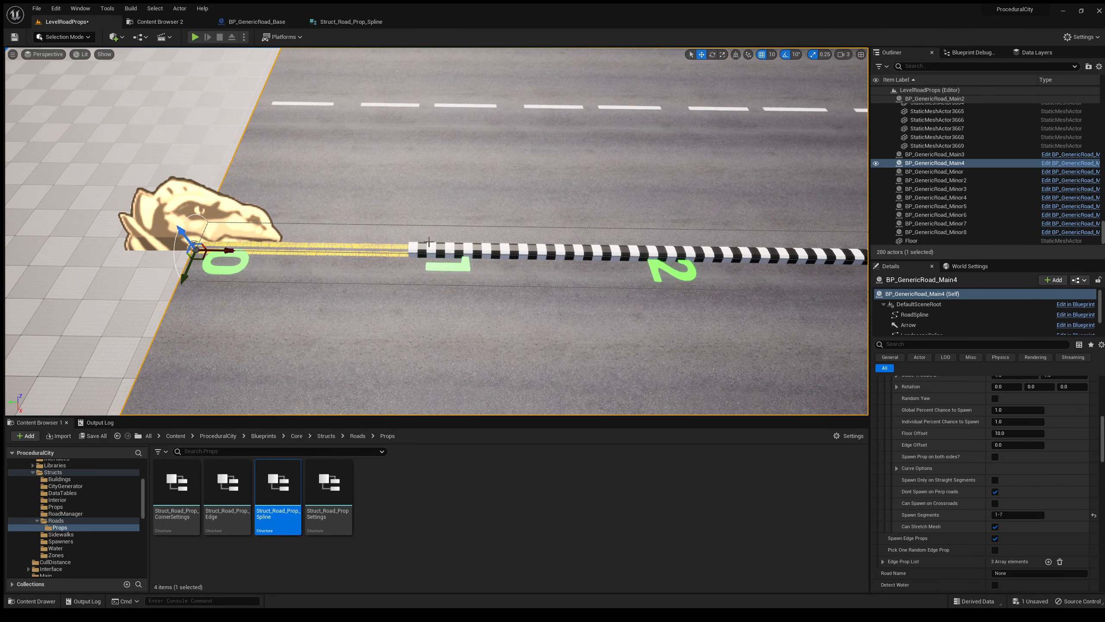
pyautogui.press('s')
pyautogui.moveTo(496, 249); pyautogui.dragTo(348, 300, button='right')
pyautogui.press('d')
pyautogui.press('w')
pyautogui.press('w')
pyautogui.press('d')
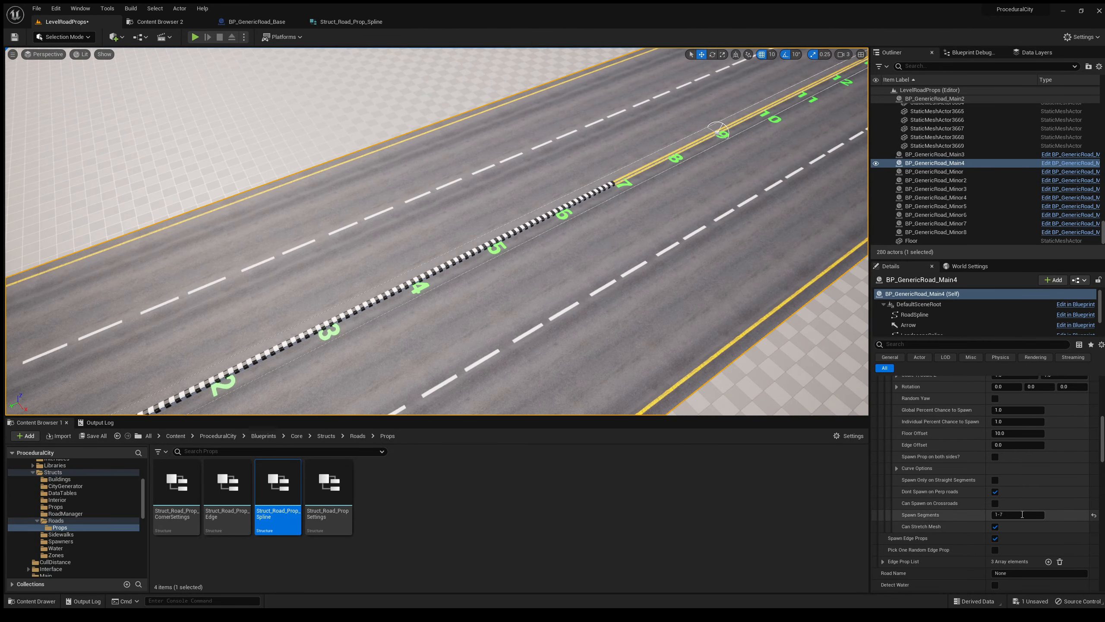
# Add the range 12-18 to the divider's Spawn Segments after 1-7
pyautogui.click(1026, 515)
pyautogui.click(1026, 514)
pyautogui.write(', 12-18')
# Check the segment numbers at the road's far end and add the range 37-43 to the divider's Spawn Segments
pyautogui.moveTo(436, 261); pyautogui.dragTo(575, 228, button='right')
pyautogui.write('ww')
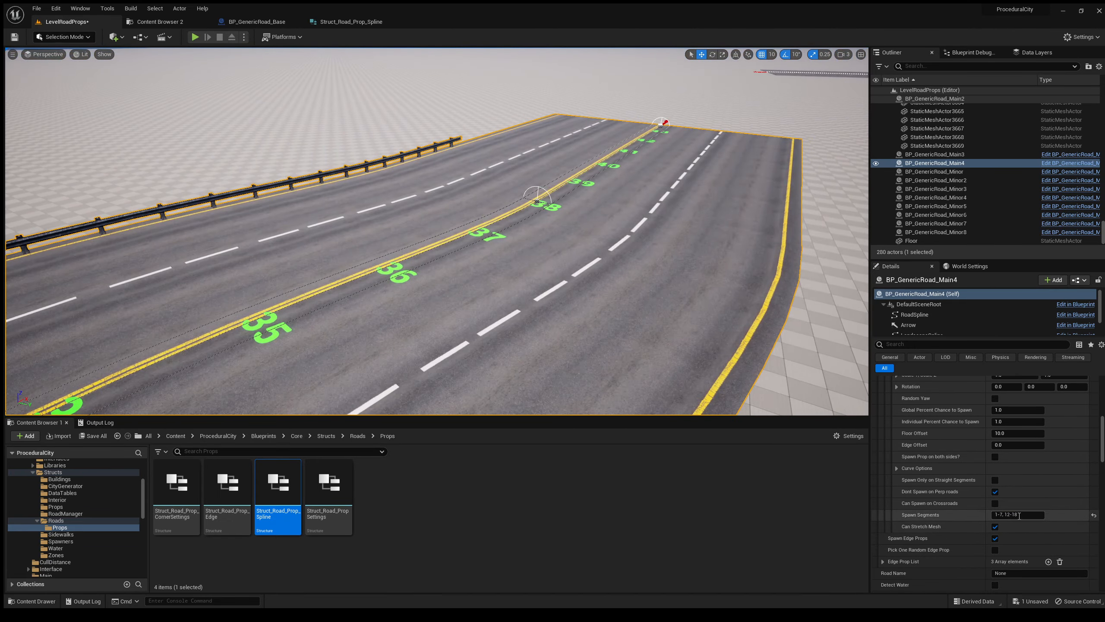
pyautogui.click(1027, 515)
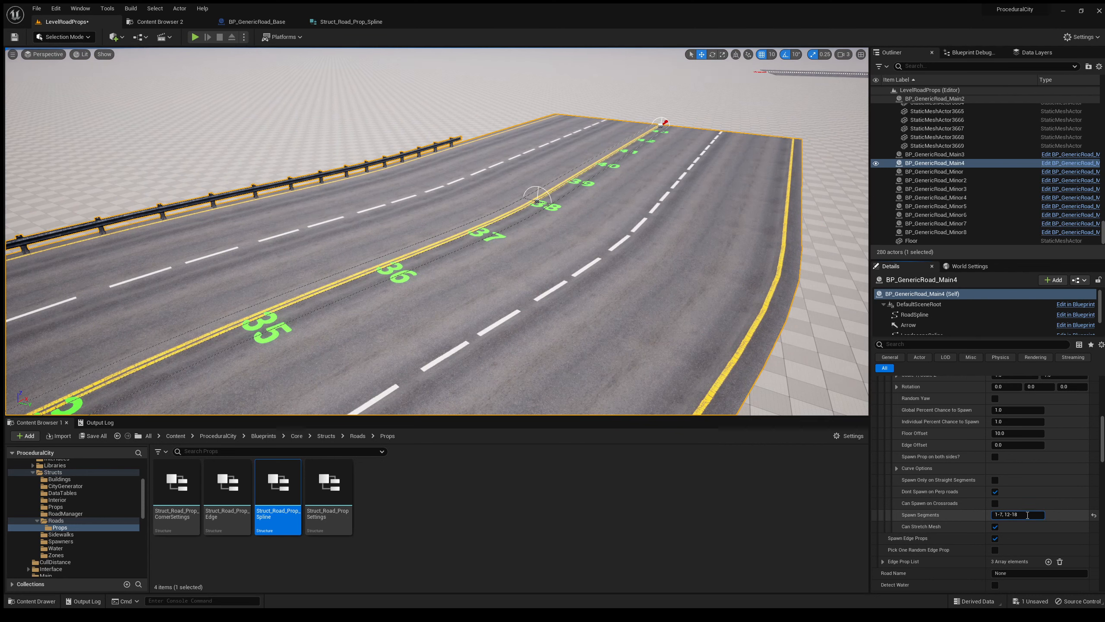
pyautogui.write(', 37-43')
pyautogui.press('Return')
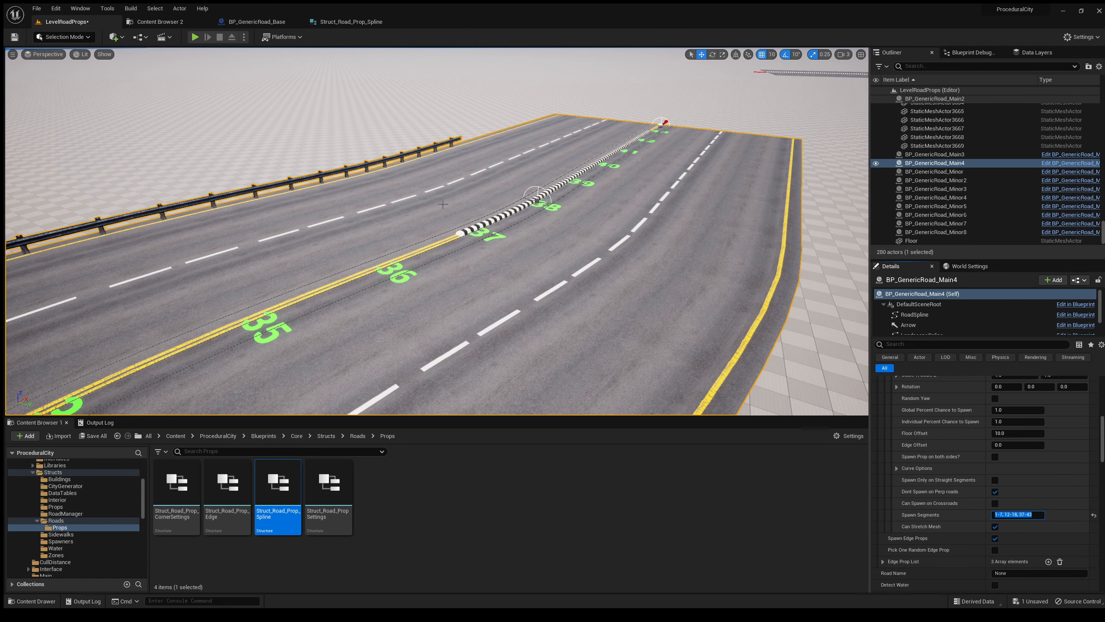
# View the divider's separate stretches along the whole road with the viewport in game view
pyautogui.moveTo(460, 231); pyautogui.dragTo(689, 367, button='right')
pyautogui.press('d')
pyautogui.press('g')
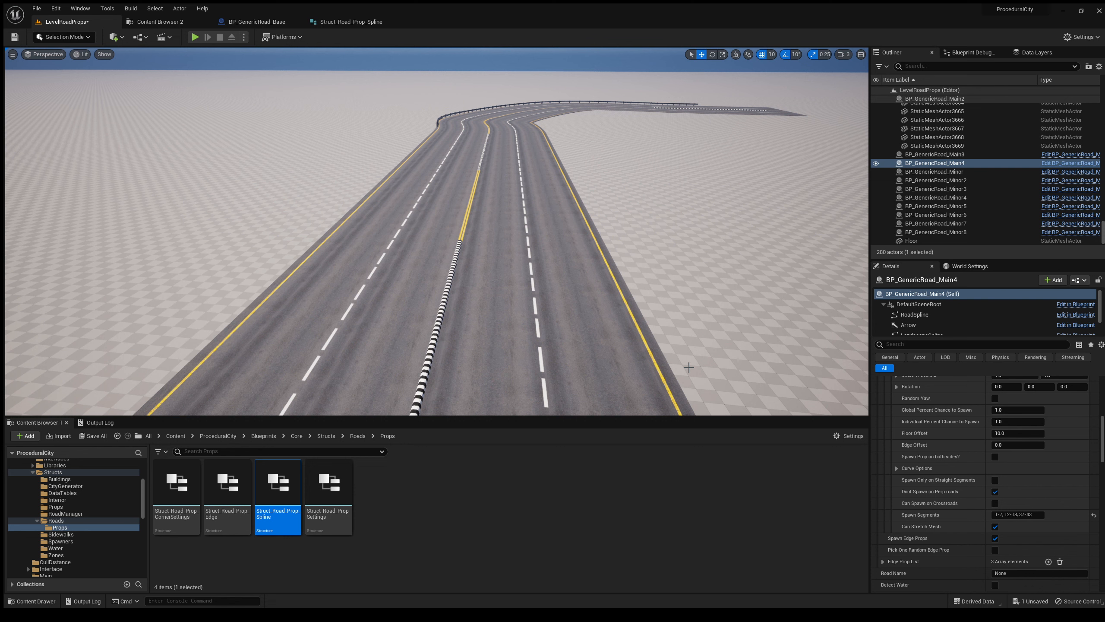
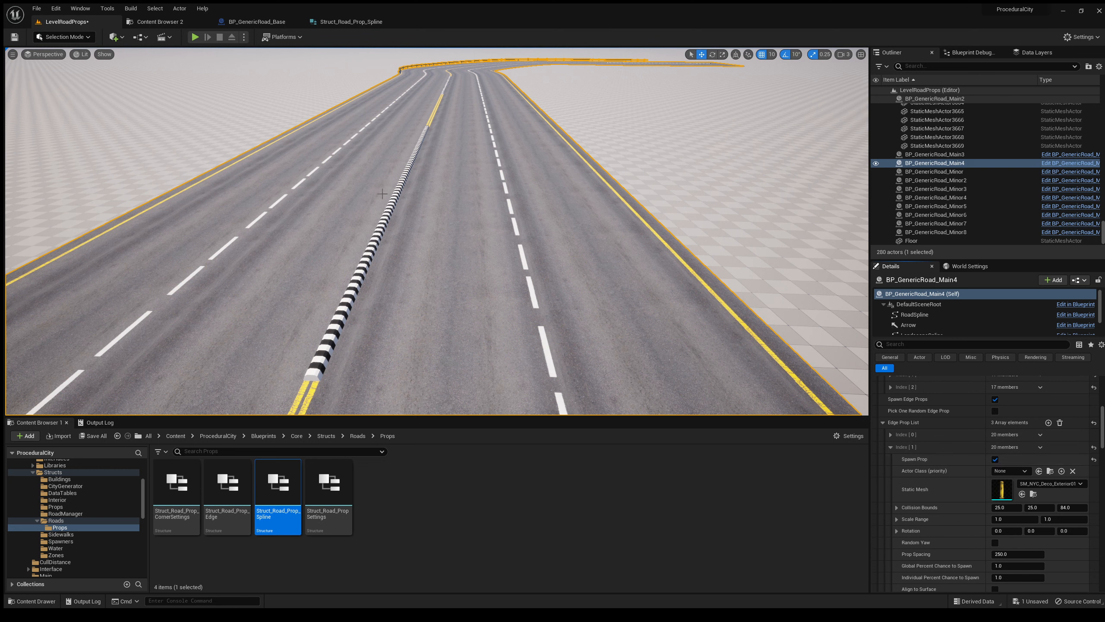
# Expand the third spline prop, SM_Road_Divider, and copy its Spawn Segments ranges 1-7, 12-18, 37-43
pyautogui.scroll(3, 982, 467)
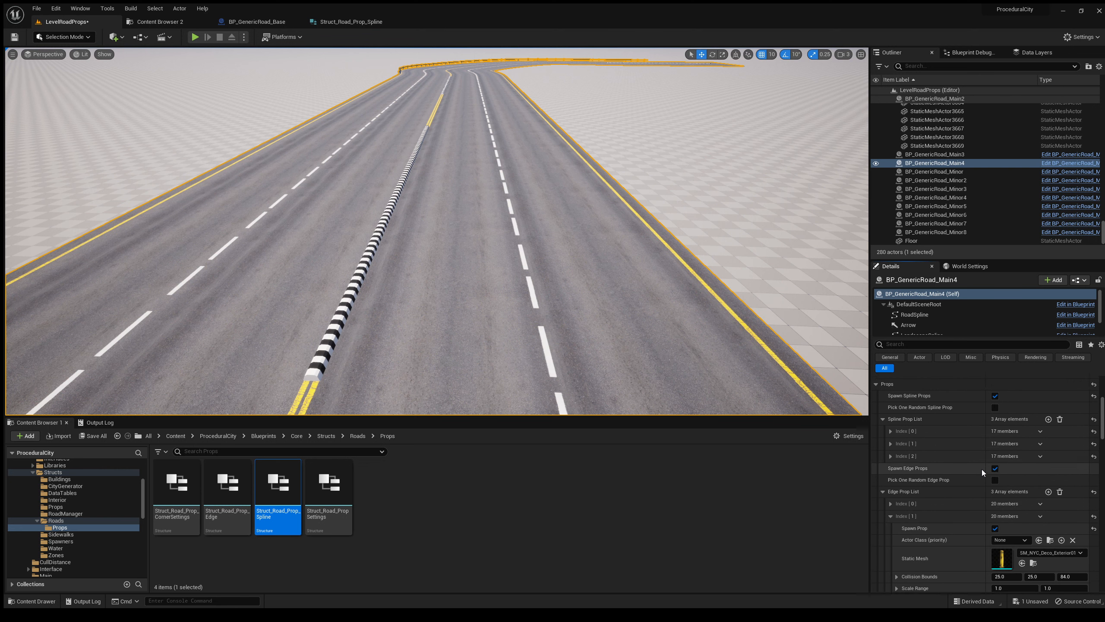
pyautogui.scroll(1, 982, 470)
pyautogui.click(889, 483)
pyautogui.scroll(-4, 973, 508)
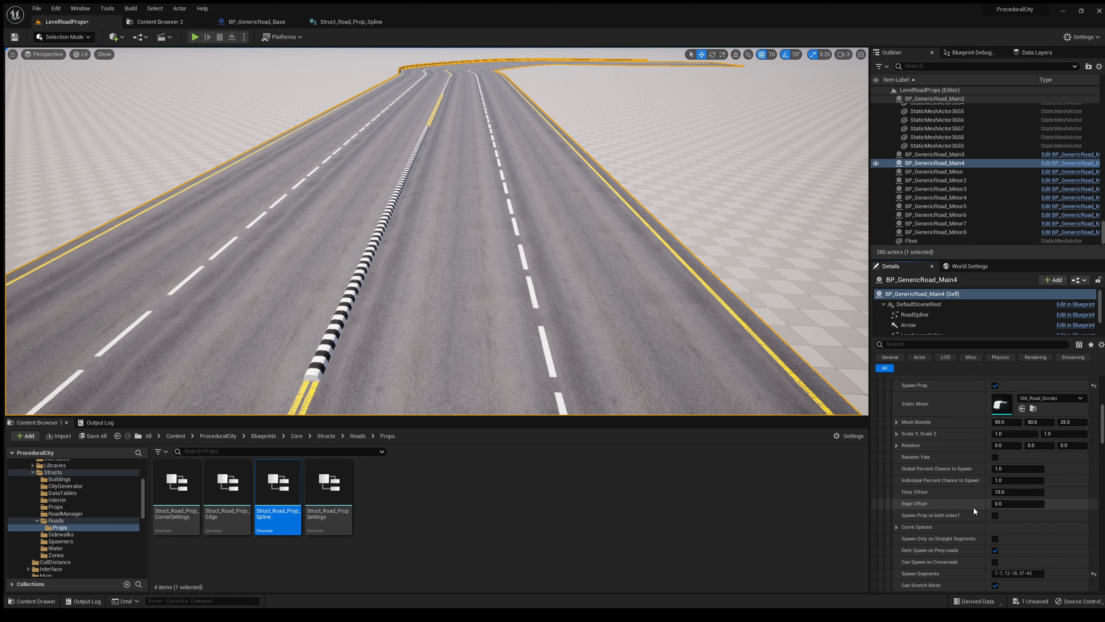
pyautogui.scroll(-2, 974, 508)
pyautogui.moveTo(1040, 521); pyautogui.dragTo(981, 520)
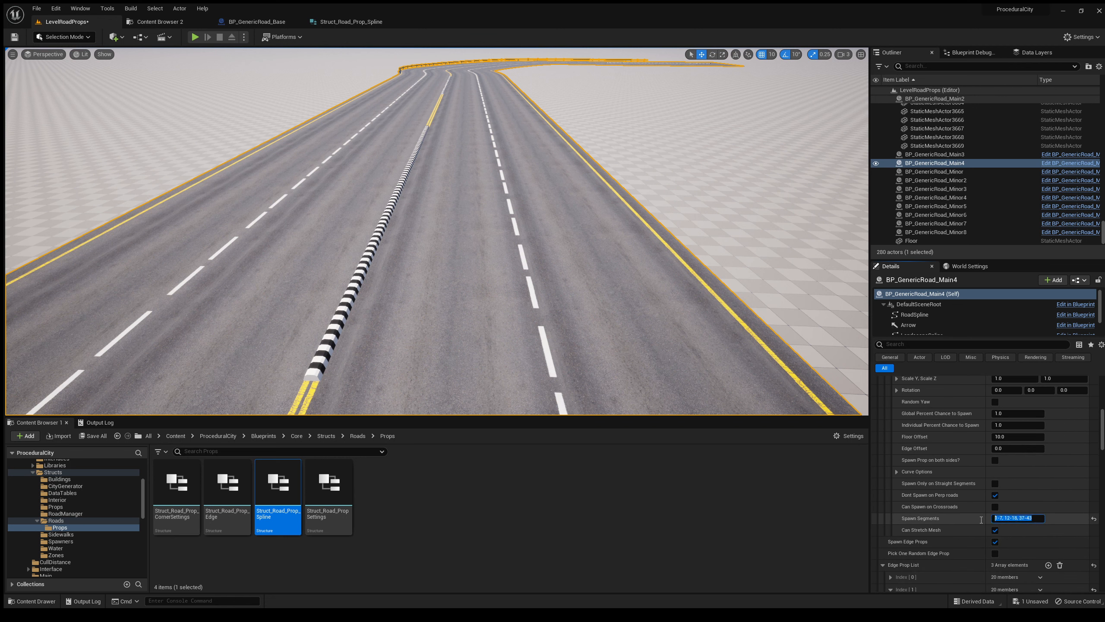
# Set the second edge prop's Spawn Segments to 1-7, 12-18, 37-43
pyautogui.scroll(-6, 933, 503)
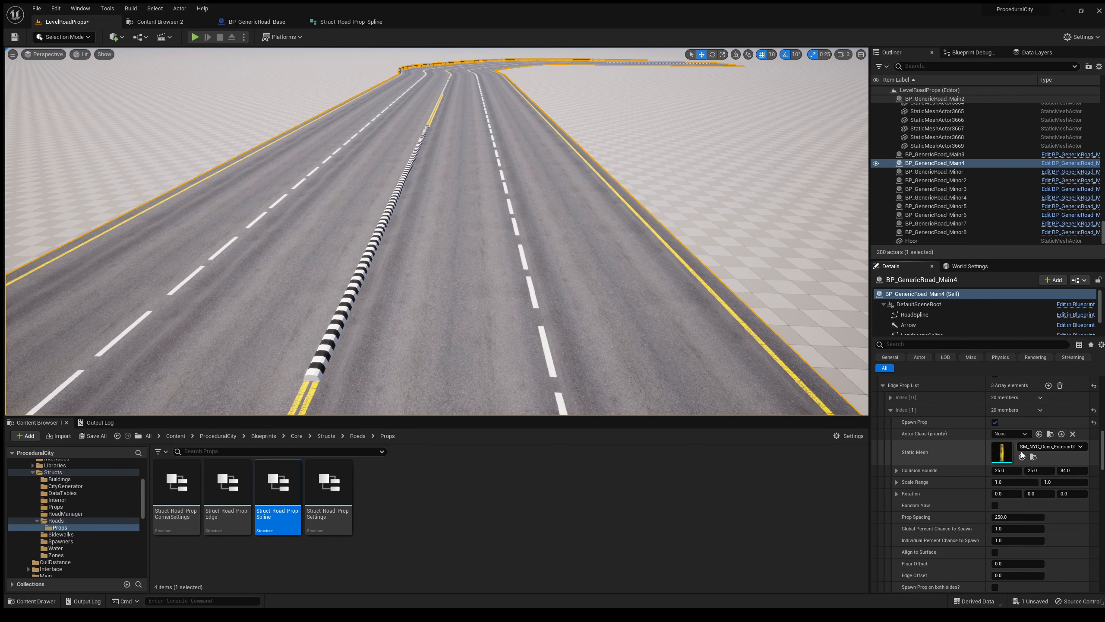
pyautogui.scroll(-1, 1003, 448)
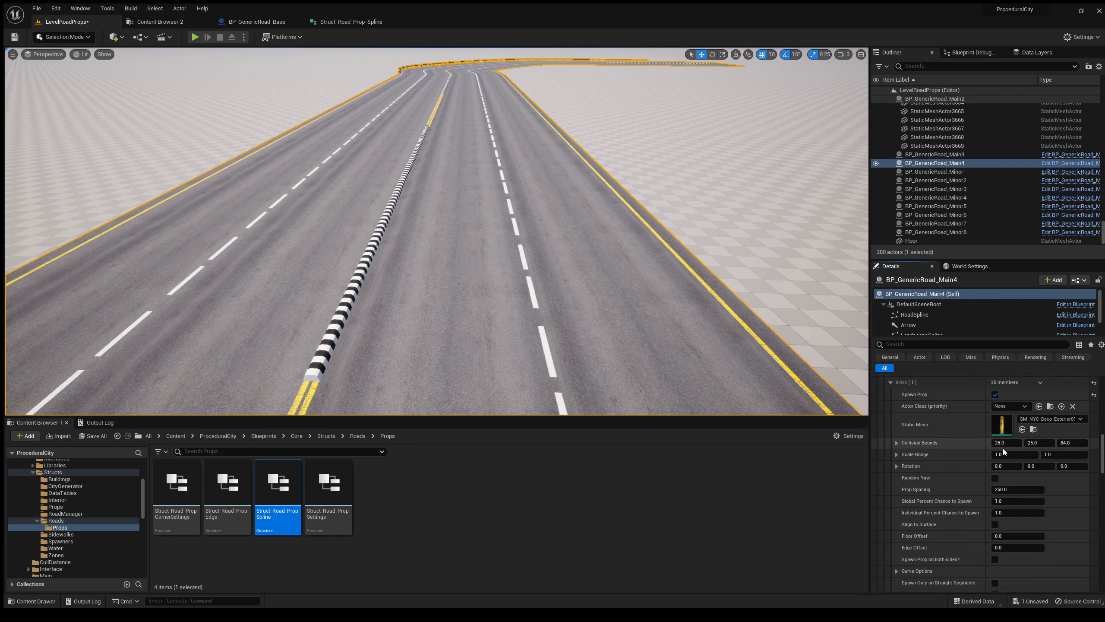
pyautogui.scroll(-2, 1002, 424)
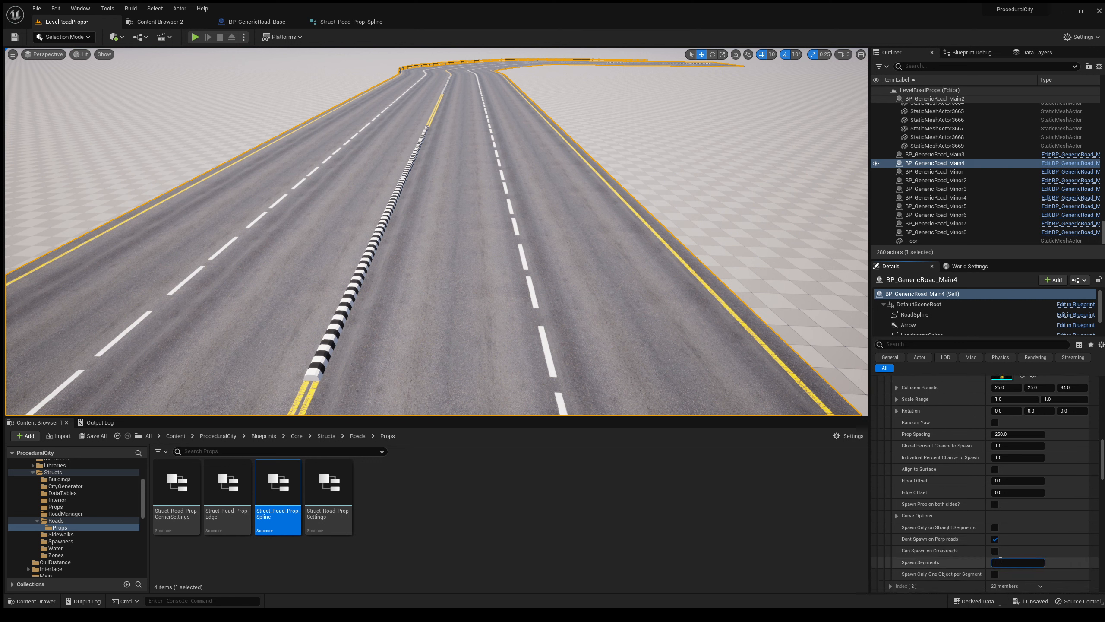
pyautogui.write('1-4, 12-18, 37-43')
pyautogui.press('Return')
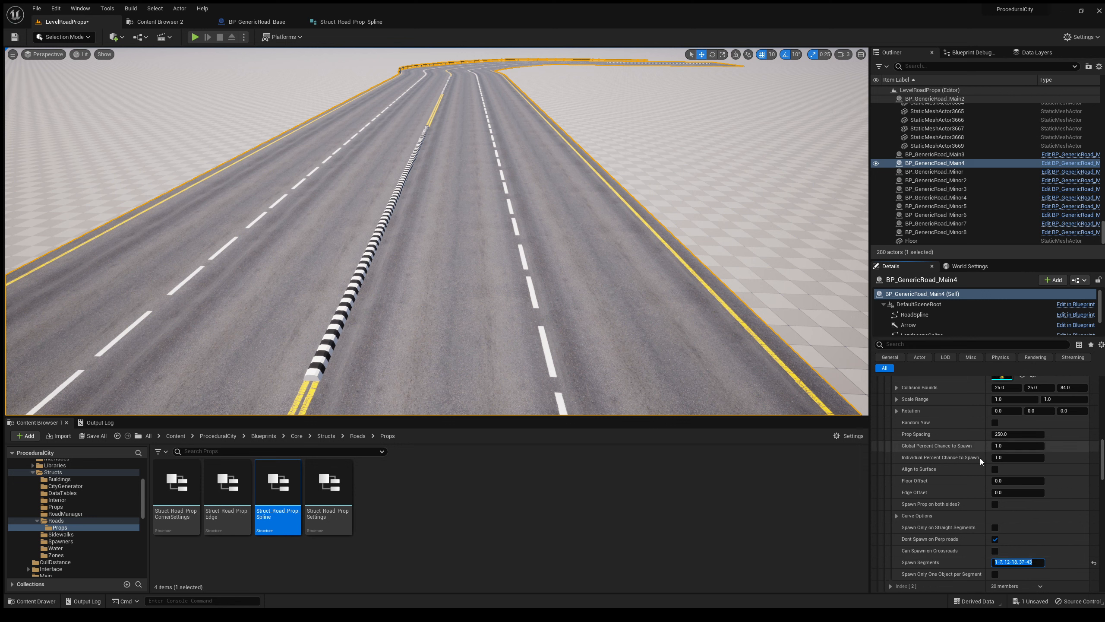
# Run the road's 6B Spawn Props function to generate the edge props
pyautogui.scroll(-15, 980, 458)
pyautogui.scroll(-3, 1005, 447)
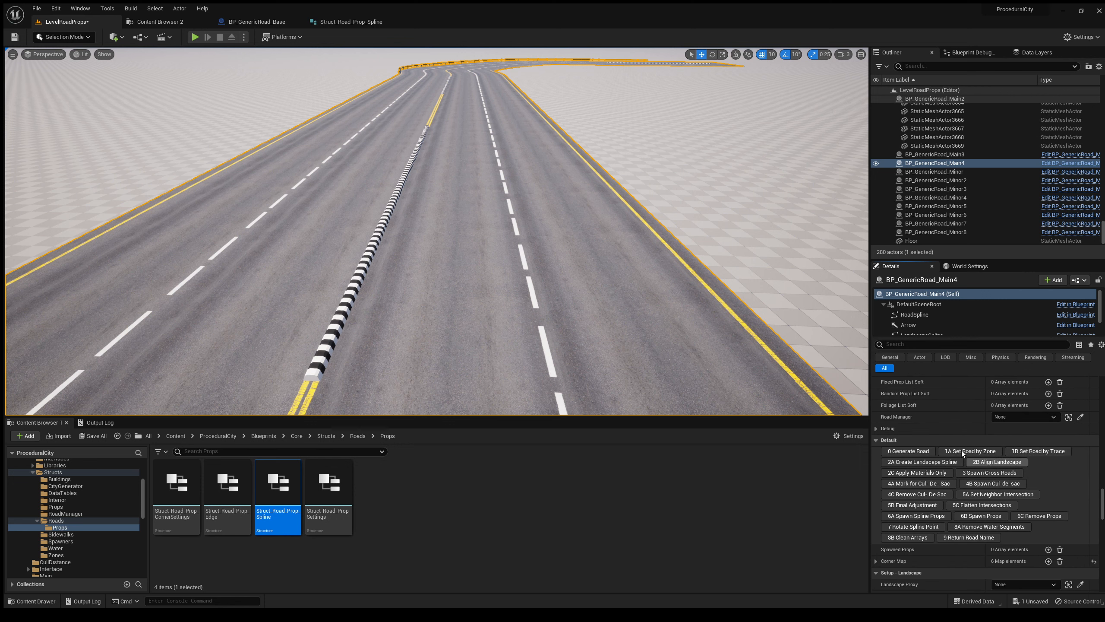
pyautogui.click(995, 516)
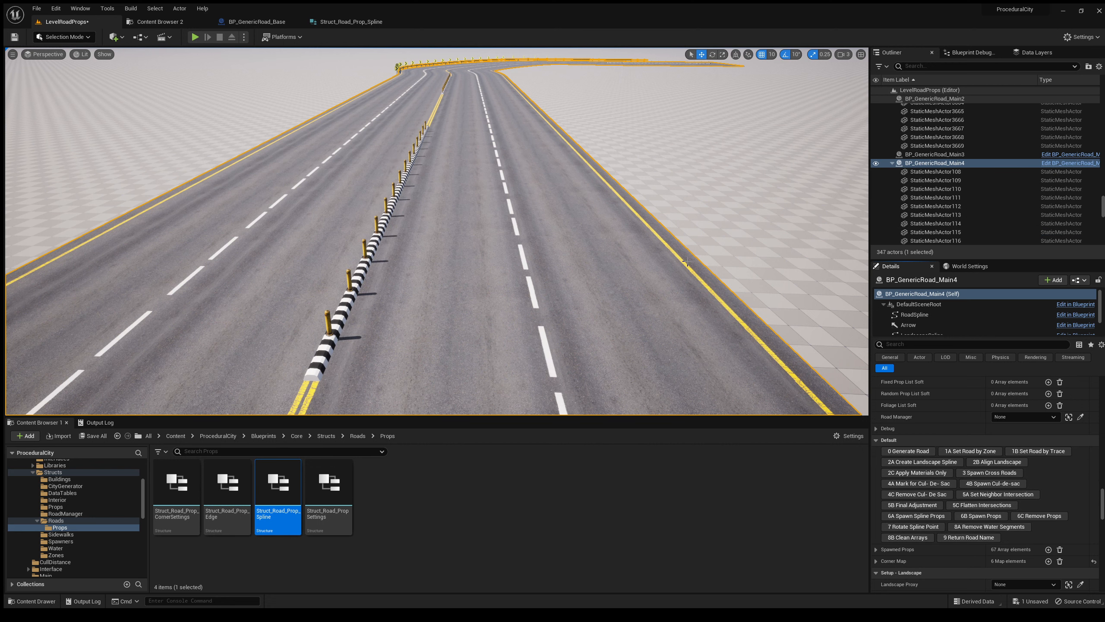
# Deselect the road and inspect the spawned posts on the divider and the chevron signs along the curve's railing
pyautogui.press('Escape')
pyautogui.moveTo(702, 253); pyautogui.dragTo(458, 221, button='right')
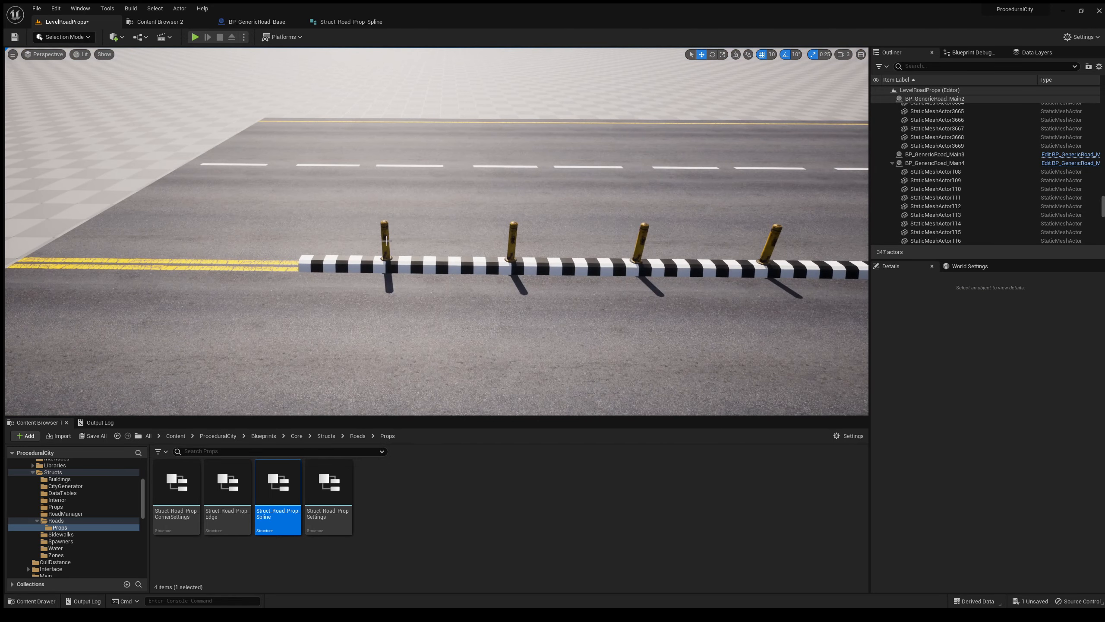
pyautogui.press('d')
pyautogui.moveTo(387, 240); pyautogui.dragTo(388, 219, button='right')
pyautogui.press('d')
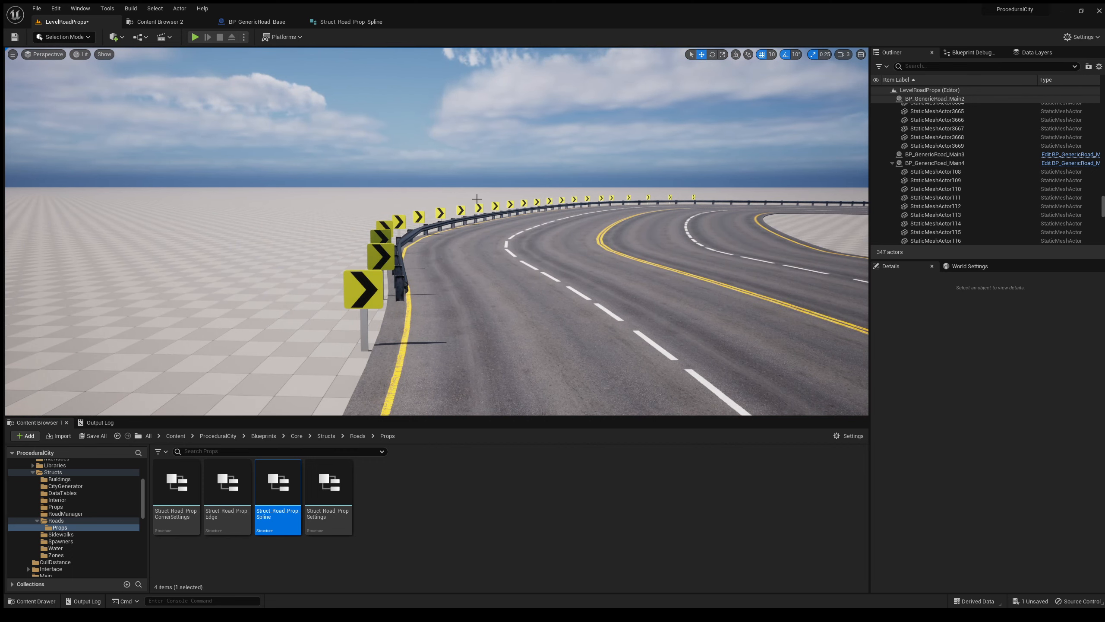
pyautogui.moveTo(477, 198)
pyautogui.mouseDown(button='right')
pyautogui.moveTo(498, 173)
pyautogui.moveTo(465, 189)
pyautogui.mouseUp(button='right')
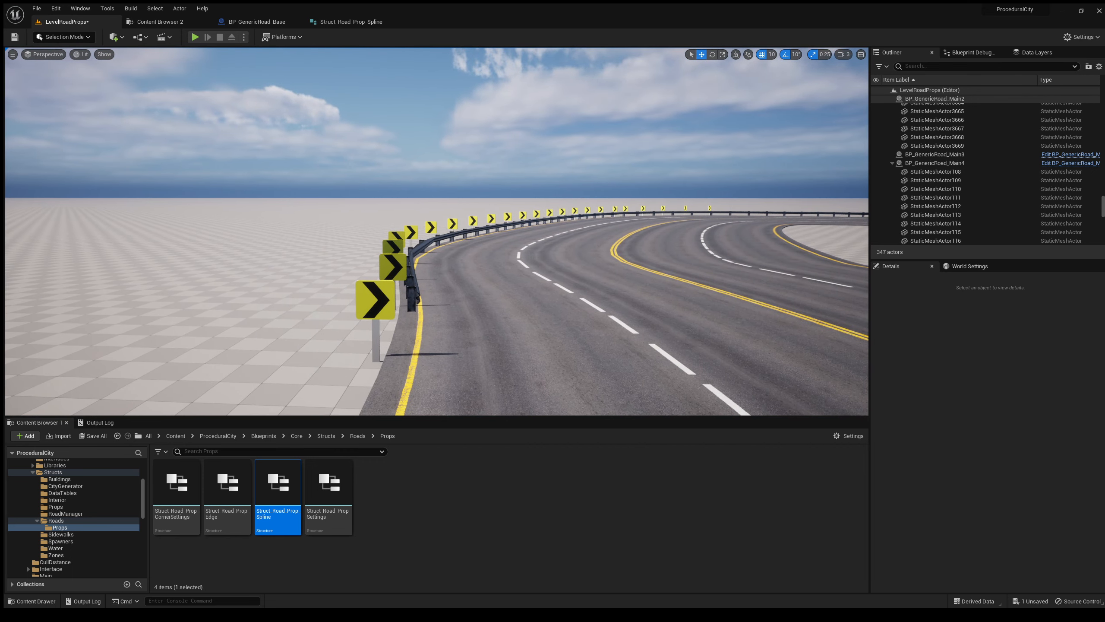
# Follow the chevron signs along the outer railing of the curve and select BP_GenericRoad_Main4
pyautogui.press('w')
pyautogui.moveTo(724, 207); pyautogui.dragTo(722, 184, button='right')
pyautogui.press('w')
pyautogui.moveTo(780, 241); pyautogui.dragTo(481, 273, button='right')
pyautogui.press('d')
pyautogui.press('w')
pyautogui.click(479, 272)
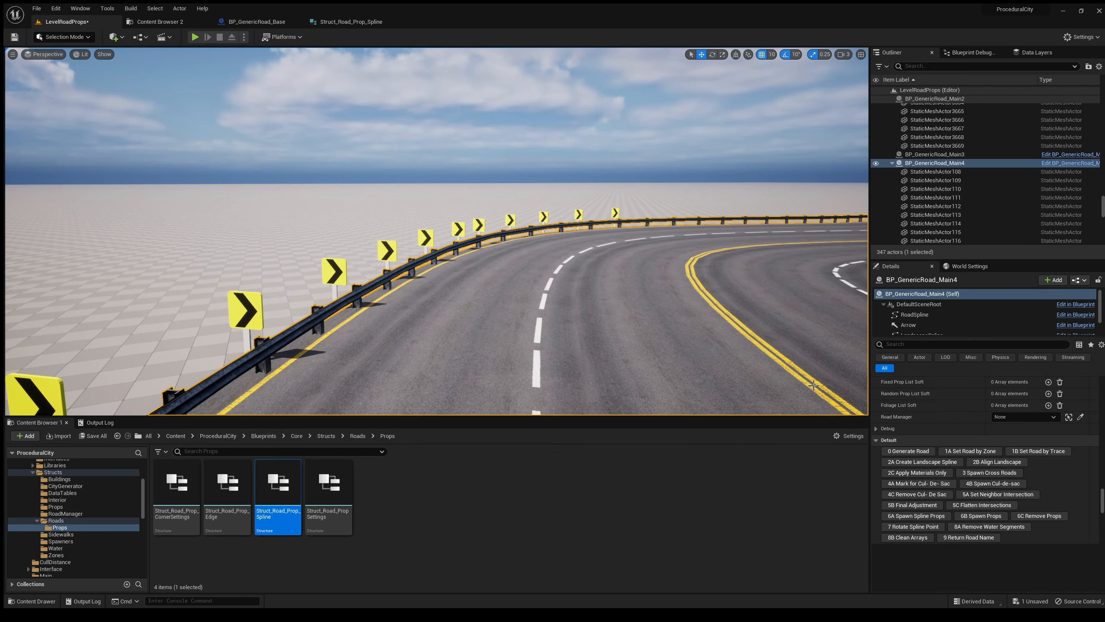
# Collapse the second edge prop and expand the first one, SM_CurveSign, including its Curve Options
pyautogui.scroll(5, 972, 461)
pyautogui.scroll(8, 970, 472)
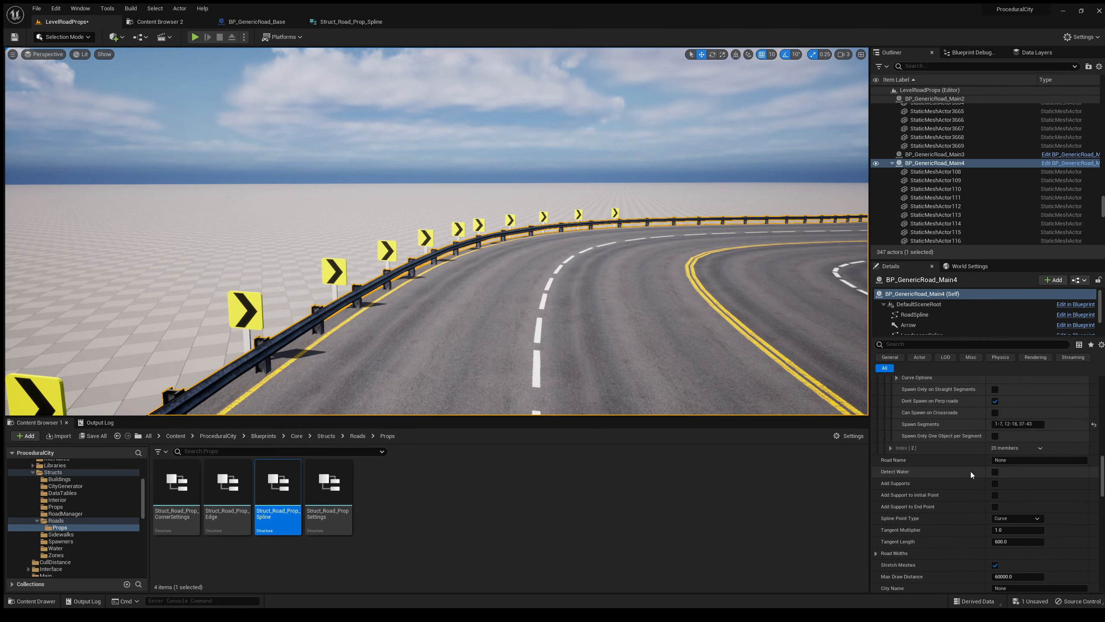
pyautogui.scroll(2, 975, 476)
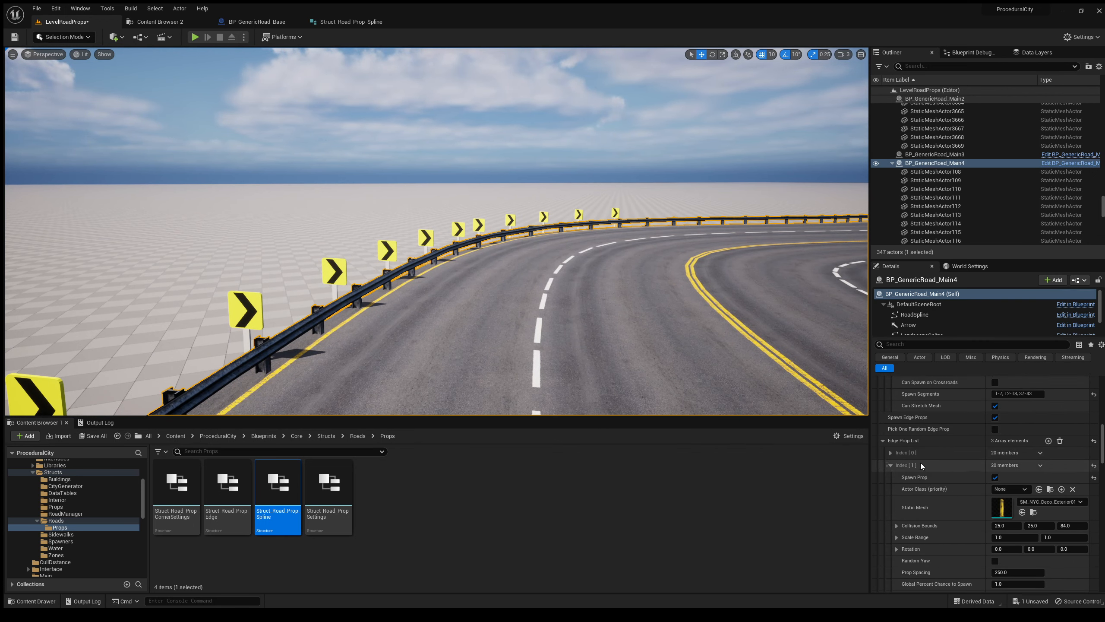
pyautogui.click(891, 465)
pyautogui.click(892, 453)
pyautogui.scroll(-4, 937, 498)
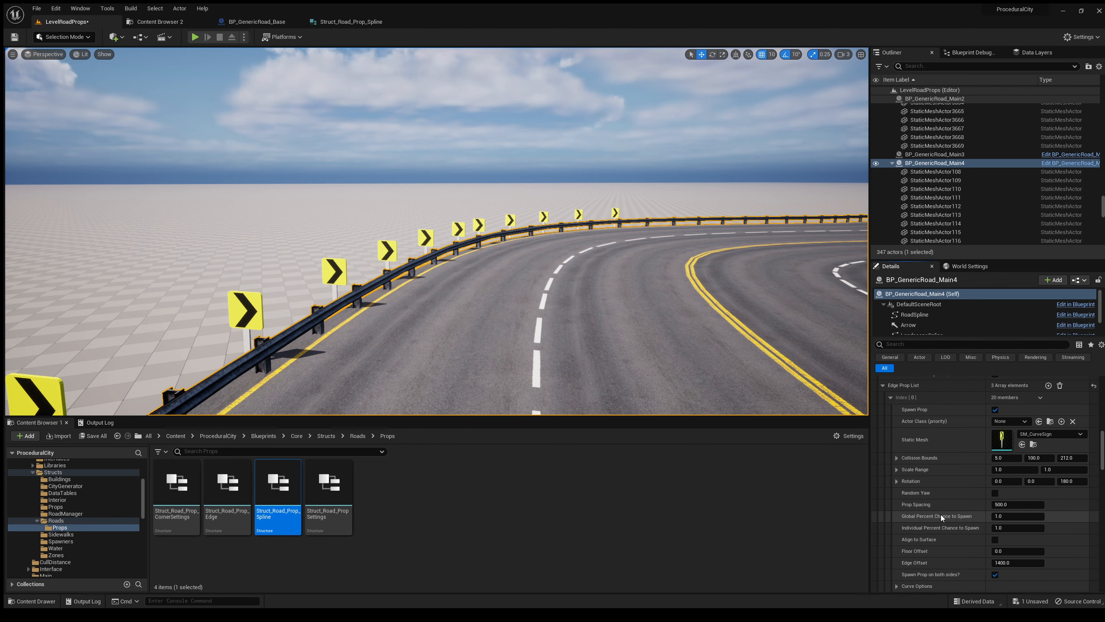
pyautogui.scroll(-1, 970, 502)
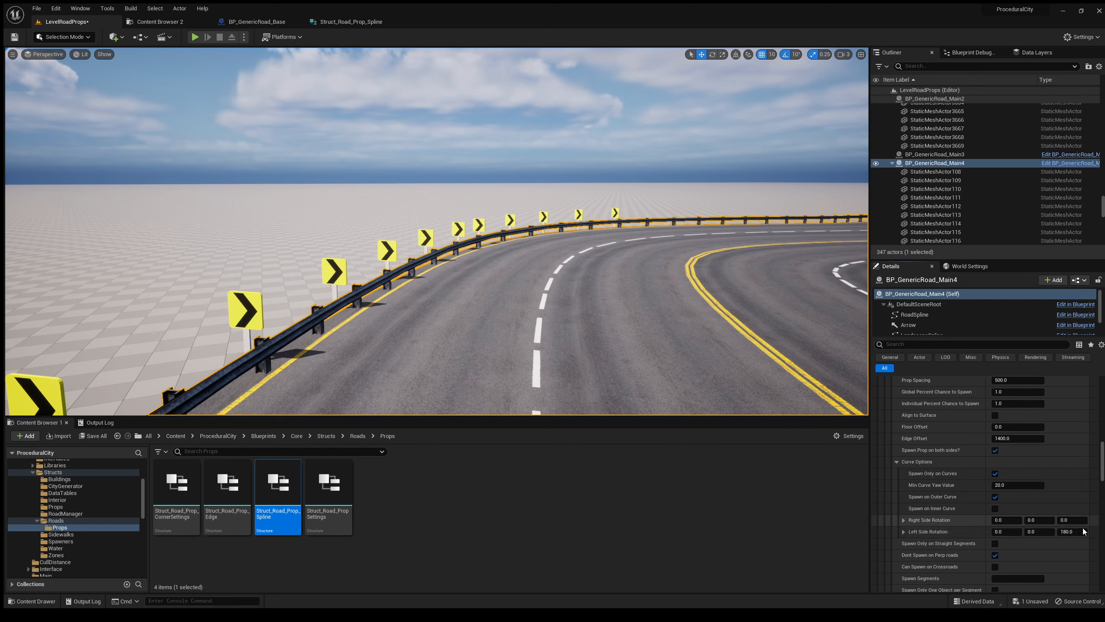
# Enable Spawn on Inner Curve for the SM_CurveSign edge prop and regenerate the road's edge props
pyautogui.moveTo(553, 296); pyautogui.dragTo(600, 313, button='right')
pyautogui.click(995, 509)
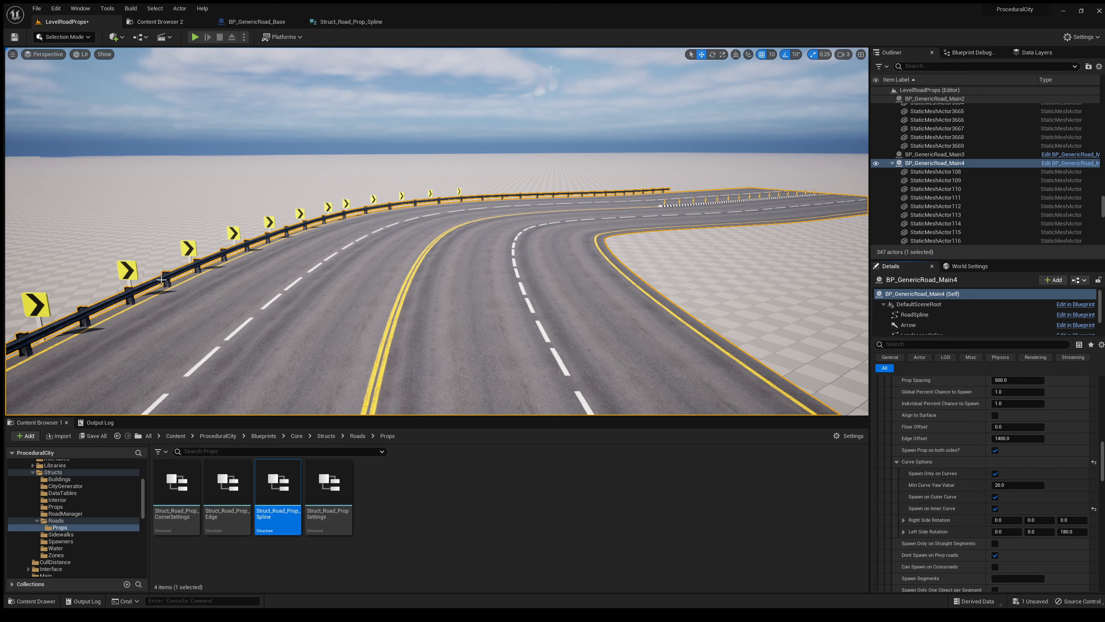
pyautogui.scroll(-6, 998, 521)
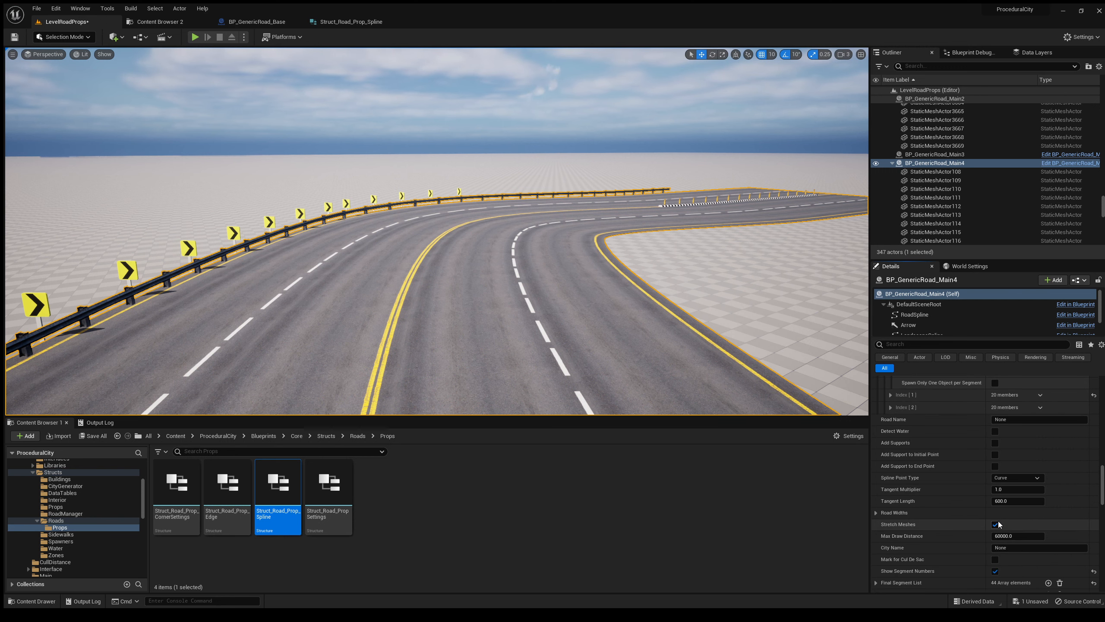
pyautogui.scroll(-1, 1005, 522)
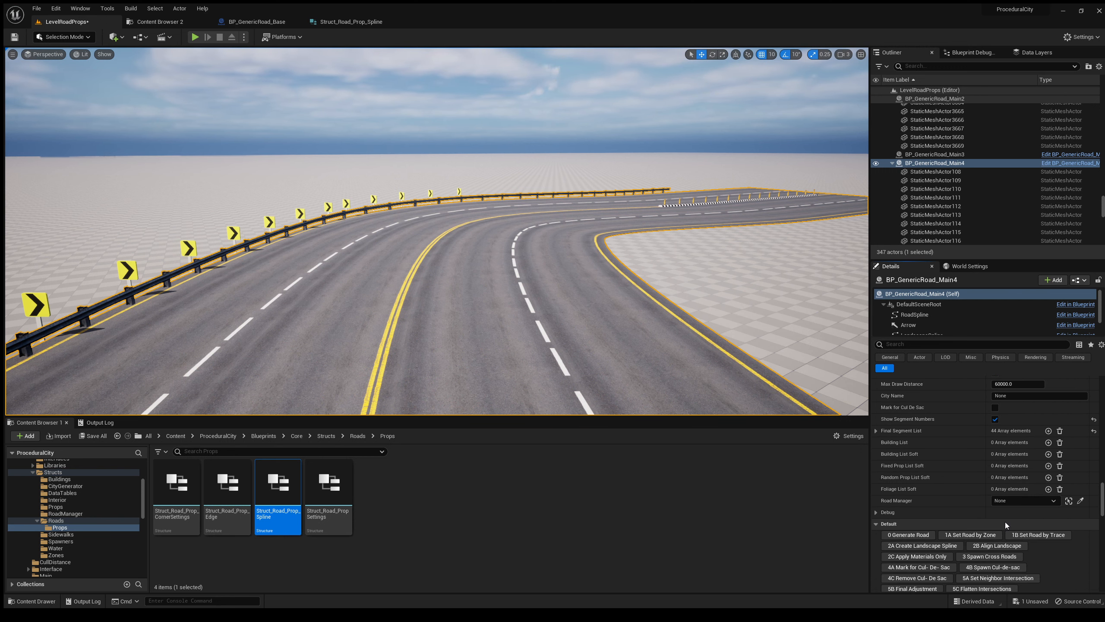
pyautogui.scroll(-1, 1005, 522)
pyautogui.click(1039, 544)
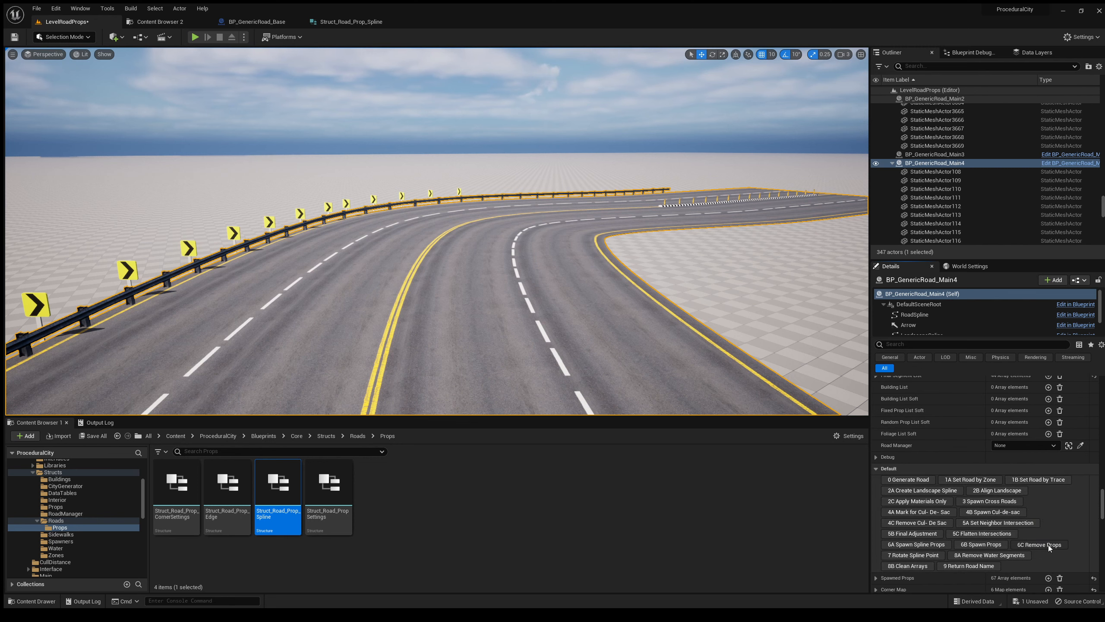
pyautogui.click(981, 544)
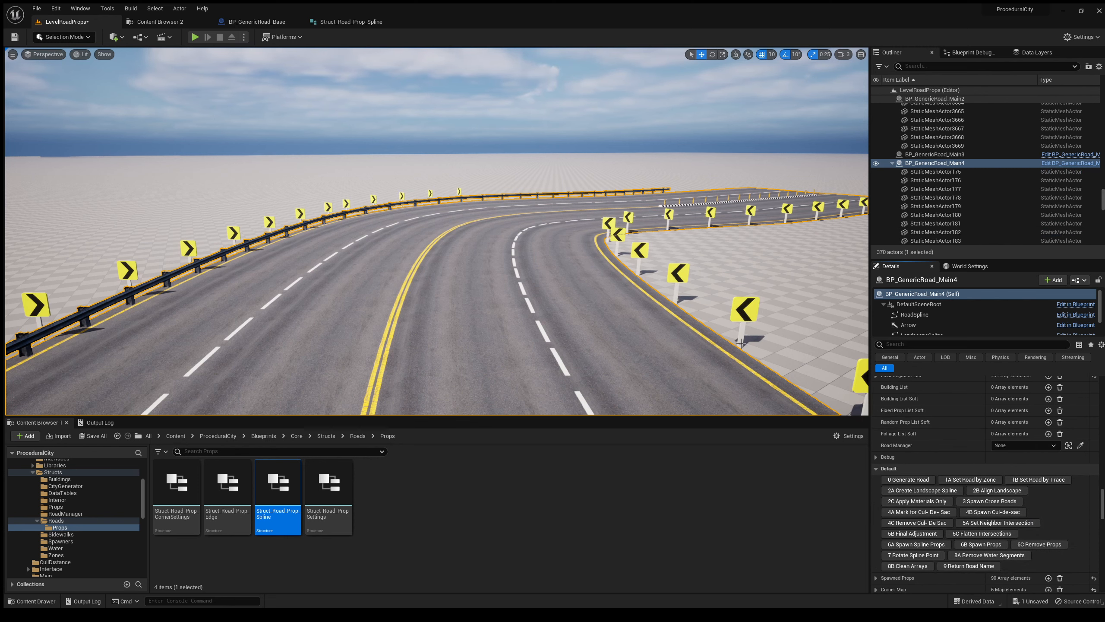
# Inspect the chevron signs on the outer and inner sides of the curve from several positions
pyautogui.moveTo(151, 170); pyautogui.dragTo(151, 124, button='right')
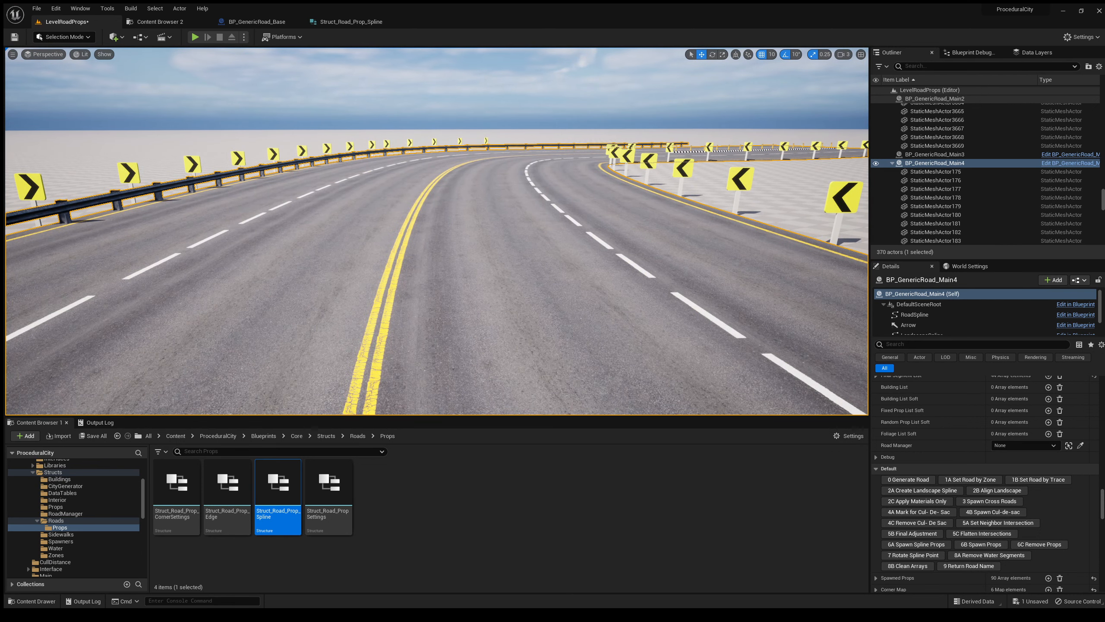
pyautogui.moveTo(420, 160); pyautogui.dragTo(611, 199, button='right')
pyautogui.press('e')
pyautogui.press('w')
pyautogui.press('s')
pyautogui.press('e')
pyautogui.press('a')
pyautogui.press('q')
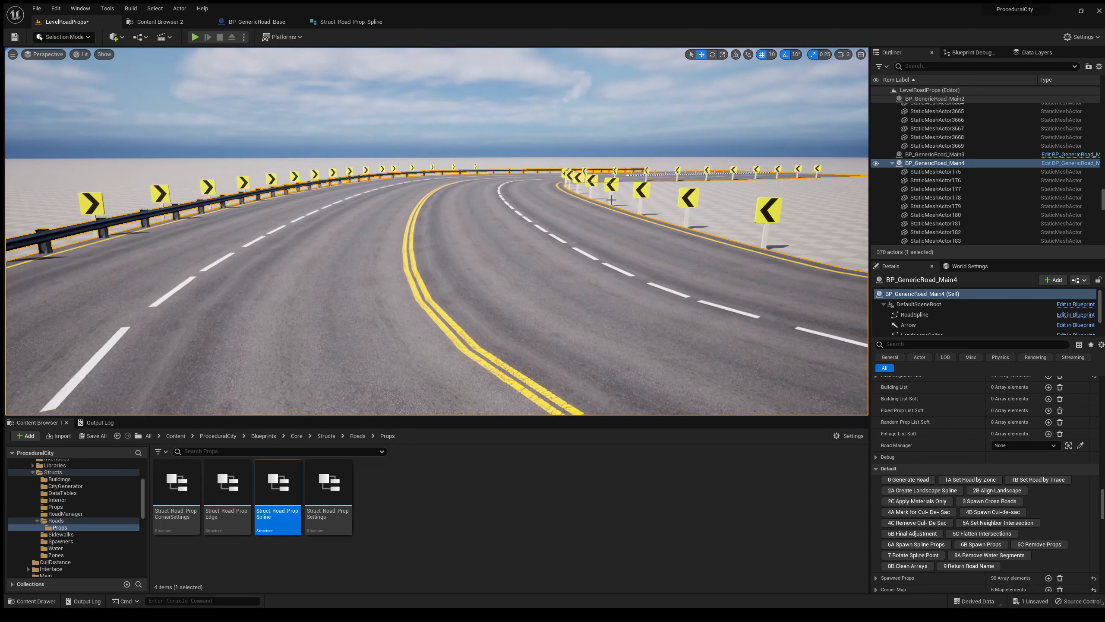
# Remove the road's spawned props and disable Spawn on Inner Curve for the SM_CurveSign edge prop
pyautogui.click(1042, 543)
pyautogui.scroll(3, 975, 437)
pyautogui.scroll(10, 975, 437)
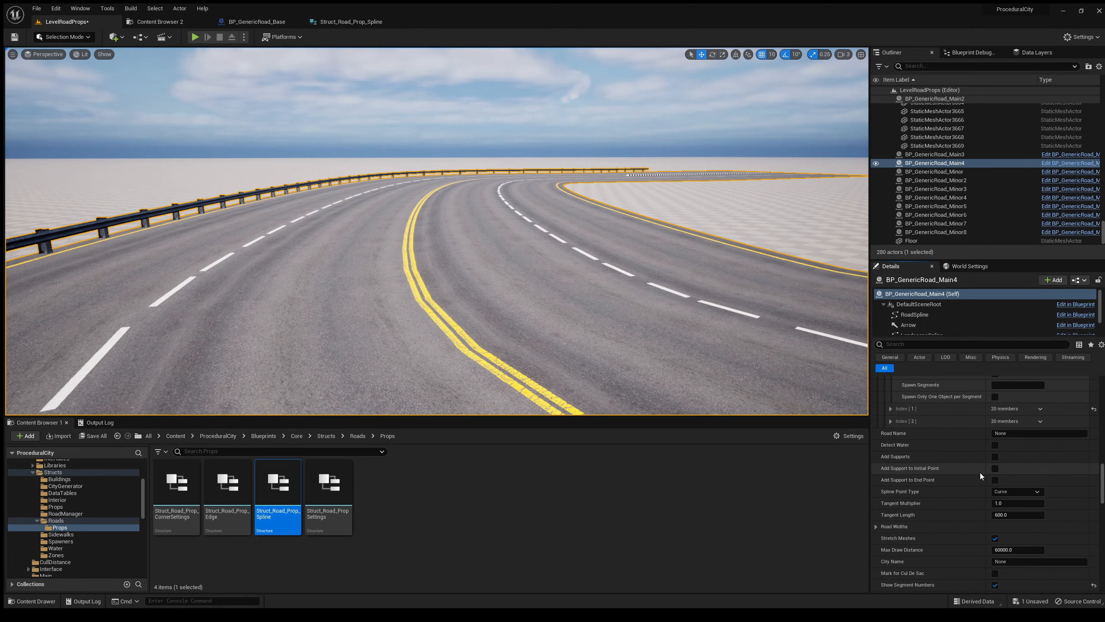
pyautogui.scroll(1, 969, 465)
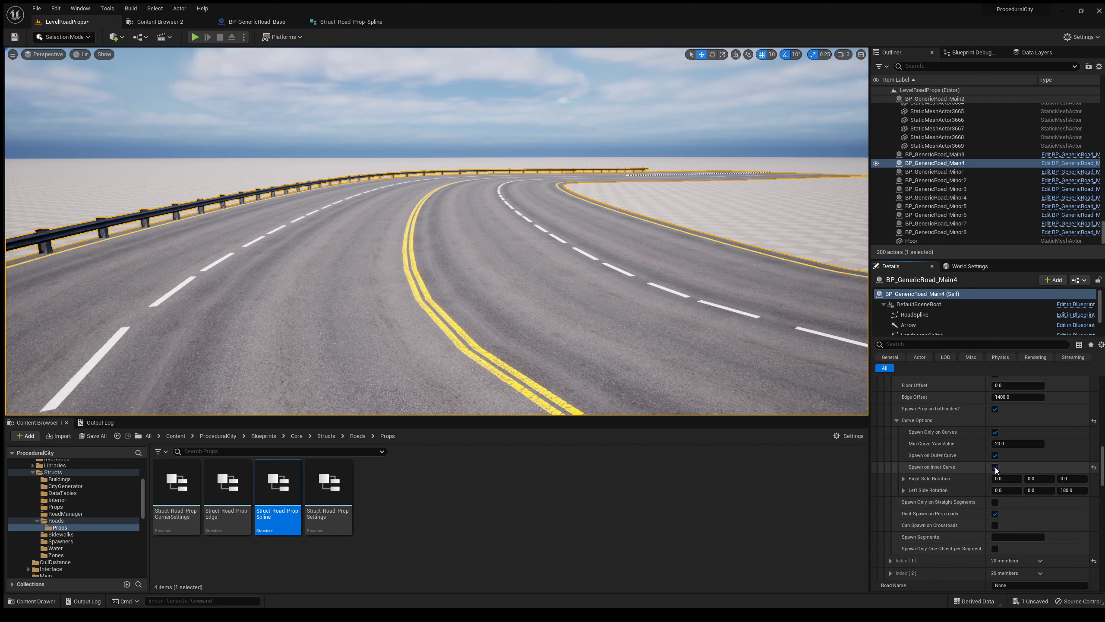
# Run the road's 6B Spawn Props function again, then deselect the road and inspect the signs around the curve
pyautogui.scroll(-2, 1020, 478)
pyautogui.scroll(-8, 1021, 478)
pyautogui.click(978, 507)
pyautogui.moveTo(159, 224); pyautogui.dragTo(233, 202, button='right')
pyautogui.press('Escape')
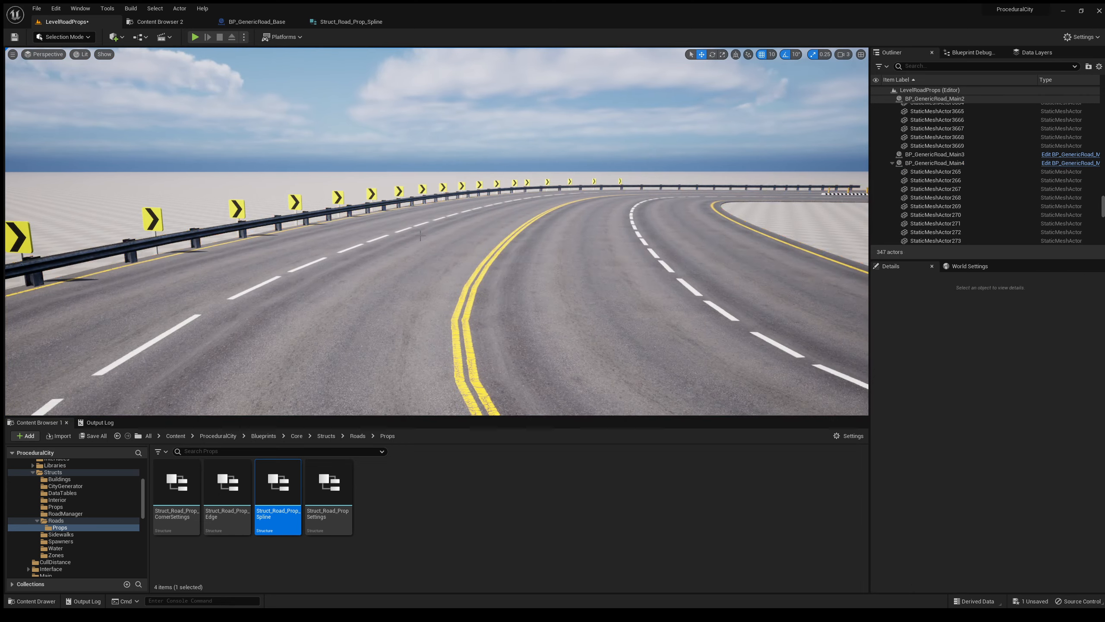
pyautogui.moveTo(135, 216); pyautogui.dragTo(148, 235, button='right')
pyautogui.moveTo(436, 231); pyautogui.dragTo(705, 163, button='right')
pyautogui.moveTo(532, 235); pyautogui.dragTo(532, 235, button='right')
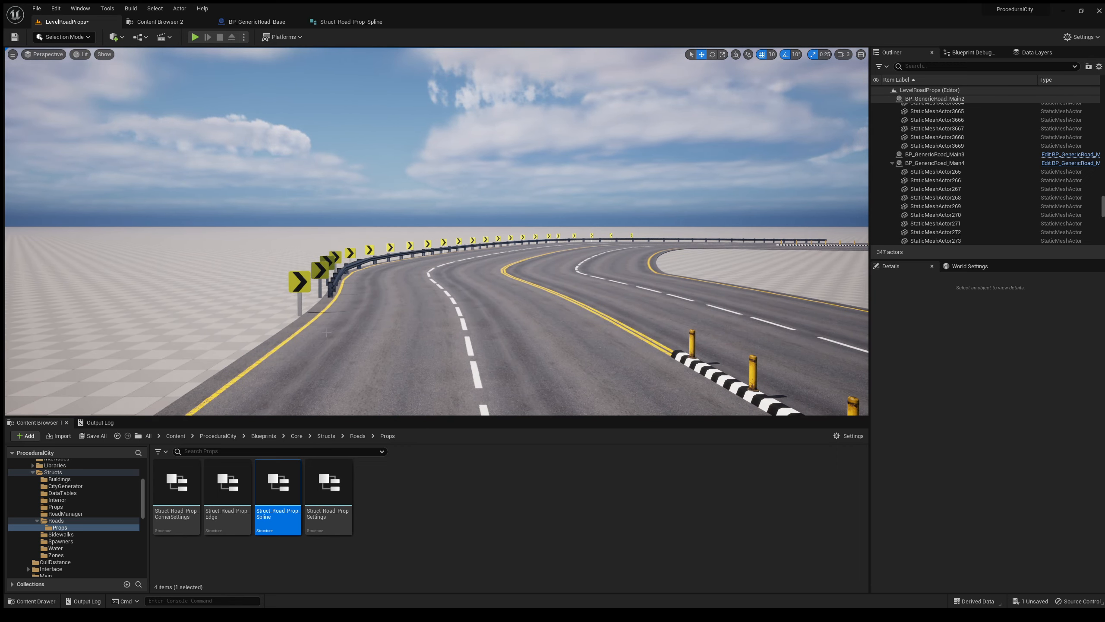
pyautogui.moveTo(327, 332); pyautogui.dragTo(353, 346, button='right')
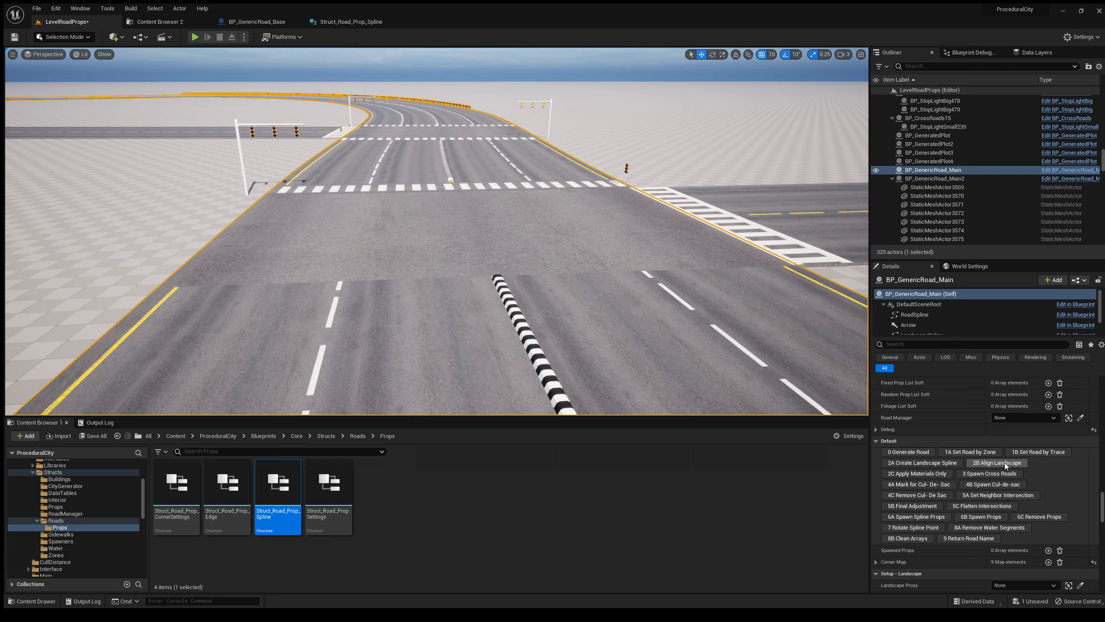
# On BP_GenericRoad_Main, collapse the first edge prop and disable Dont Spawn on Perp roads for the third spline prop, SM_Road_Divider
pyautogui.moveTo(436, 231); pyautogui.dragTo(413, 228, button='right')
pyautogui.moveTo(405, 153); pyautogui.dragTo(407, 175, button='right')
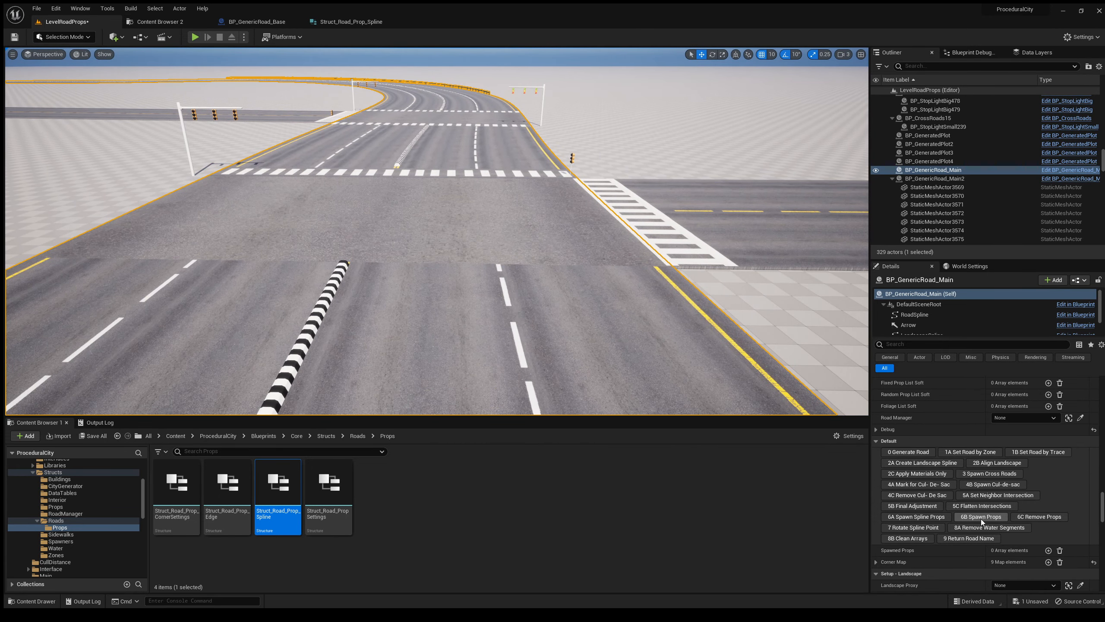
pyautogui.scroll(5, 992, 518)
pyautogui.scroll(10, 991, 519)
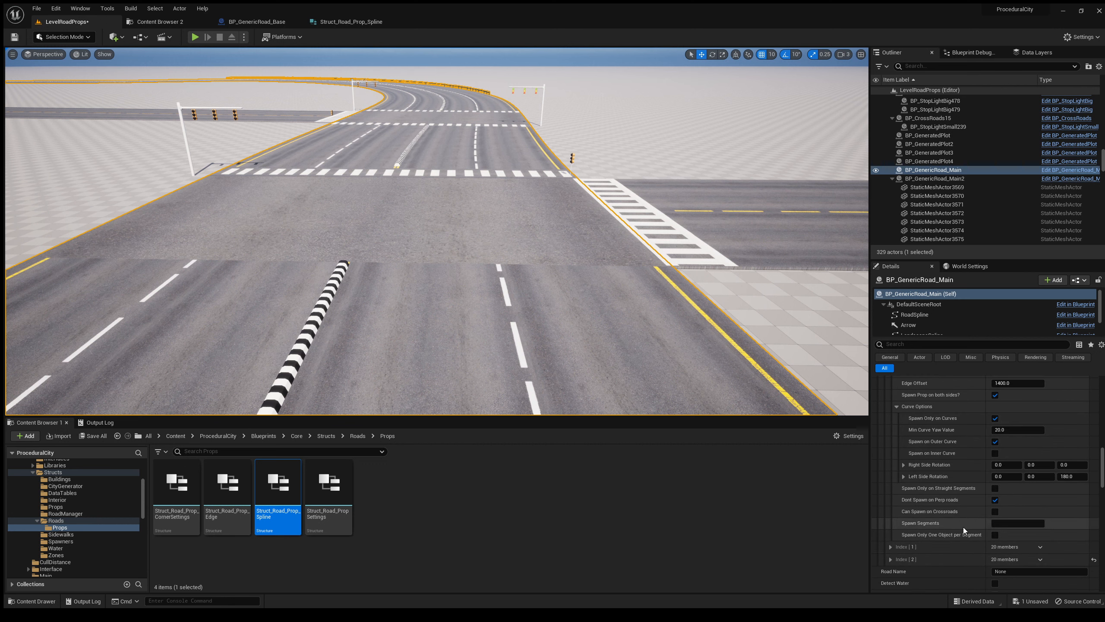
pyautogui.scroll(4, 965, 516)
pyautogui.scroll(5, 965, 527)
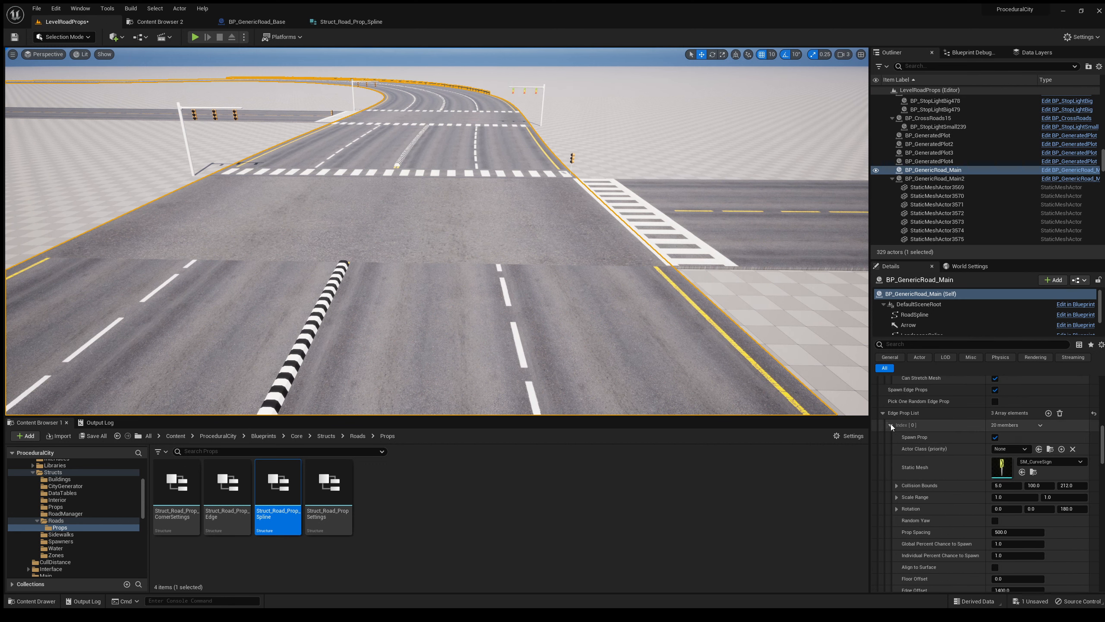
pyautogui.scroll(10, 924, 487)
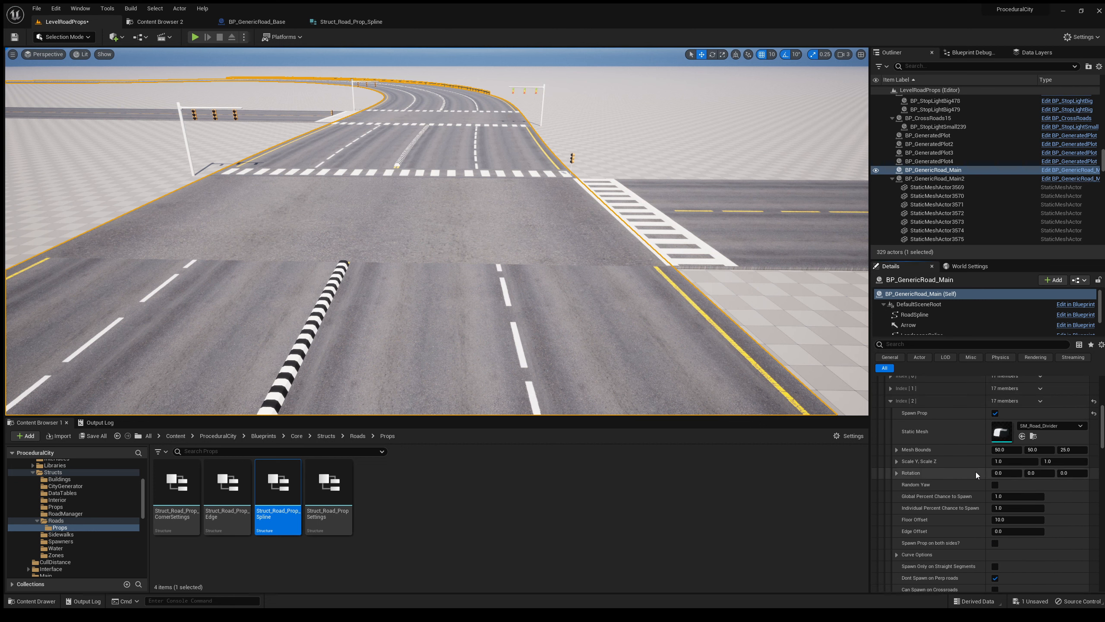
pyautogui.scroll(-9, 1001, 436)
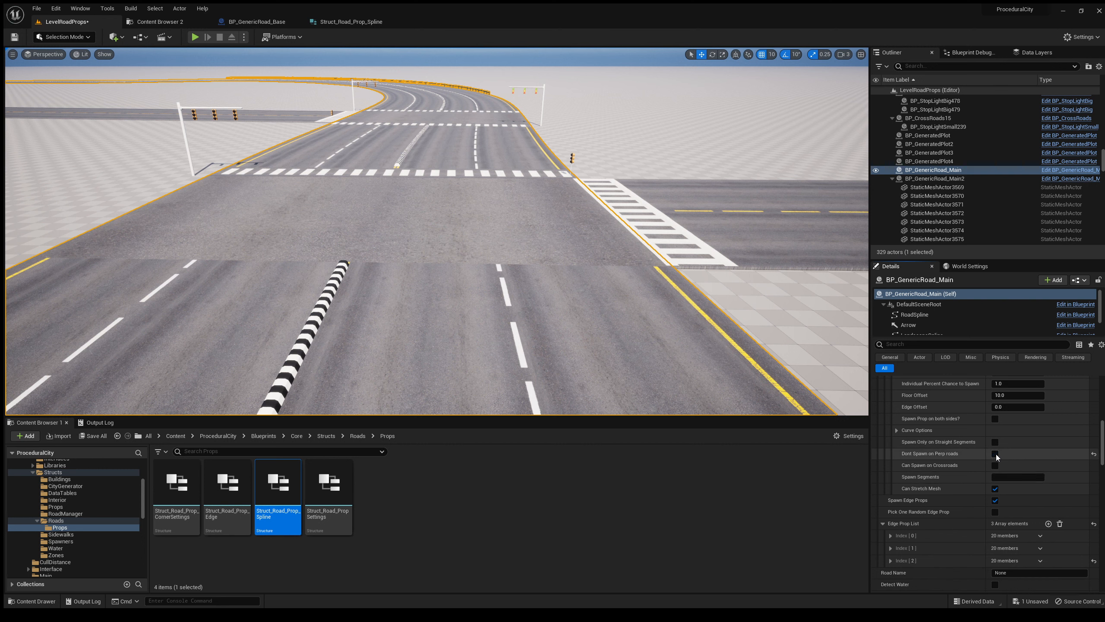
# Switch Spawn Prop off and back on for the SM_Road_Divider spline prop
pyautogui.scroll(4, 974, 439)
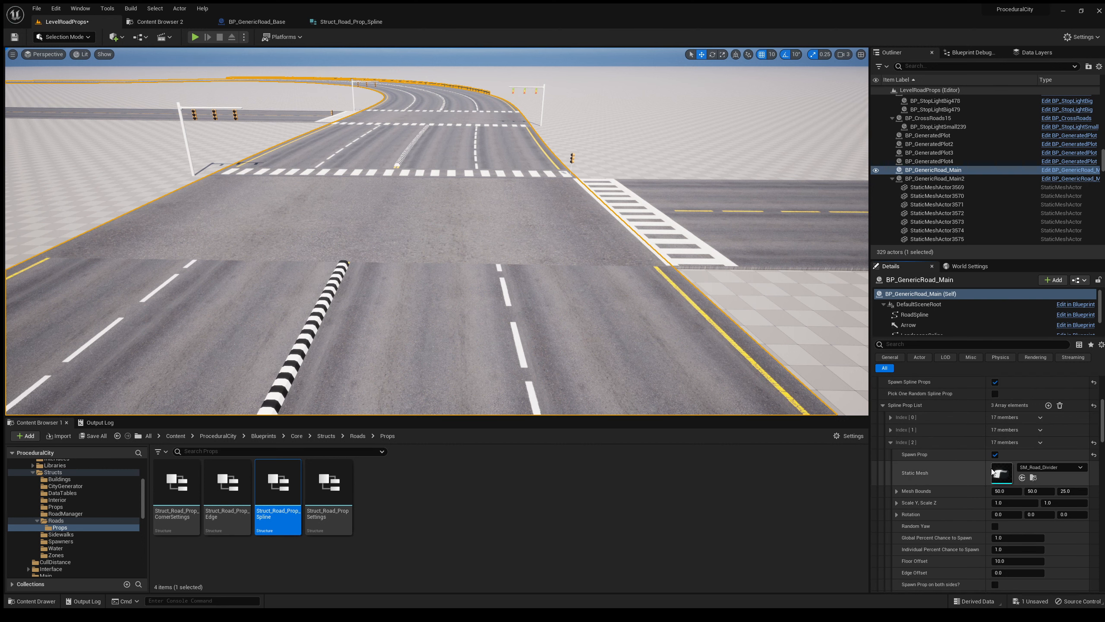
pyautogui.click(995, 455)
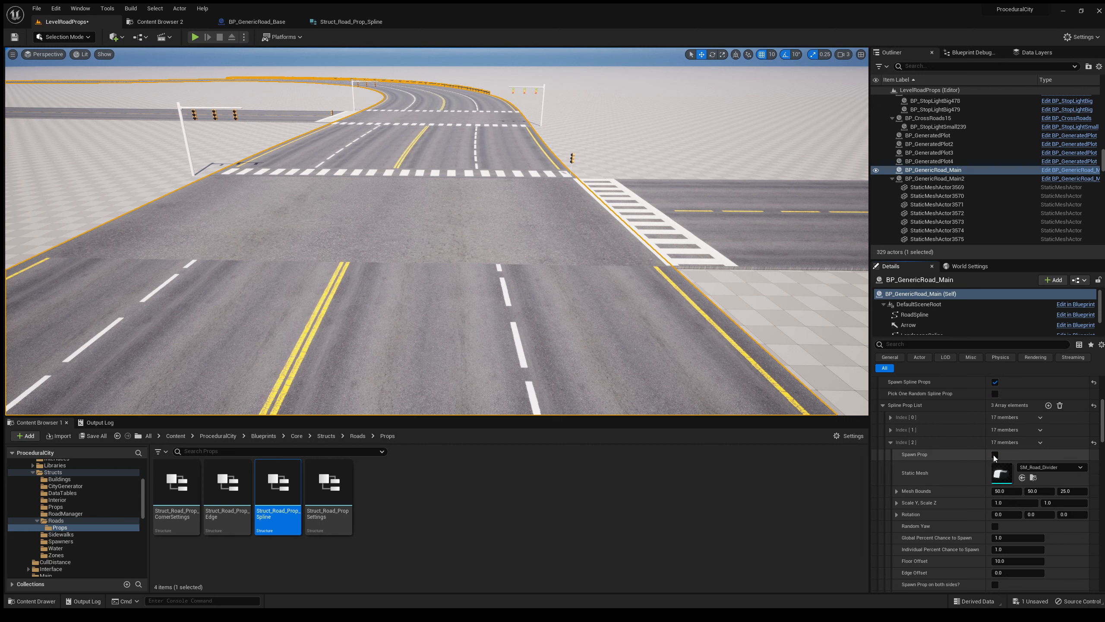
pyautogui.click(995, 455)
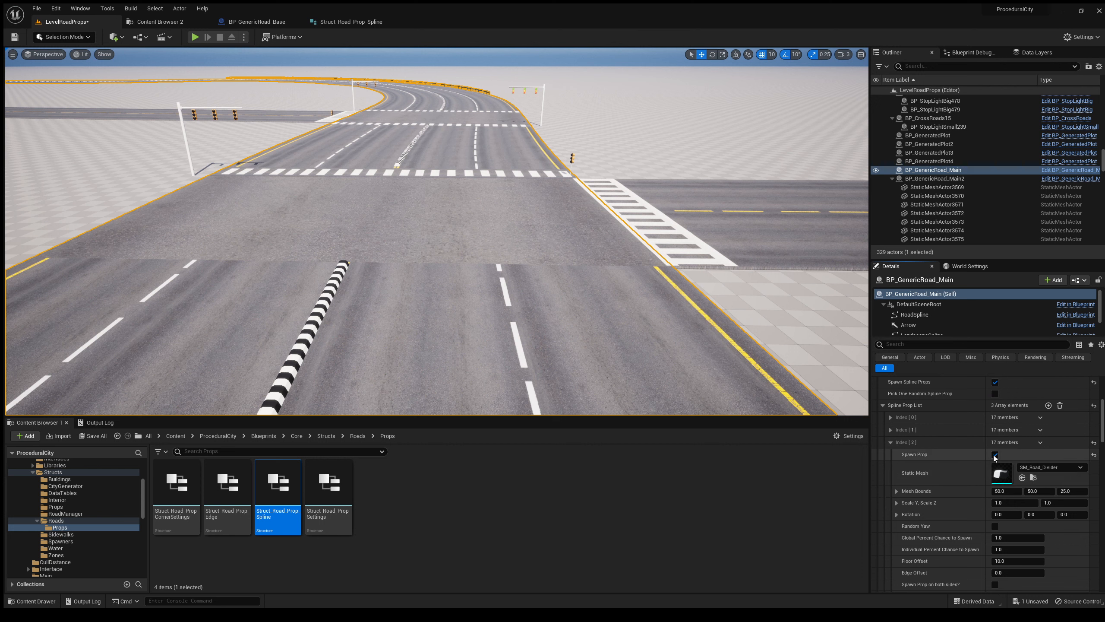
# Enable Can Spawn on Crossroads for SM_Road_Divider and select the crossroads the divider crosses
pyautogui.scroll(-4, 976, 529)
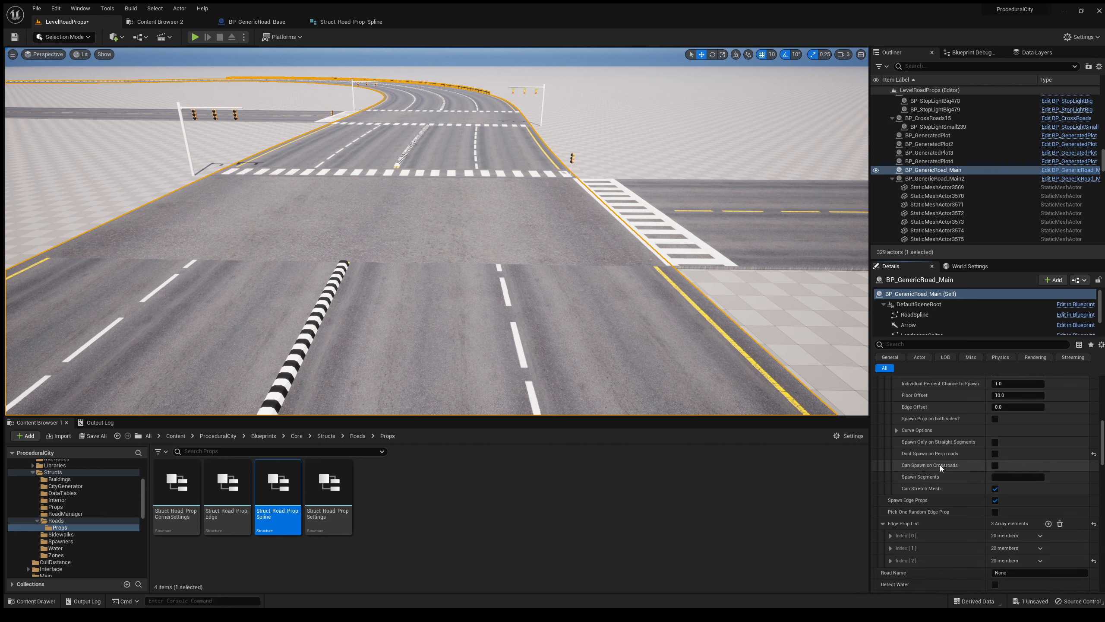
pyautogui.click(995, 465)
pyautogui.moveTo(437, 231); pyautogui.dragTo(376, 256, button='right')
pyautogui.click(376, 256)
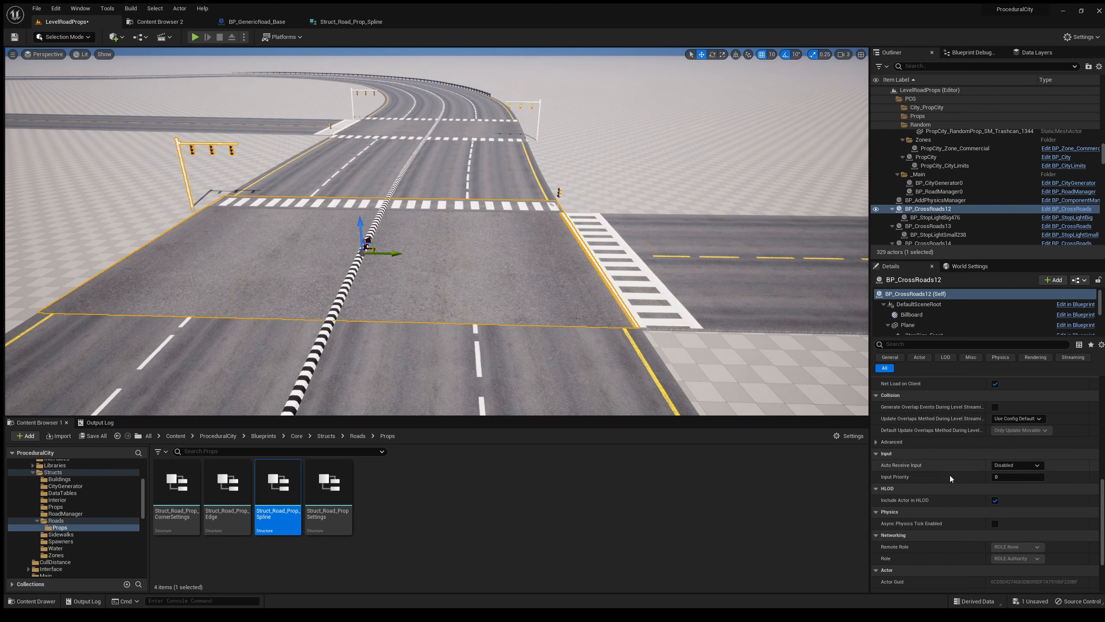
# Reselect BP_GenericRoad_Main, disable the divider's Can Spawn on Crossroads and re-enable Dont Spawn on Perp roads
pyautogui.click(714, 334)
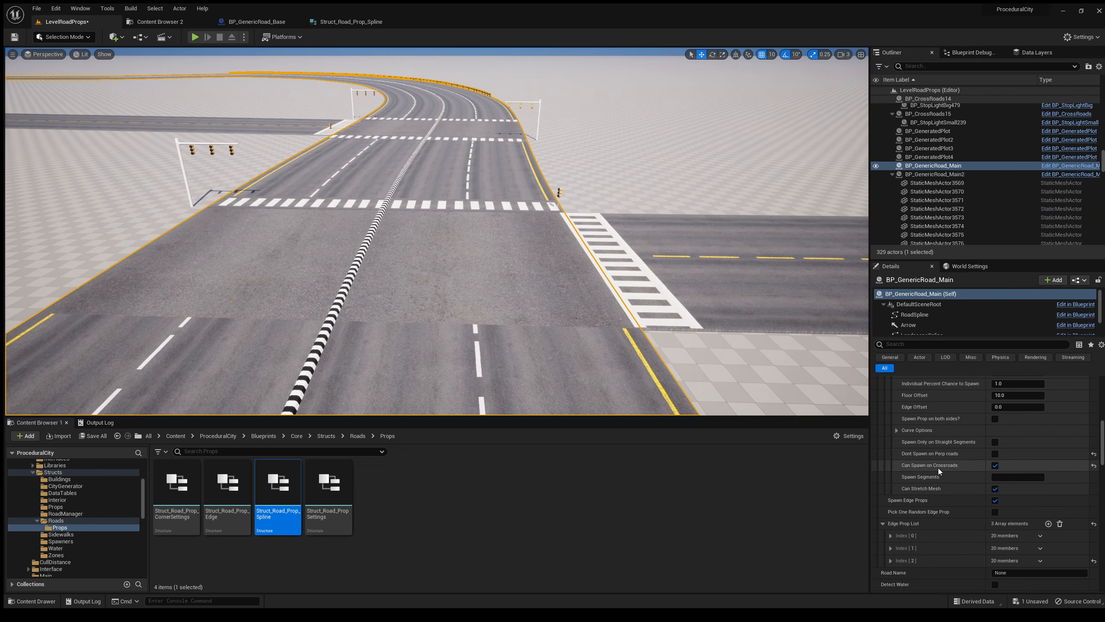
pyautogui.click(995, 466)
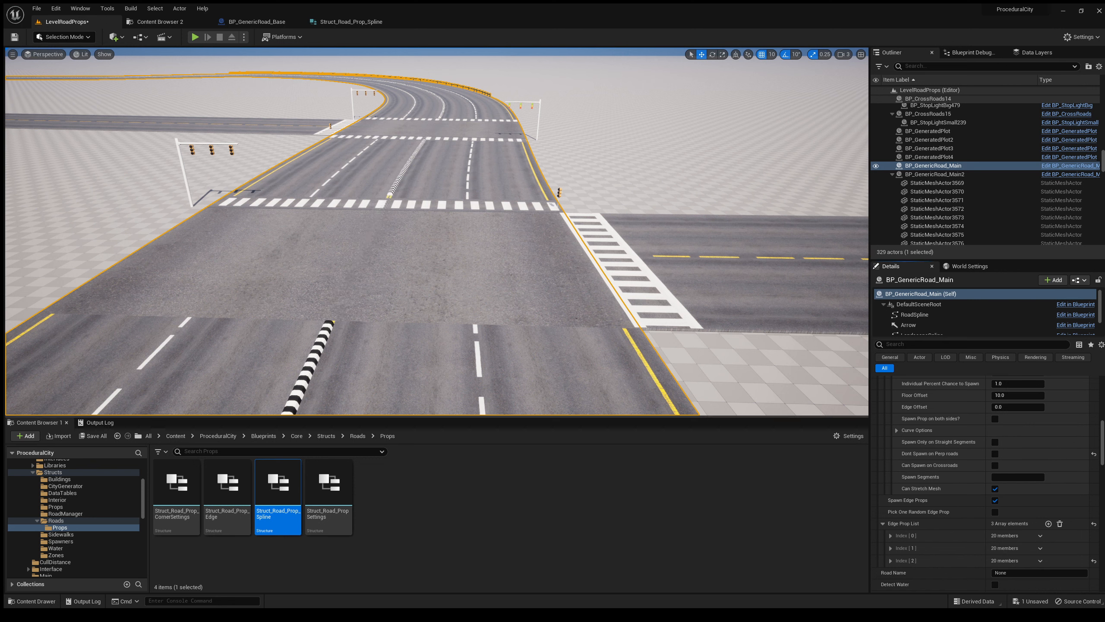
pyautogui.moveTo(437, 230); pyautogui.dragTo(436, 261, button='right')
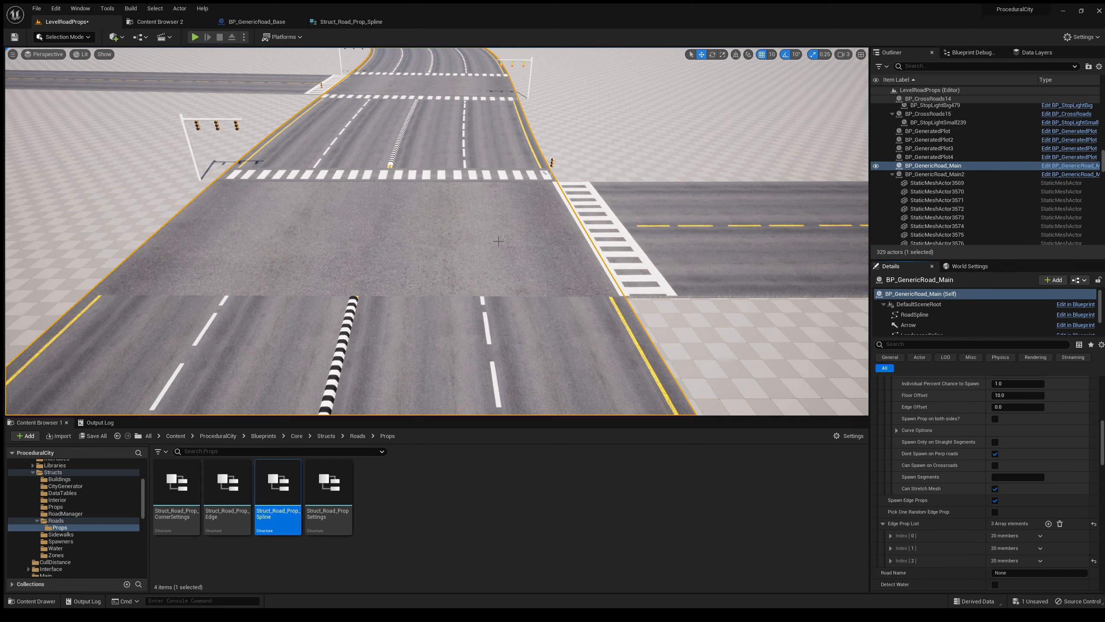
# Inspect the road divider on both sides of the crossroads, from the side street and along the main road
pyautogui.moveTo(498, 241); pyautogui.dragTo(324, 194, button='right')
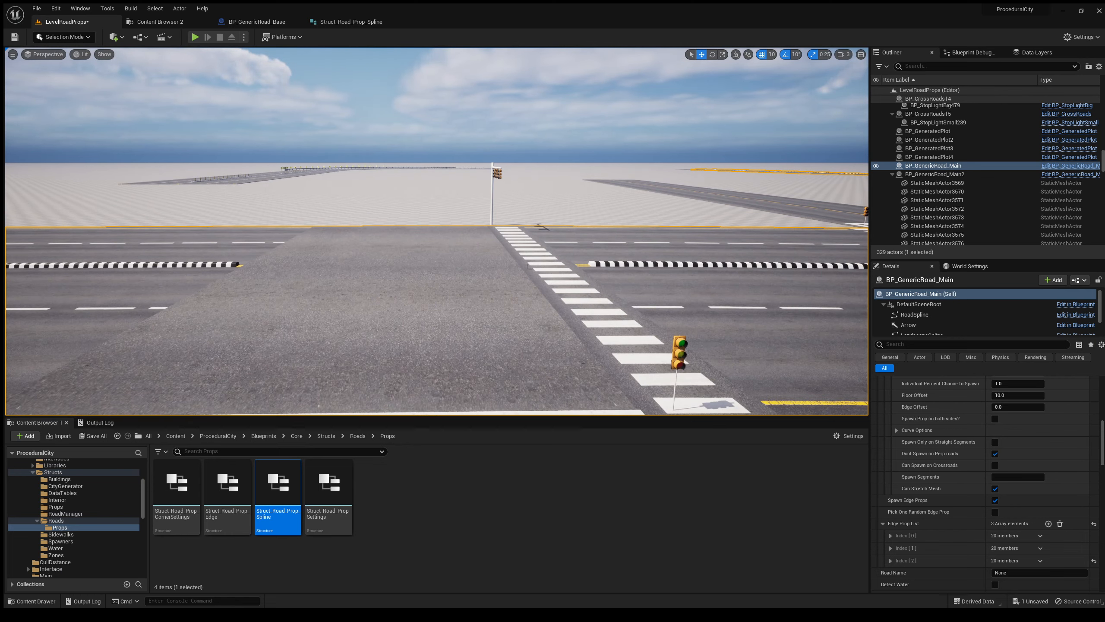
pyautogui.moveTo(483, 266); pyautogui.dragTo(657, 326, button='right')
pyautogui.press('w')
pyautogui.press('e')
pyautogui.press('w')
pyautogui.press('d')
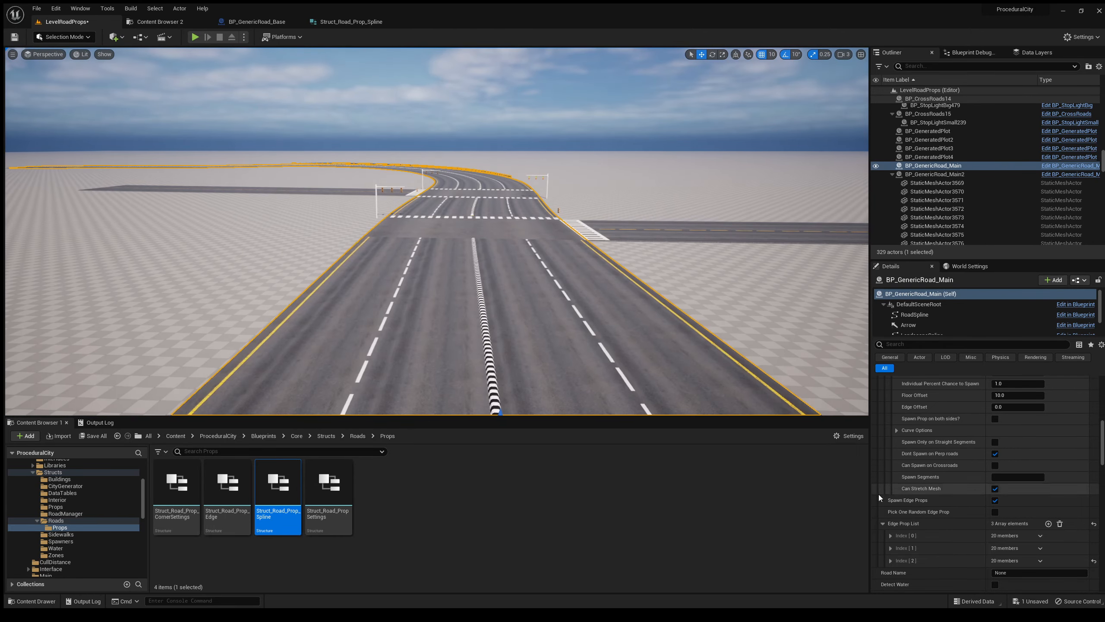
# Expand the third edge prop, SM_SpeedBump_Main, in BP_GenericRoad_Main's Edge Prop List
pyautogui.scroll(-5, 990, 472)
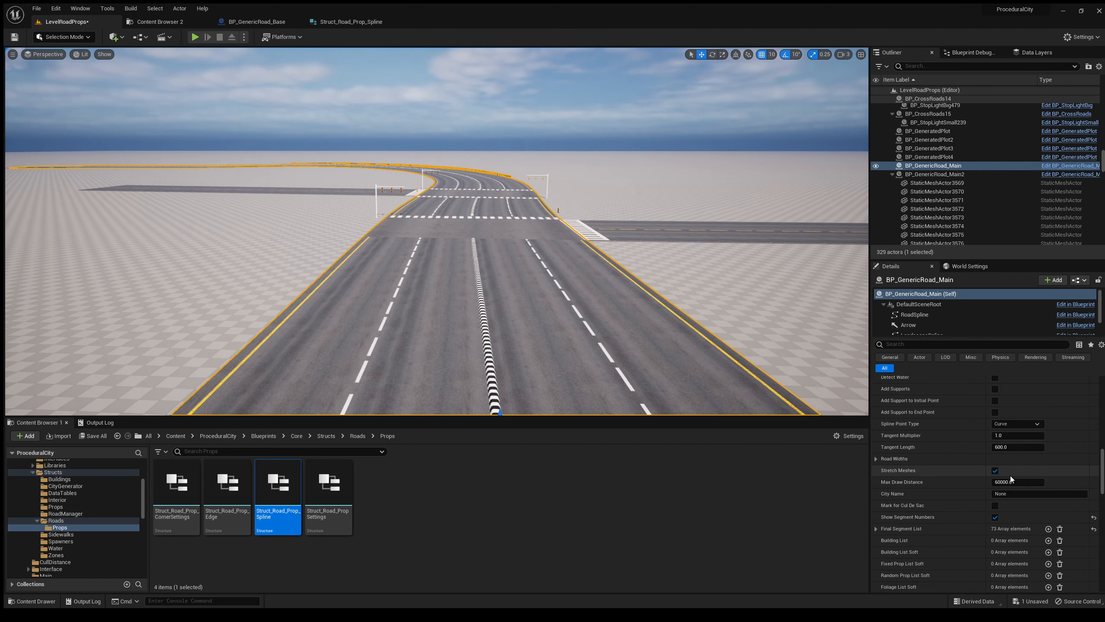
pyautogui.scroll(4, 999, 495)
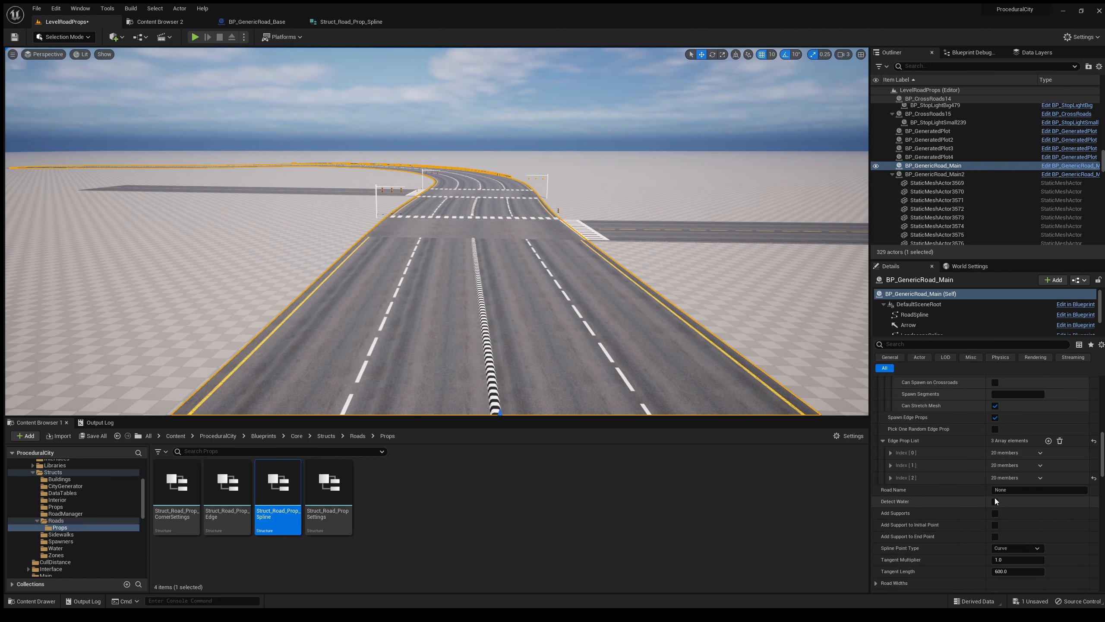
pyautogui.click(891, 477)
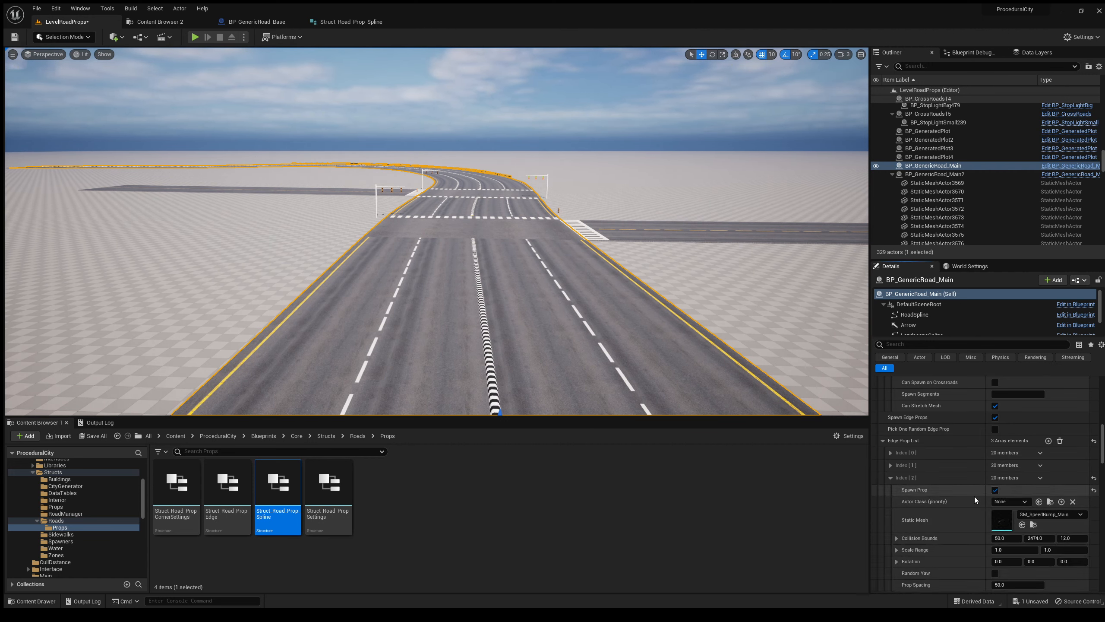
# Collapse the SM_SpeedBump_Main edge prop and run 6B Spawn Props on BP_GenericRoad_Main
pyautogui.click(892, 478)
pyautogui.scroll(-3, 953, 503)
pyautogui.scroll(-5, 954, 502)
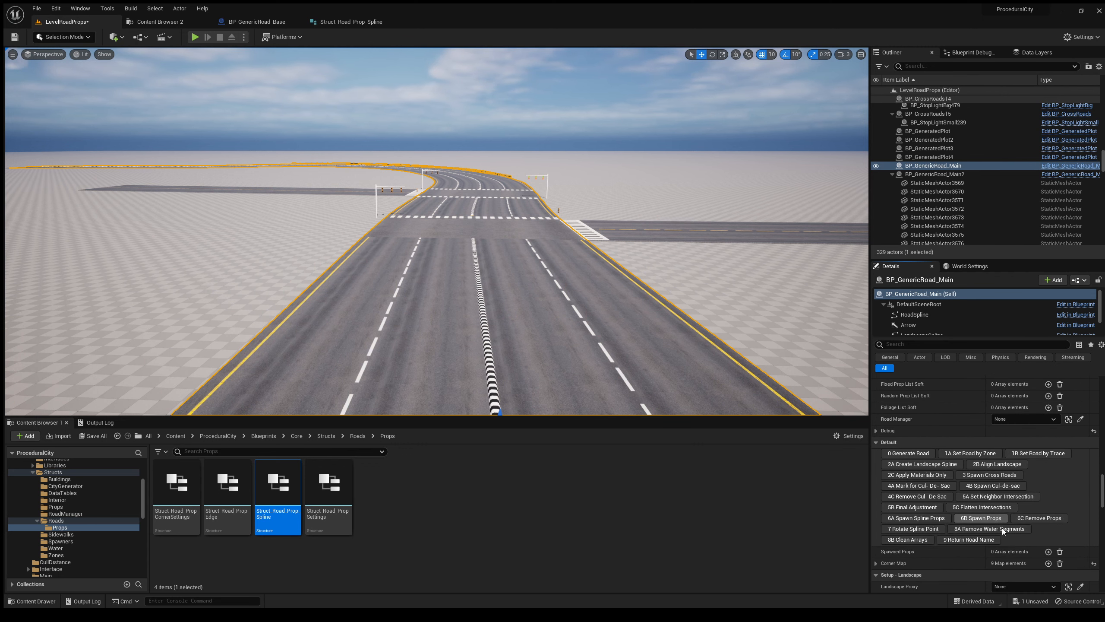
pyautogui.click(981, 518)
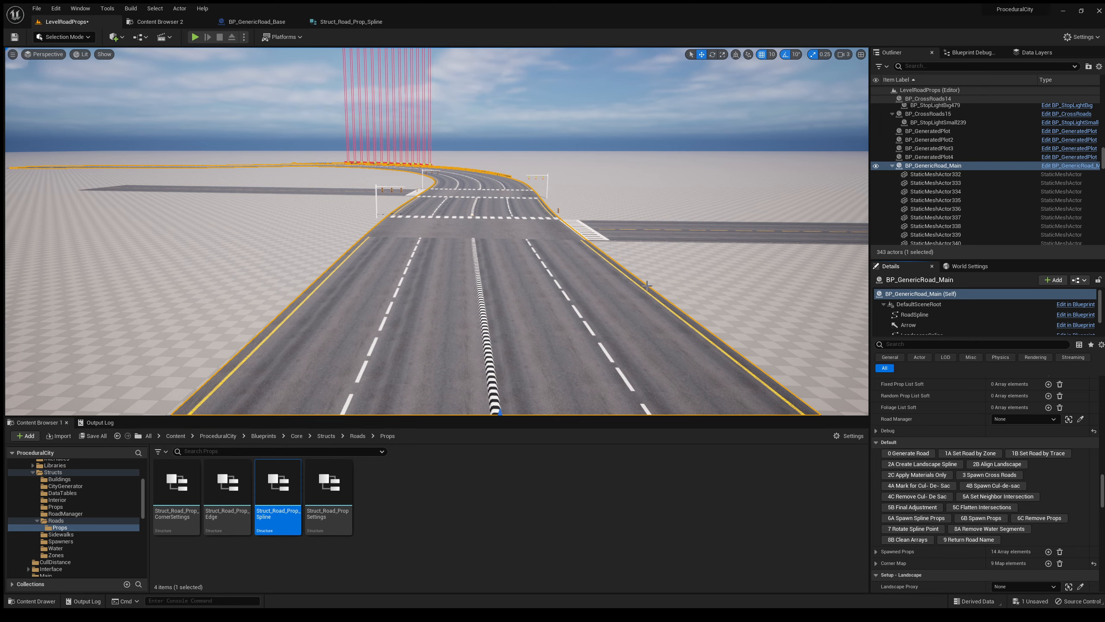
# Examine the curve signs and railing along the outer edge of the road's large bend
pyautogui.moveTo(436, 230); pyautogui.dragTo(415, 194, button='right')
pyautogui.press('w')
pyautogui.press('w')
pyautogui.press('w')
pyautogui.press('e')
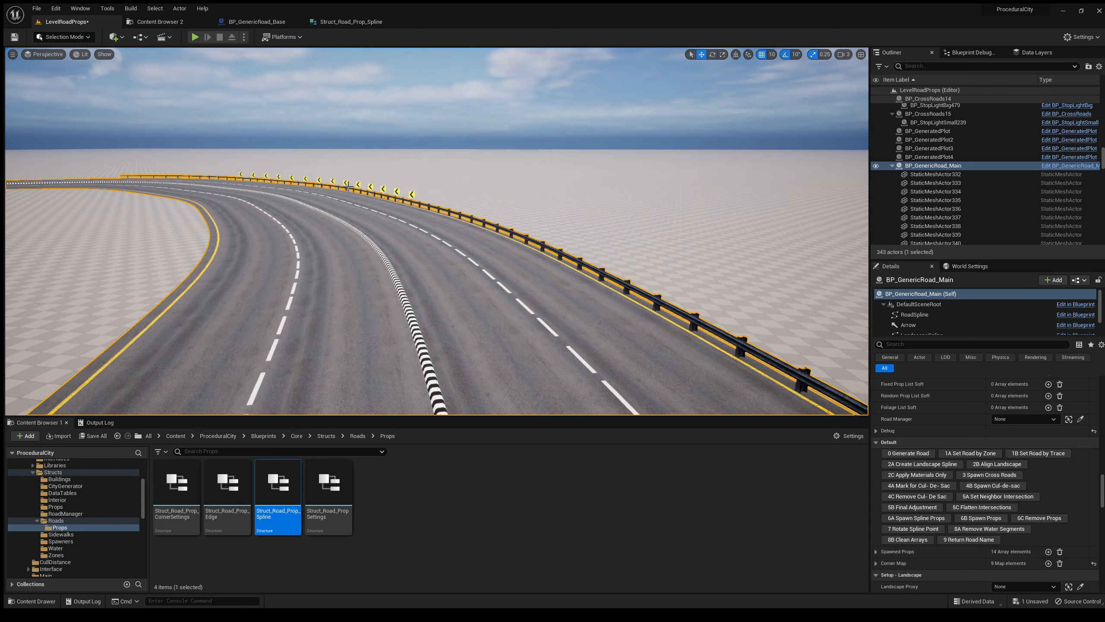
pyautogui.moveTo(510, 197)
pyautogui.mouseDown(button='right')
pyautogui.moveTo(529, 217)
pyautogui.moveTo(518, 192)
pyautogui.mouseUp(button='right')
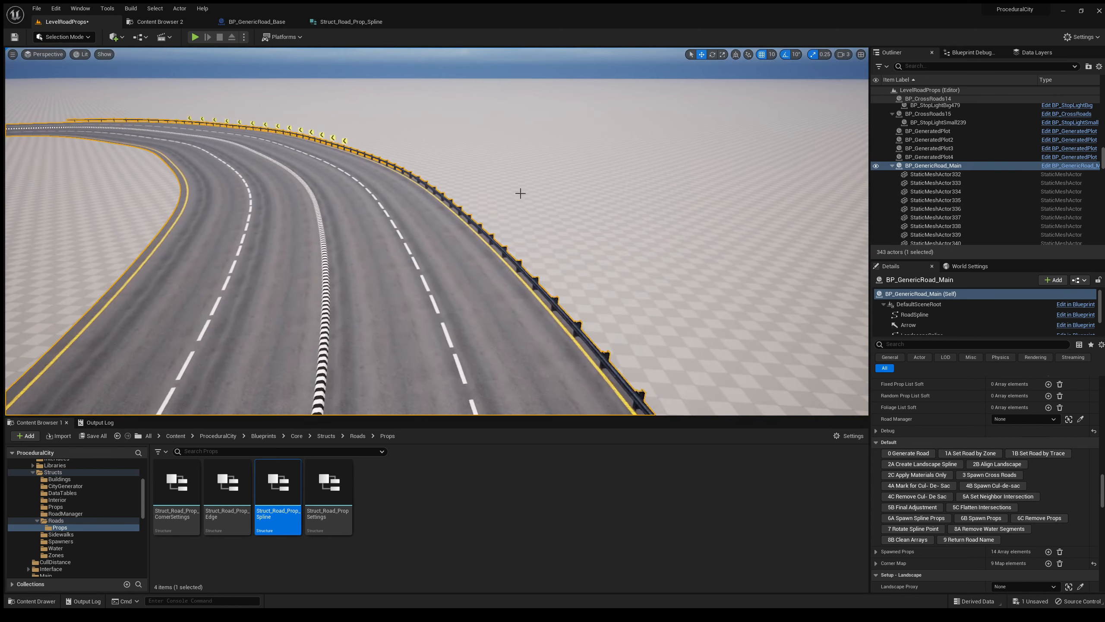
pyautogui.moveTo(429, 182); pyautogui.dragTo(438, 174, button='right')
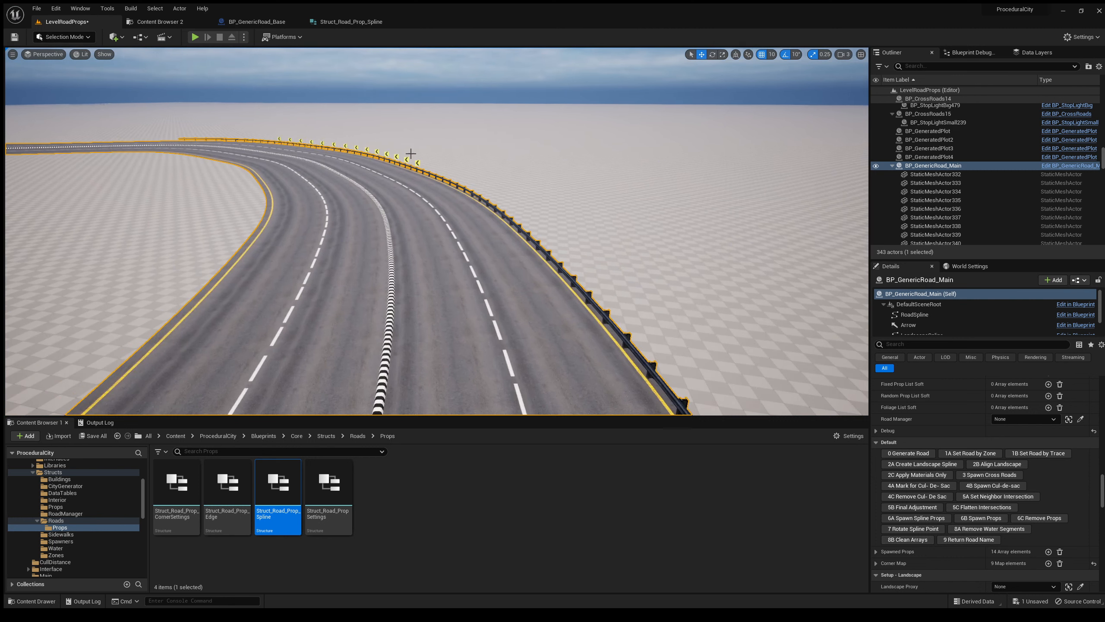
# Expand the first edge prop, SM_CurveSign, and open its Curve Options to review the curve spawning settings
pyautogui.scroll(-5, 950, 508)
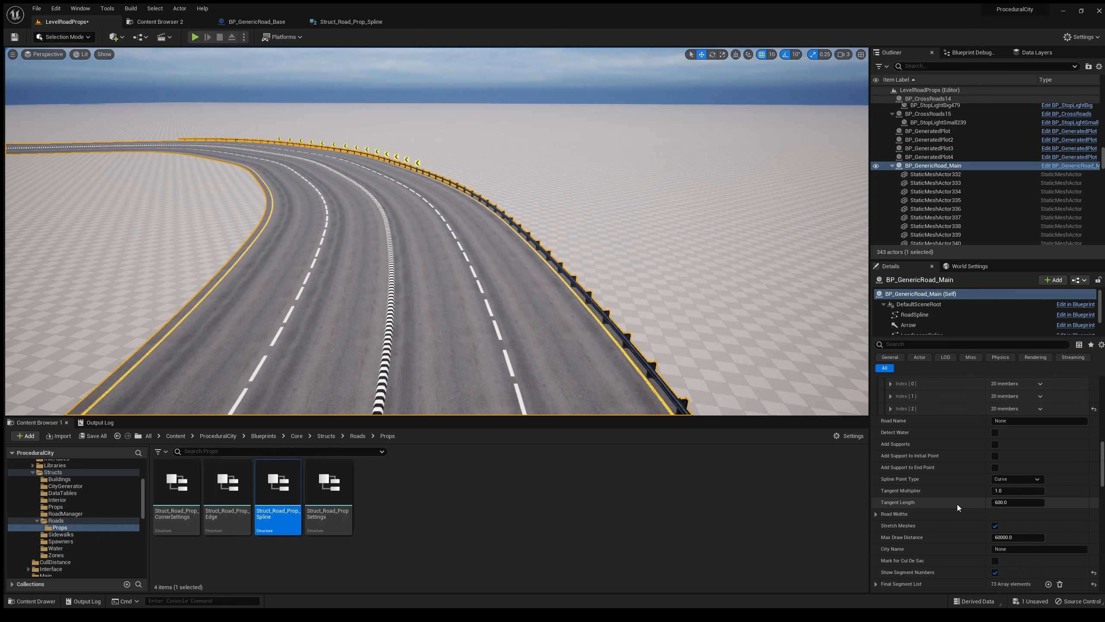
pyautogui.scroll(2, 957, 504)
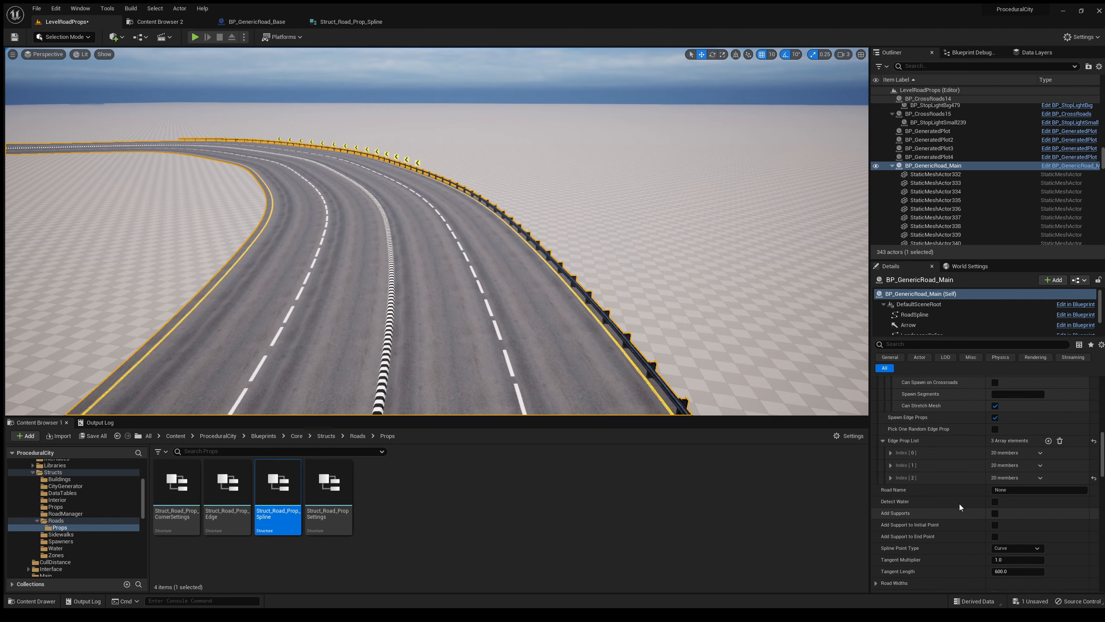
pyautogui.click(890, 453)
pyautogui.scroll(-2, 905, 468)
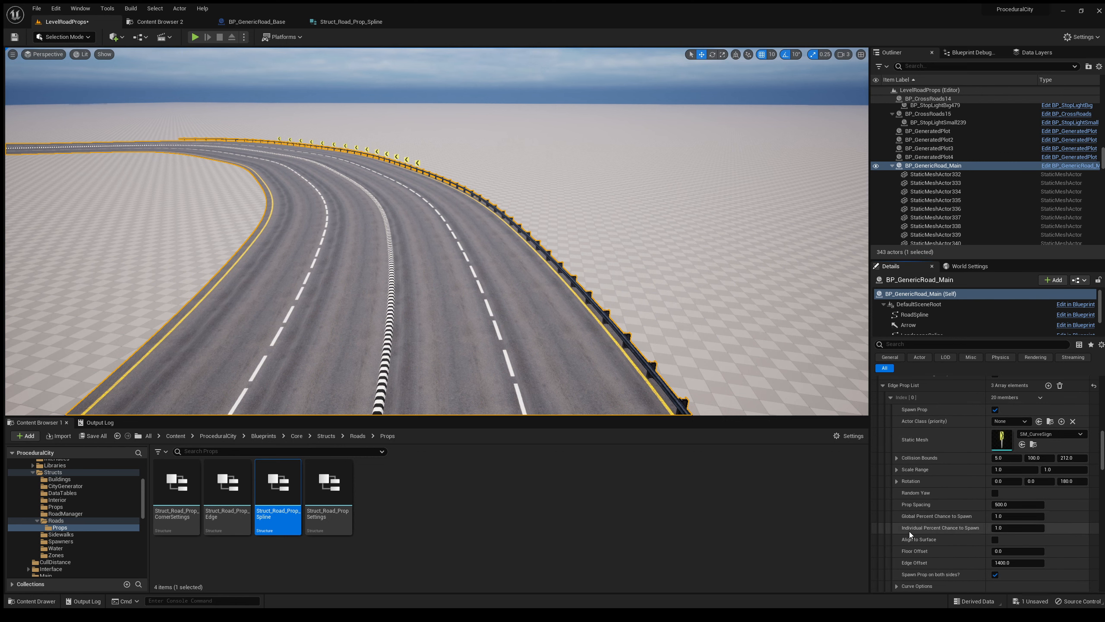
pyautogui.scroll(-2, 909, 531)
pyautogui.click(897, 544)
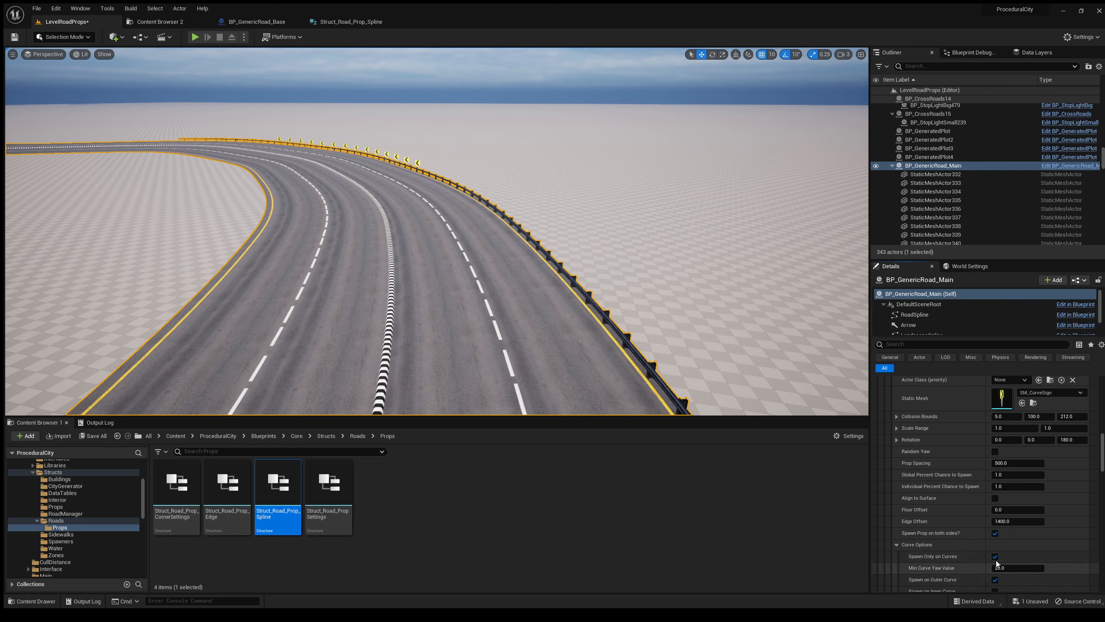
# Expand the second spline prop, SM_Railing_R, review its Curve Options and collapse them
pyautogui.scroll(-12, 982, 518)
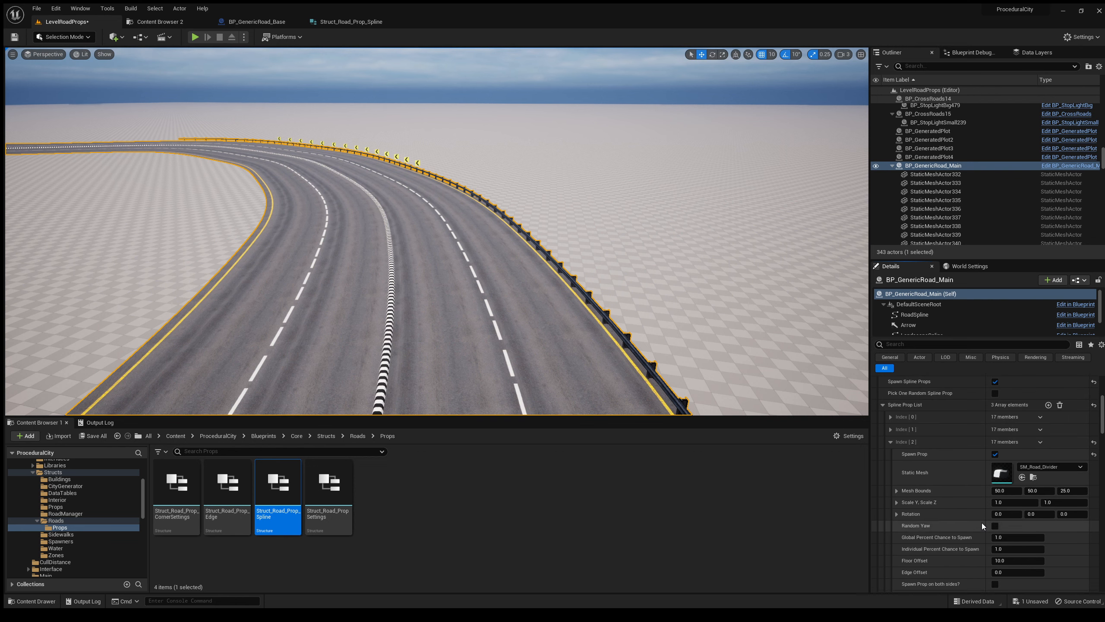
pyautogui.scroll(2, 982, 523)
pyautogui.click(891, 458)
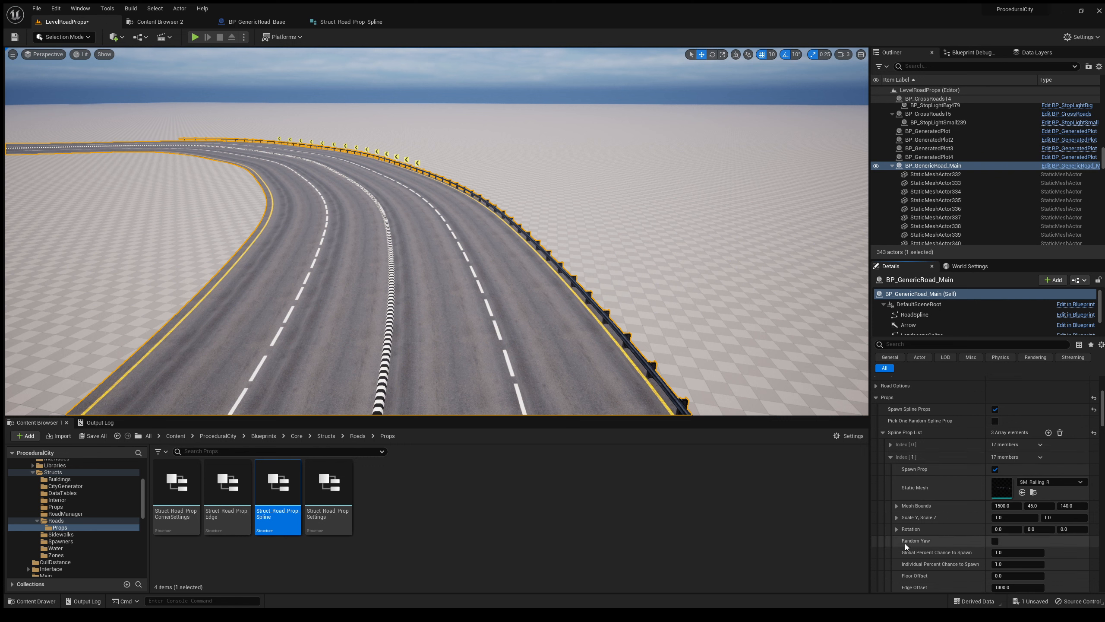
pyautogui.scroll(-5, 905, 543)
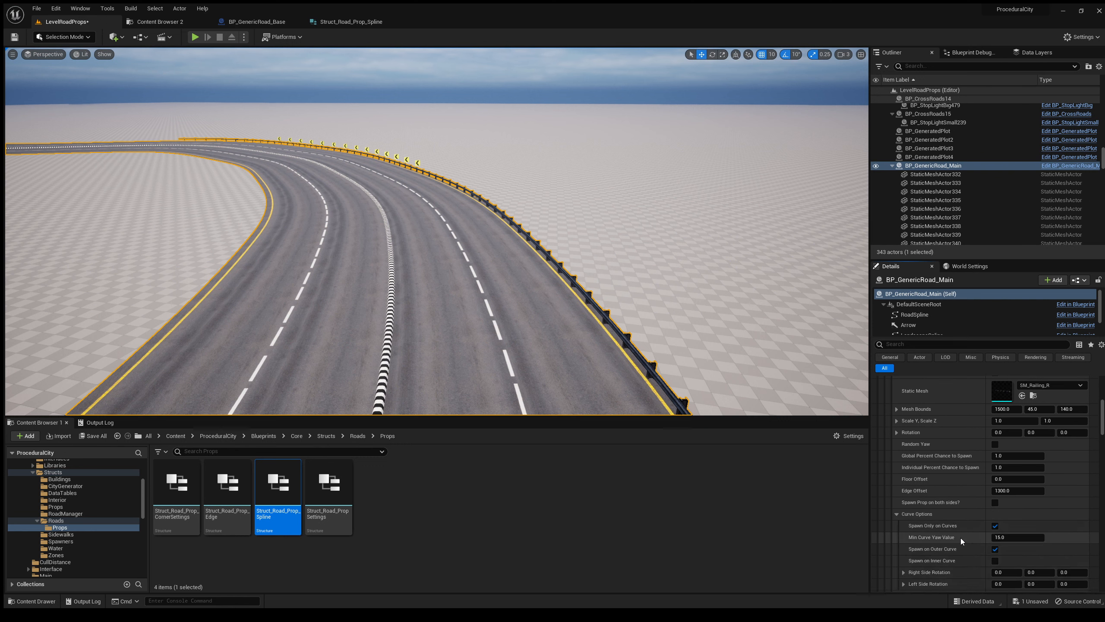
pyautogui.click(895, 513)
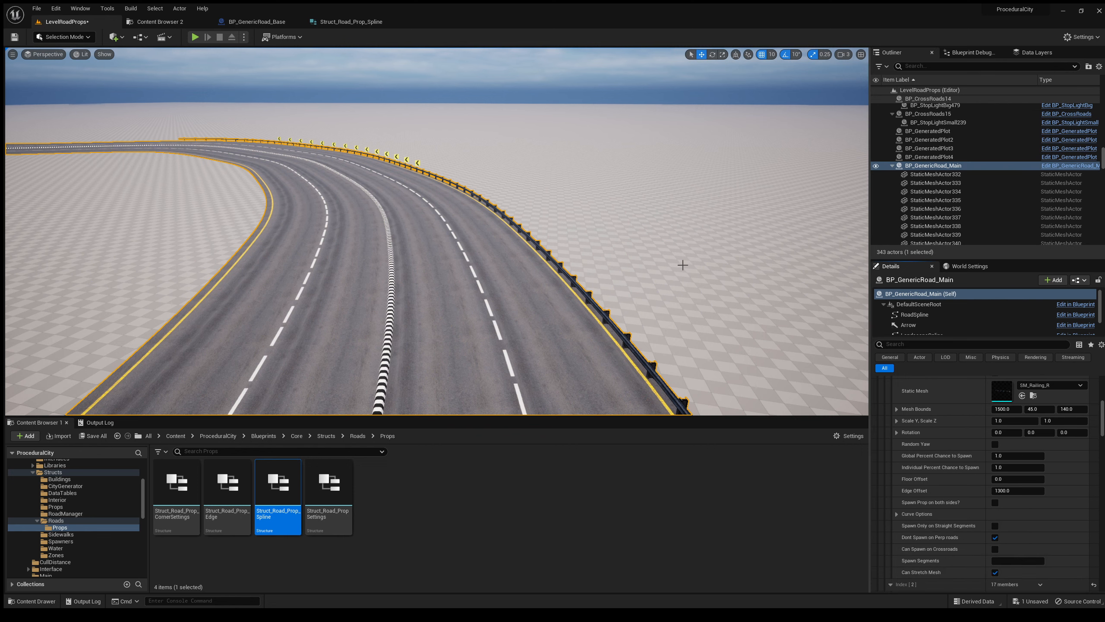
# Disable Spawn Spline Props for BP_GenericRoad_Main
pyautogui.moveTo(683, 265); pyautogui.dragTo(689, 208, button='right')
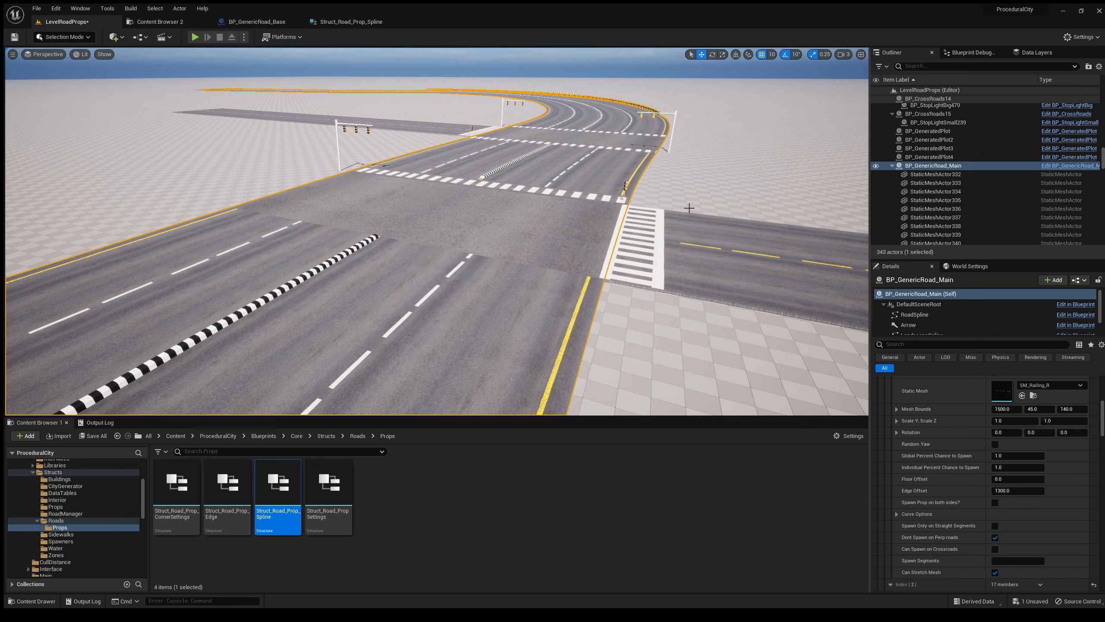
pyautogui.scroll(5, 983, 451)
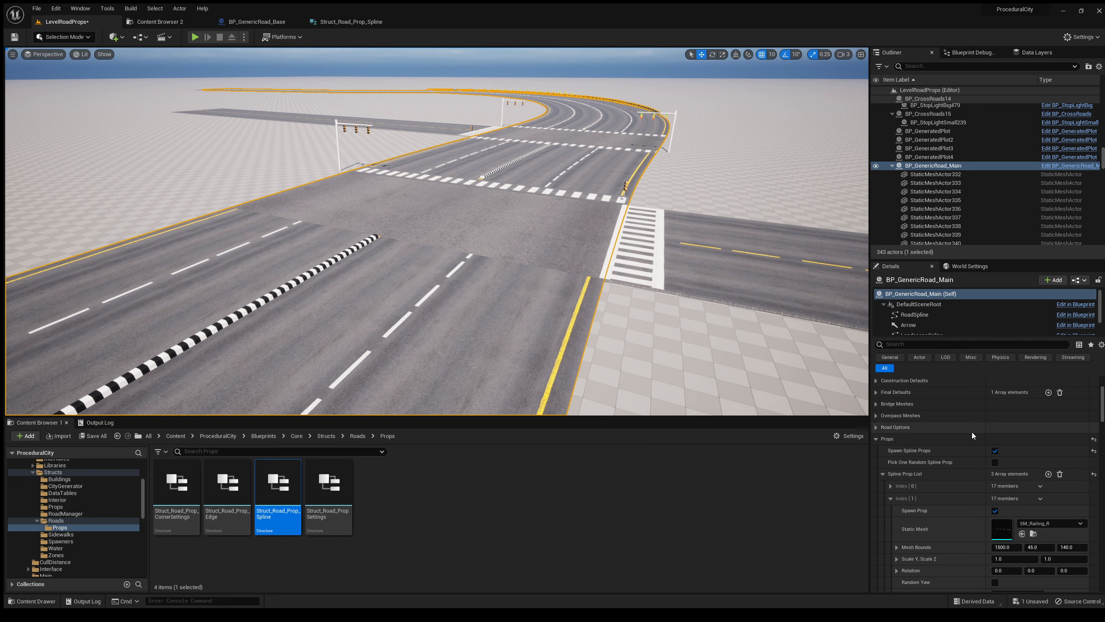
pyautogui.click(995, 451)
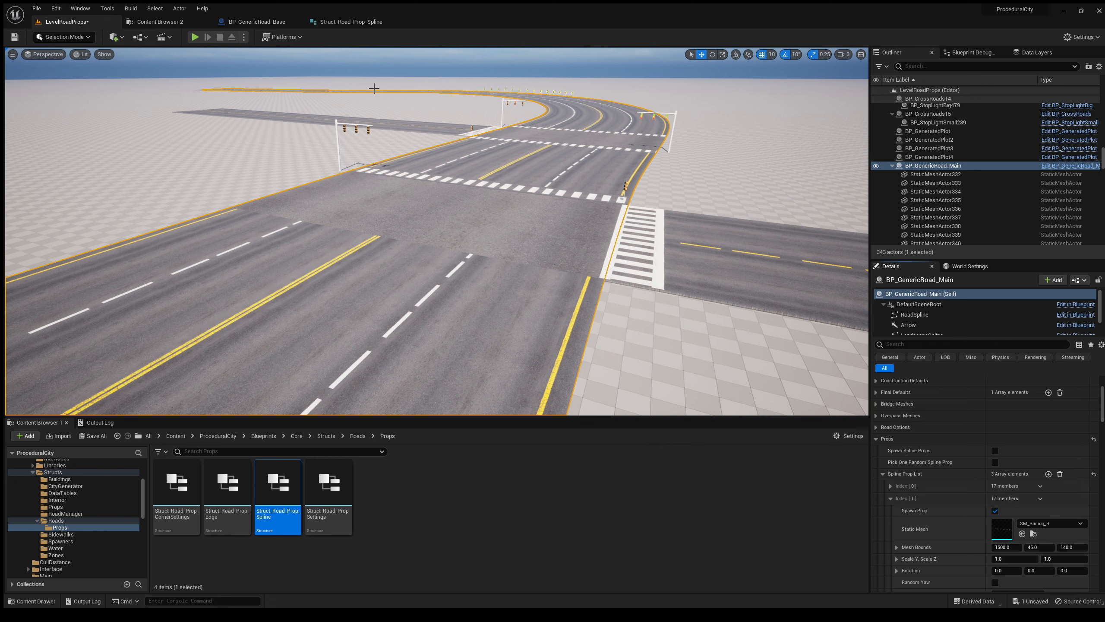
# Clear the spawned edge props from BP_GenericRoad_Main with 6C Remove Props
pyautogui.scroll(-10, 1004, 482)
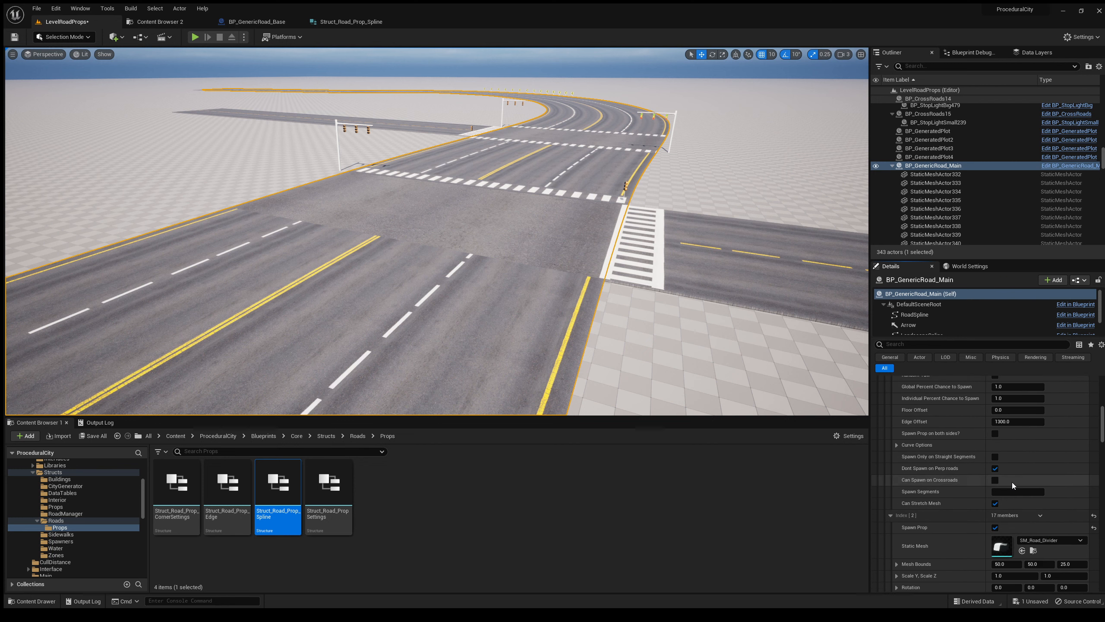
pyautogui.scroll(-15, 1018, 479)
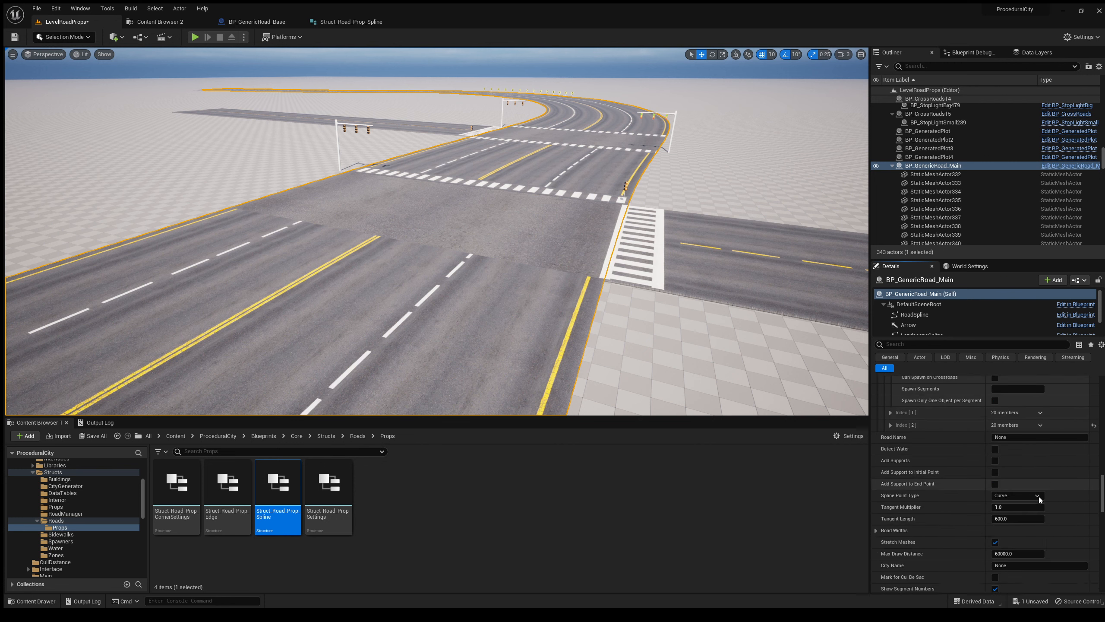
pyautogui.scroll(-5, 1062, 529)
pyautogui.click(1047, 521)
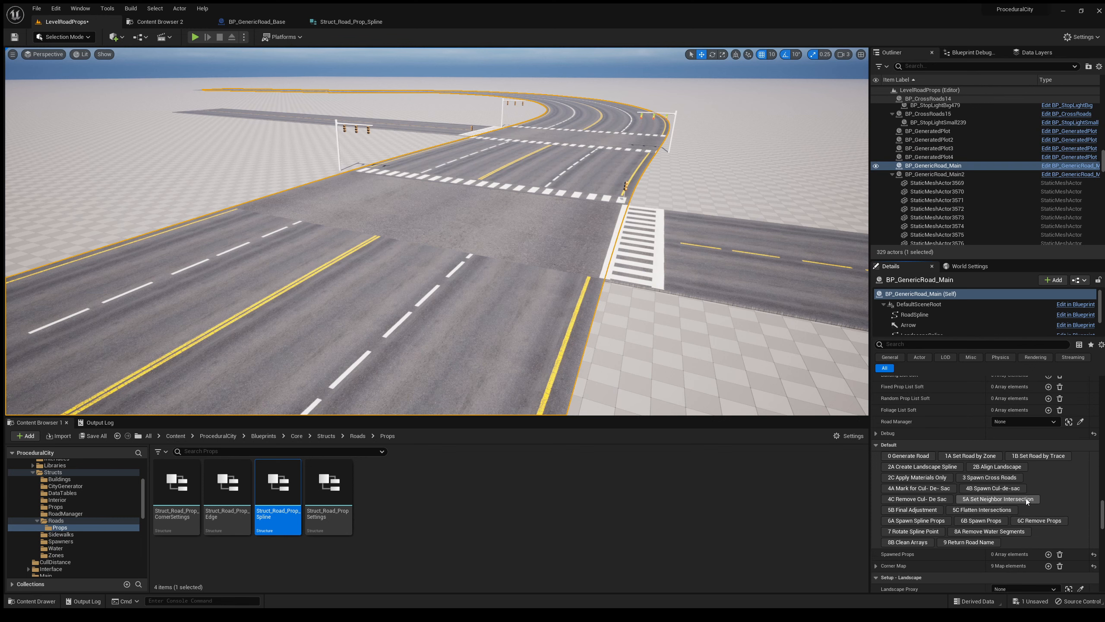
# Disable Spawn Prop for the first edge prop, SM_CurveSign, and collapse its entry
pyautogui.scroll(-10, 1022, 498)
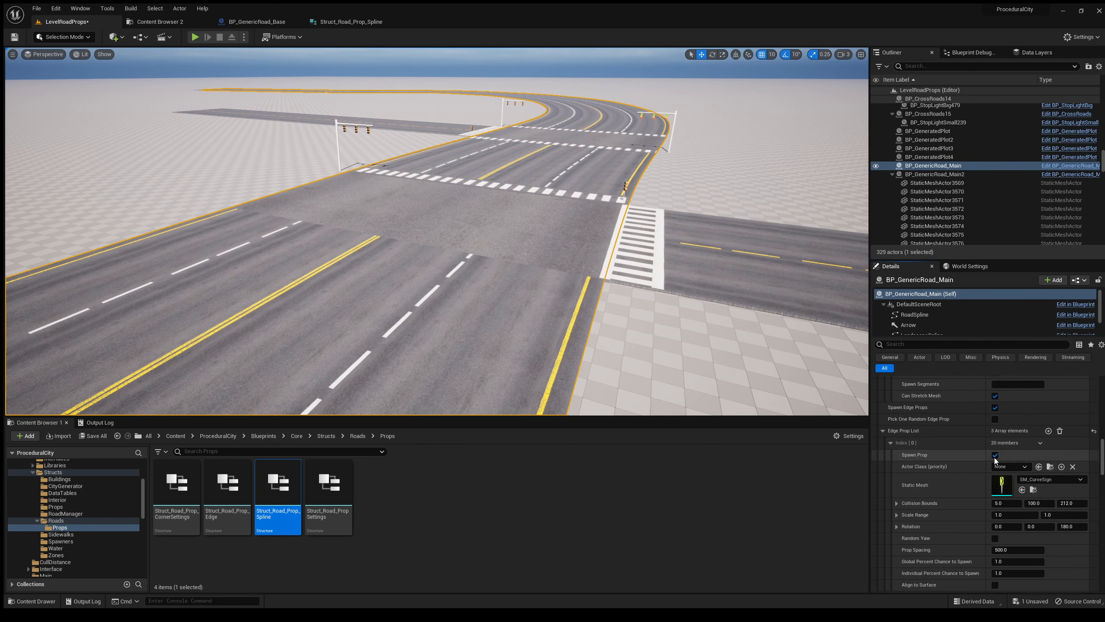
pyautogui.click(995, 456)
pyautogui.click(891, 442)
# Check the second edge prop's Spawn Prop setting, then enable Spawn Prop for the third, SM_SpeedBump_Main
pyautogui.click(890, 455)
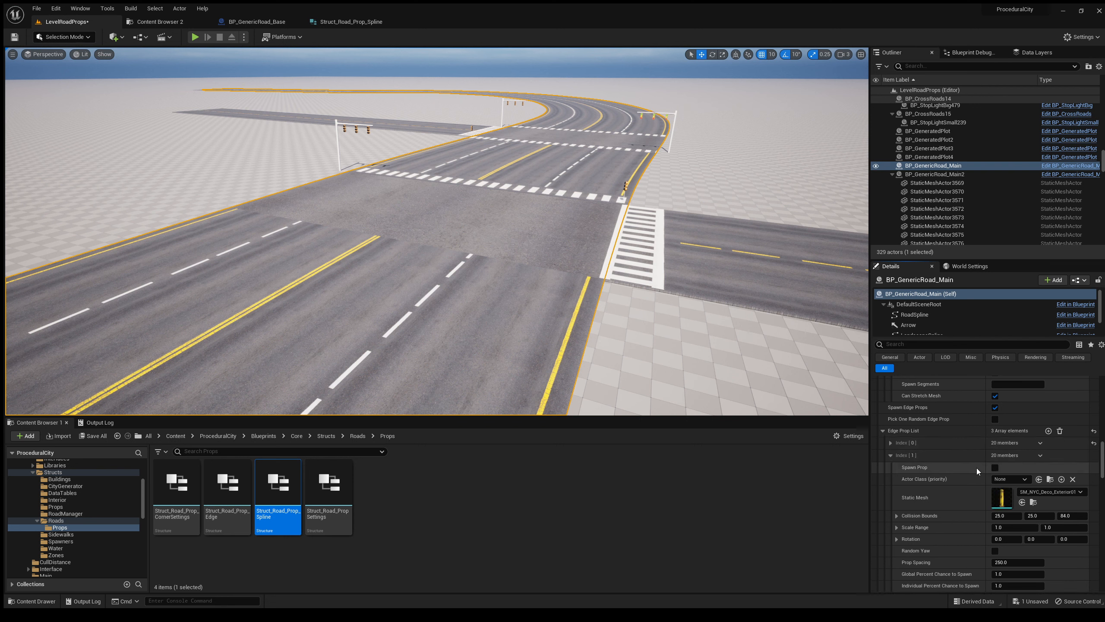
pyautogui.click(891, 455)
pyautogui.click(894, 468)
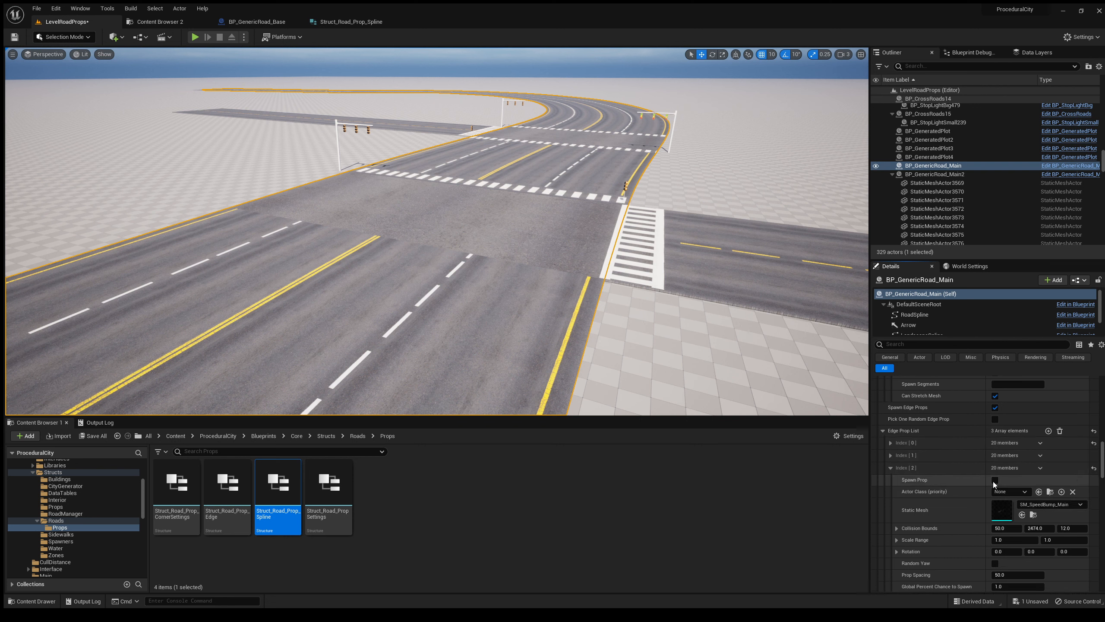
pyautogui.scroll(-3, 996, 478)
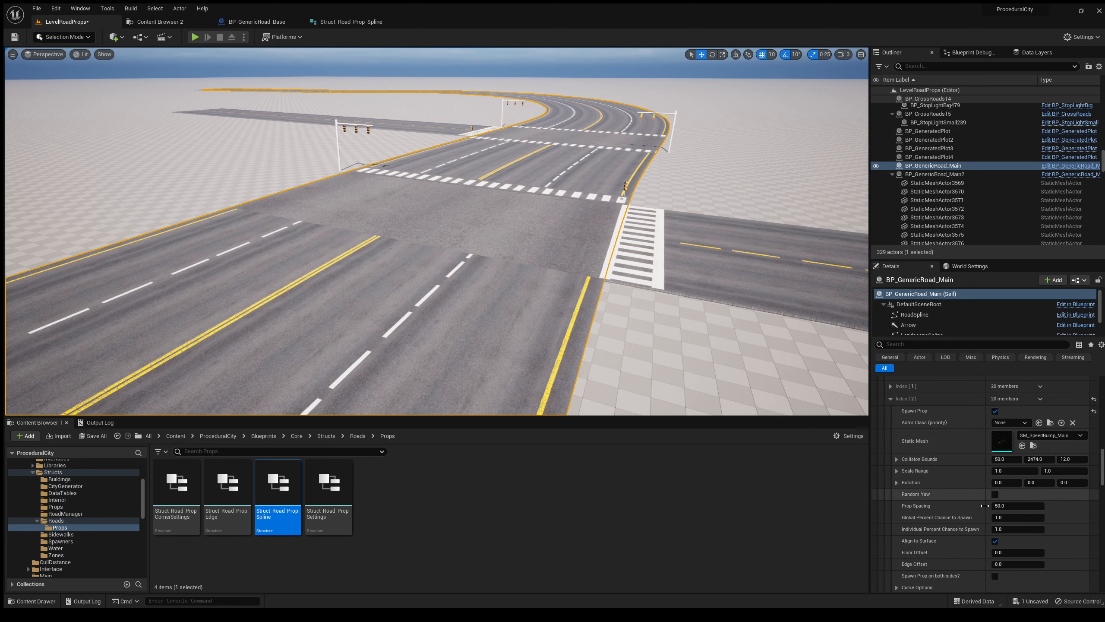
# Turn off game view and frame the first crossroads to display the road's segment numbers
pyautogui.scroll(-7, 991, 503)
pyautogui.scroll(-5, 984, 502)
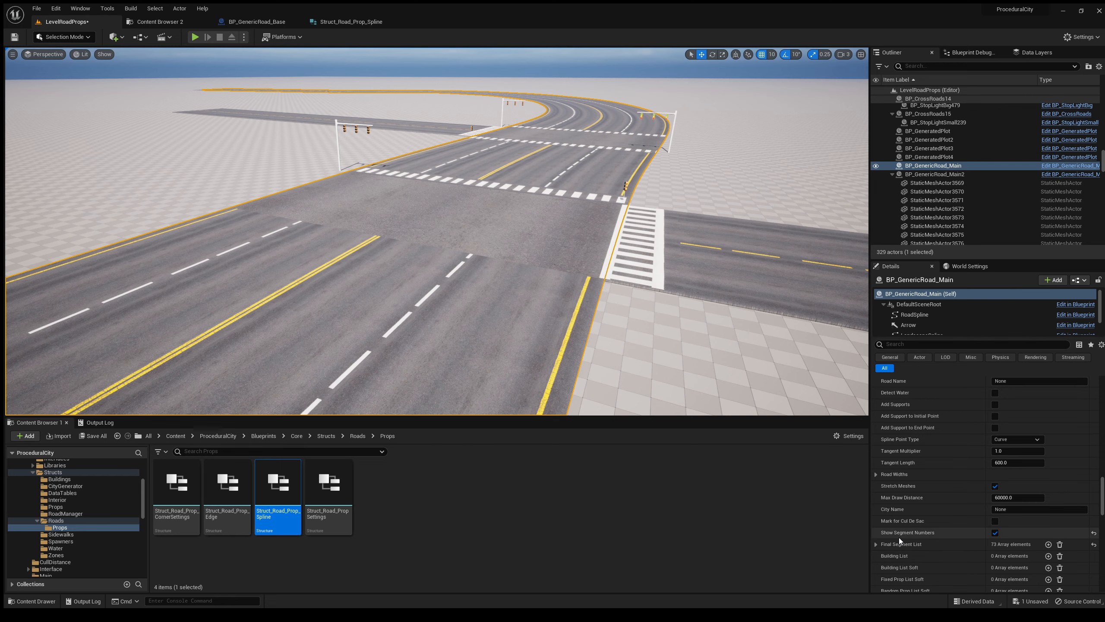
pyautogui.moveTo(660, 244); pyautogui.dragTo(606, 219, button='right')
pyautogui.press('g')
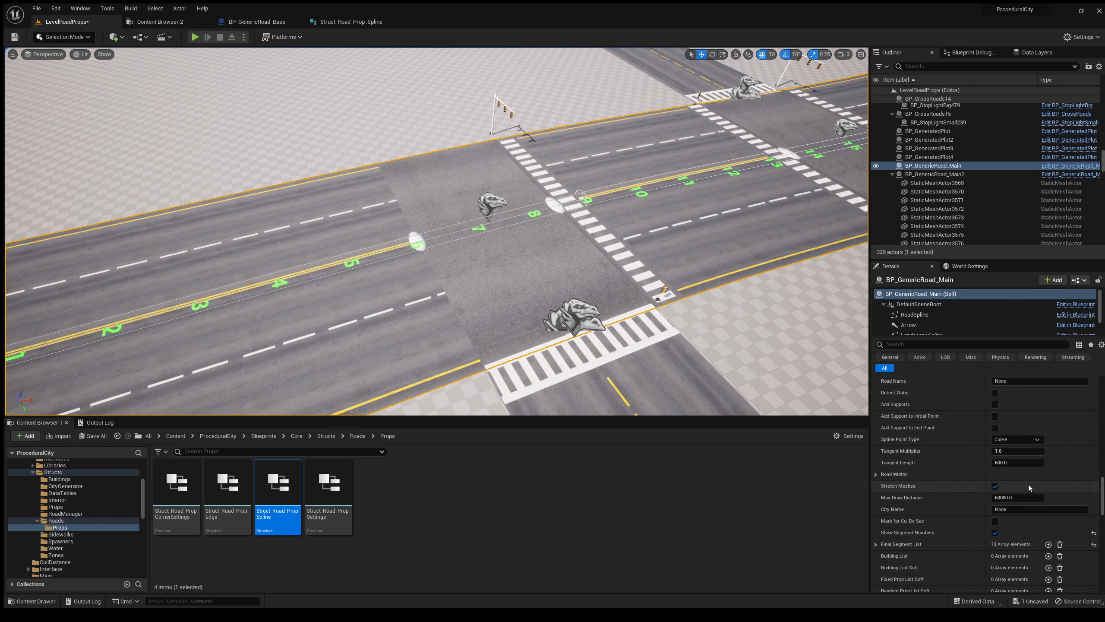
# Compare SM_SpeedBump_Main's Spawn Segments ranges with the segment numbers around both crossroads
pyautogui.scroll(3, 987, 471)
pyautogui.scroll(13, 990, 483)
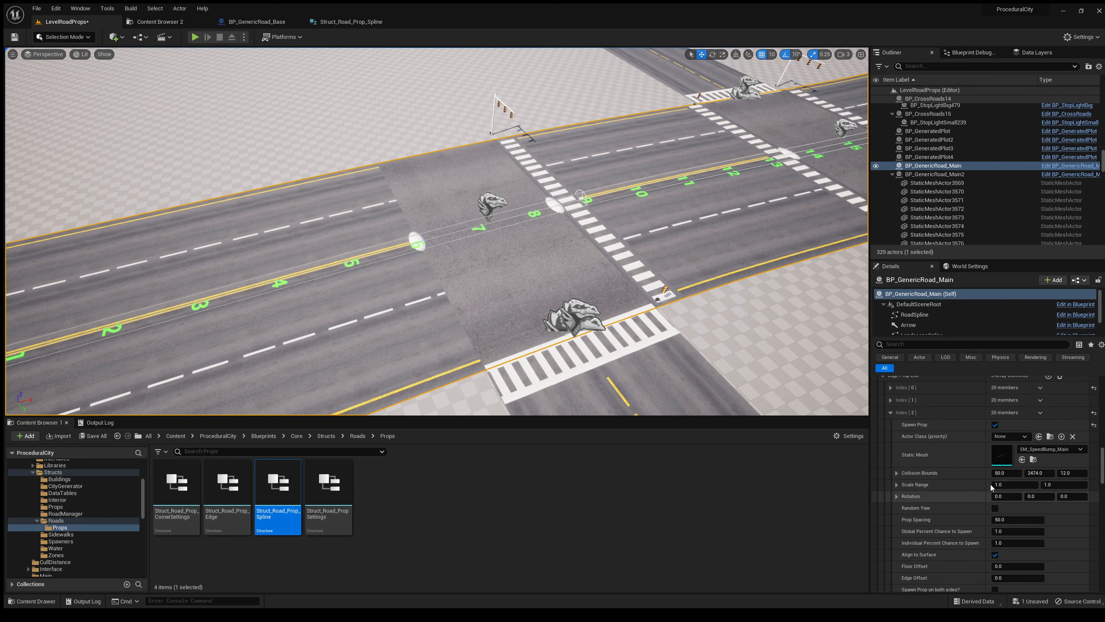
pyautogui.scroll(-8, 1014, 536)
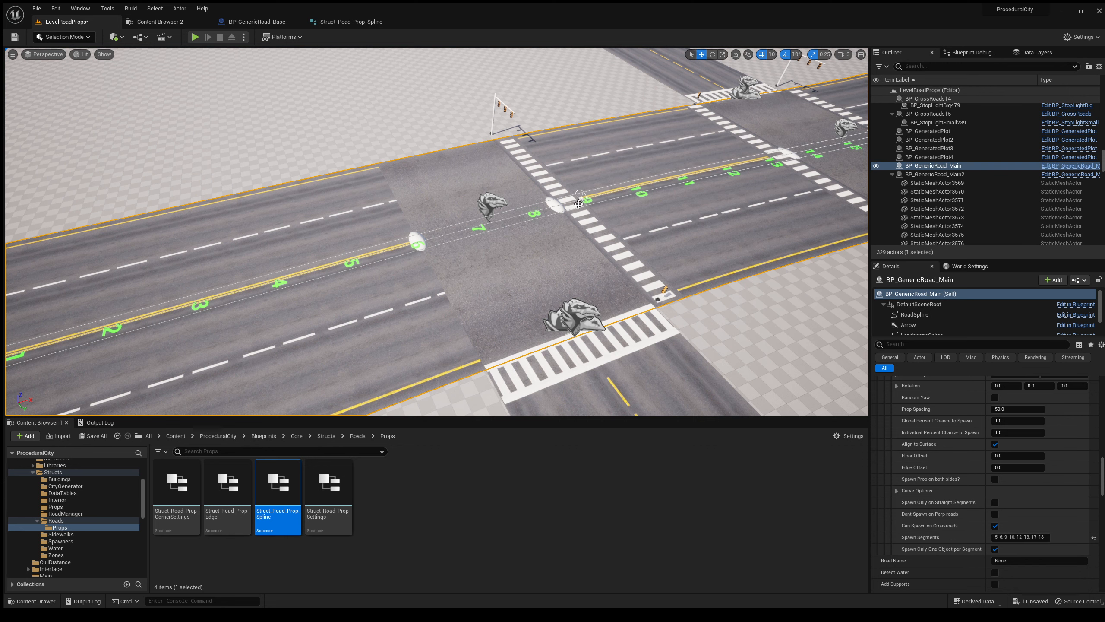
pyautogui.moveTo(620, 196); pyautogui.dragTo(609, 196, button='right')
pyautogui.press('d')
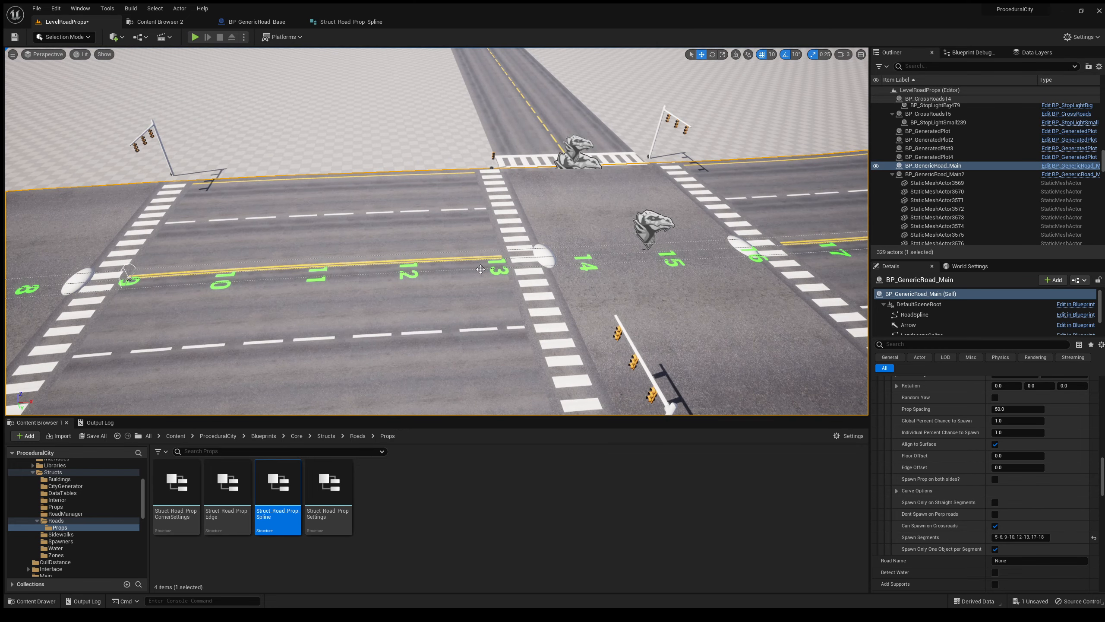
pyautogui.press('d')
pyautogui.moveTo(740, 278); pyautogui.dragTo(752, 278, button='right')
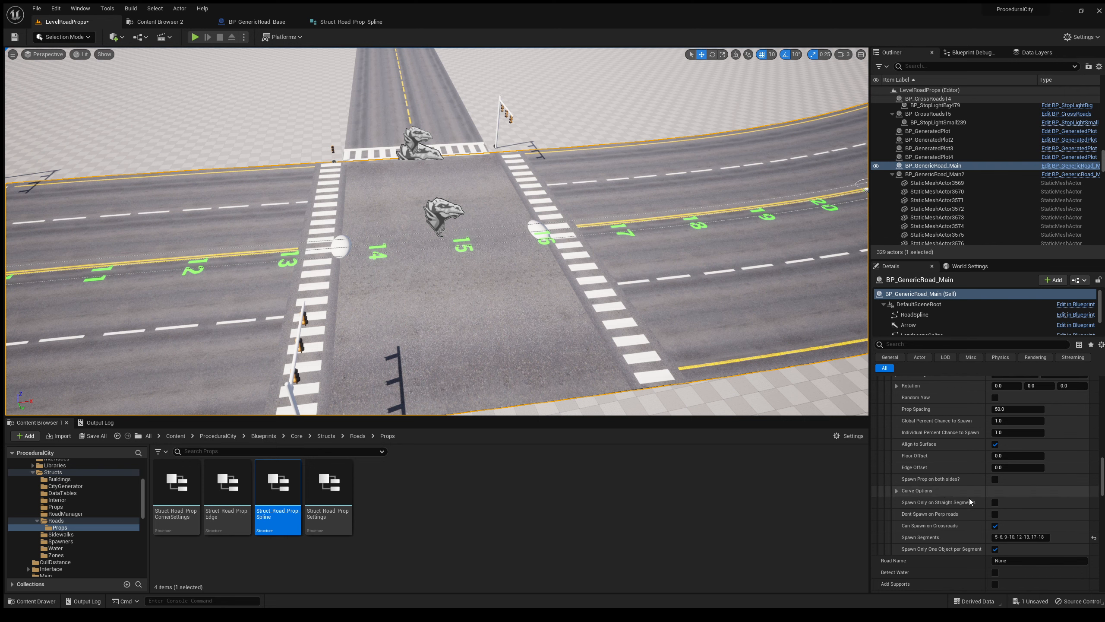
# Spawn the speed bumps on BP_GenericRoad_Main with 6B Spawn Props
pyautogui.scroll(-10, 973, 500)
pyautogui.moveTo(739, 283); pyautogui.dragTo(759, 283, button='right')
pyautogui.scroll(-3, 1014, 532)
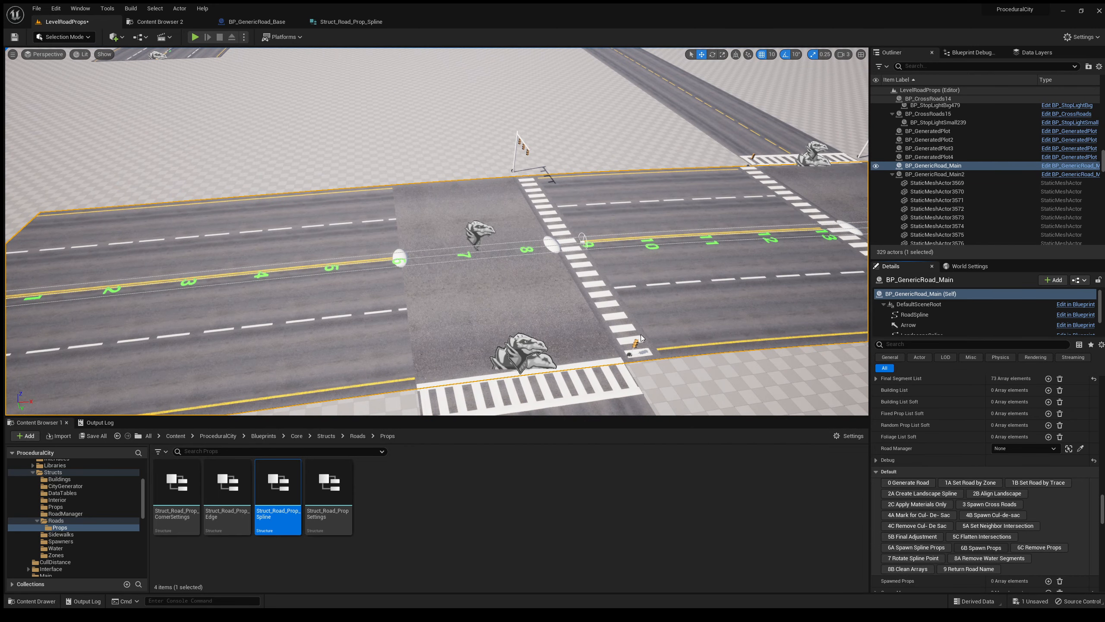
# Inspect the speed bumps before and after both crossroads against the displayed segment numbers
pyautogui.moveTo(647, 336); pyautogui.dragTo(380, 219, button='right')
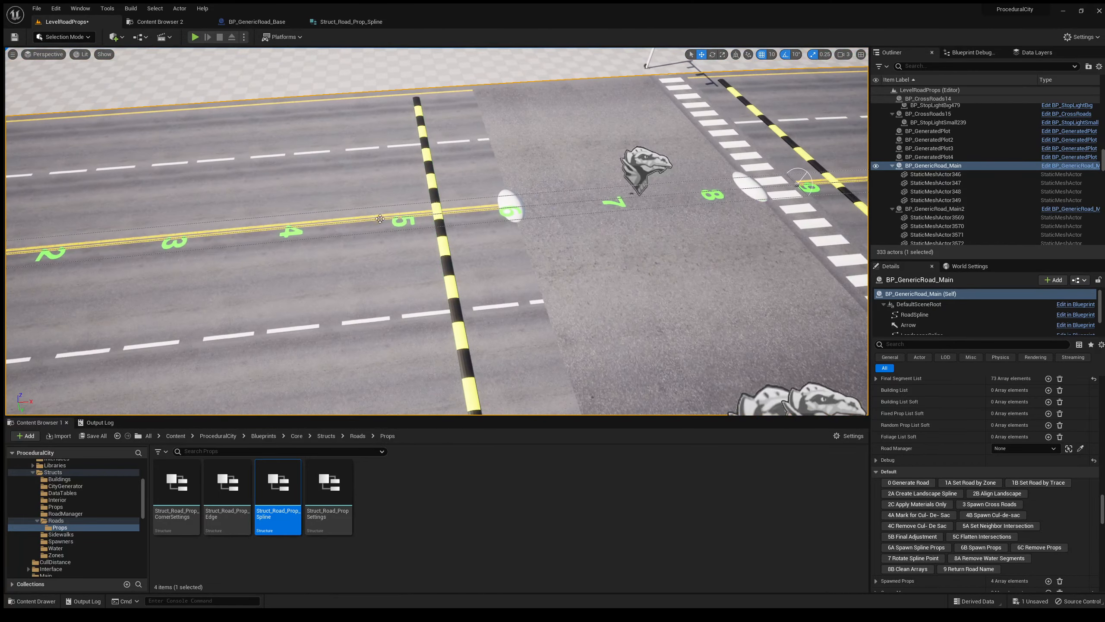
pyautogui.press('d')
pyautogui.moveTo(529, 221); pyautogui.dragTo(692, 223, button='right')
pyautogui.press('d')
pyautogui.press('d')
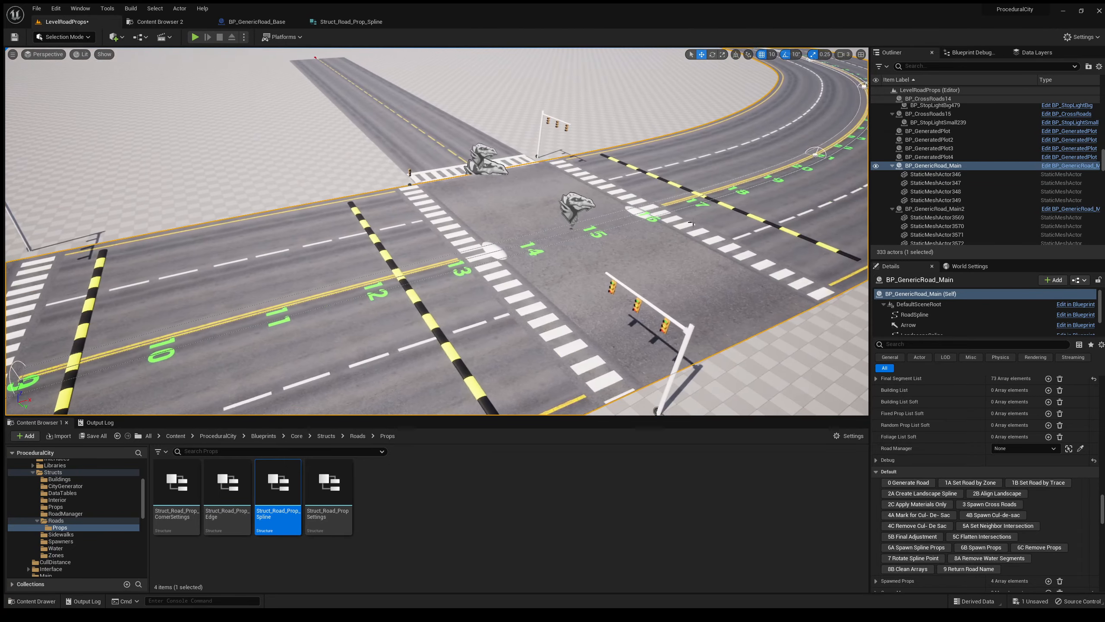
# Turn game view back on and review the speed bumps along the road together with their Spawn Segments settings
pyautogui.scroll(5, 1001, 461)
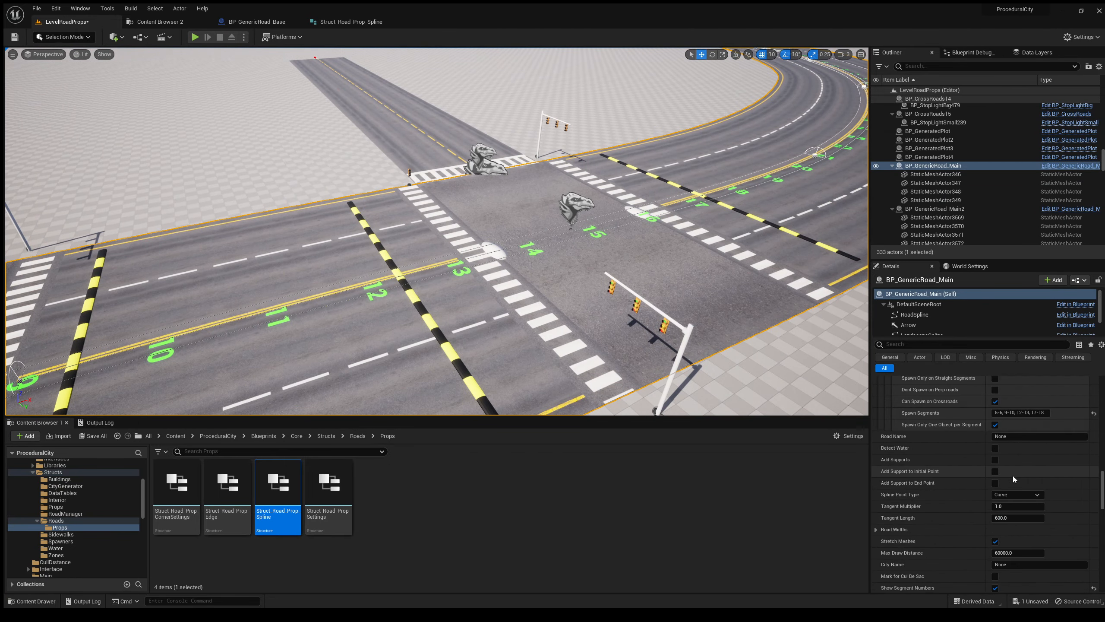
pyautogui.press('a')
pyautogui.moveTo(653, 226); pyautogui.dragTo(566, 362, button='right')
pyautogui.press('Escape')
pyautogui.press('a')
pyautogui.press('g')
pyautogui.press('d')
pyautogui.press('a')
pyautogui.press('w')
pyautogui.press('d')
pyautogui.press('a')
pyautogui.press('e')
pyautogui.press('q')
pyautogui.click(458, 352)
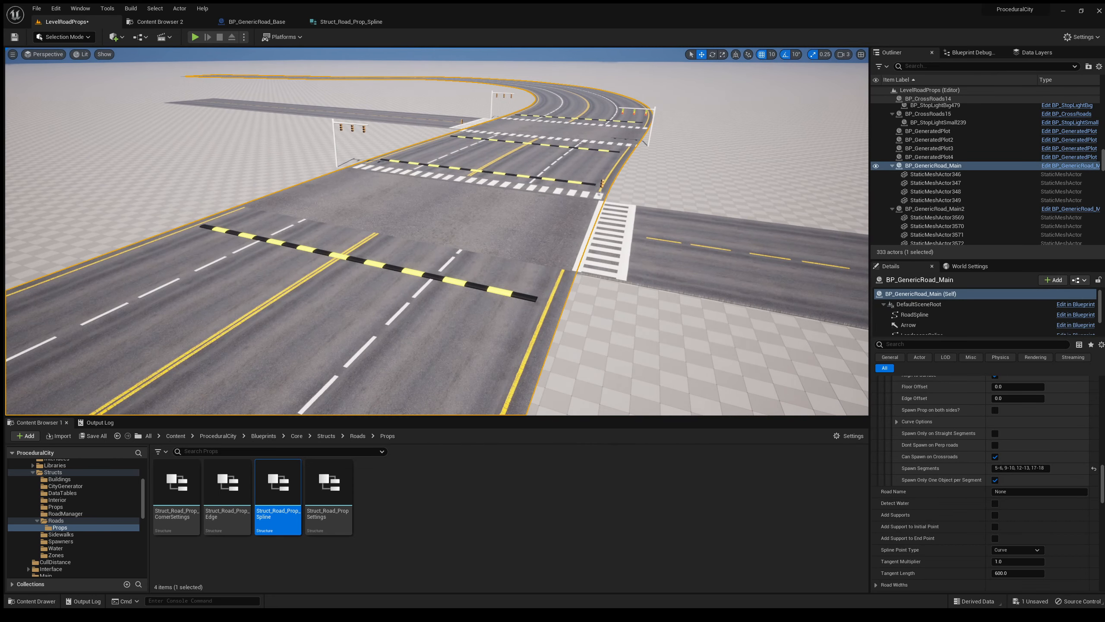
pyautogui.scroll(-5, 991, 499)
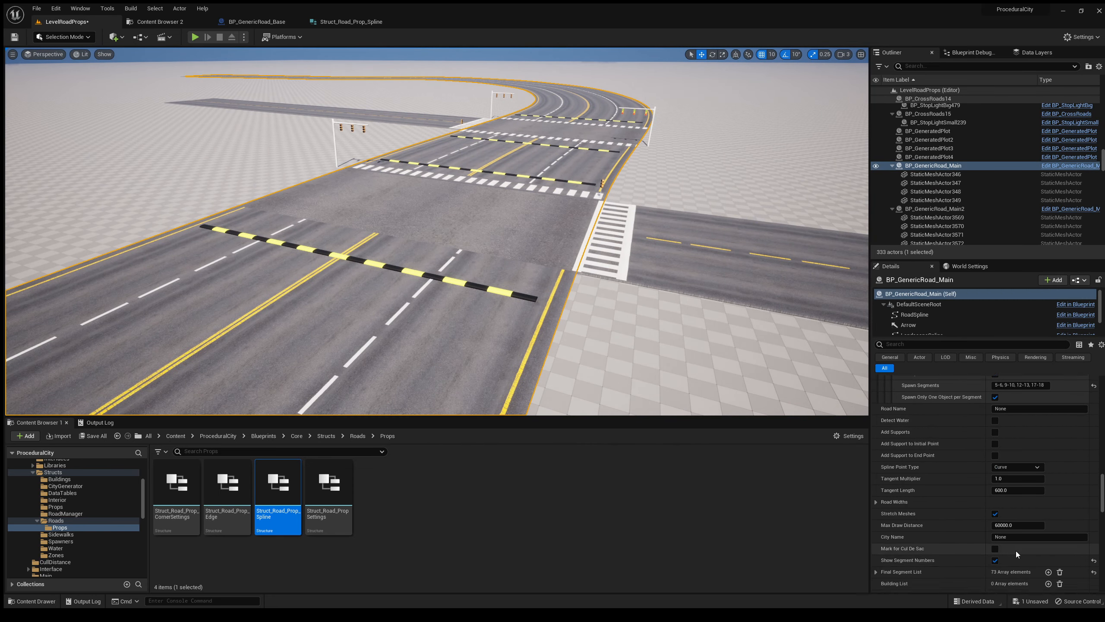
# Remove the spawned speed bumps from BP_GenericRoad_Main with 6C Remove Props
pyautogui.scroll(-1, 1017, 548)
pyautogui.click(1054, 533)
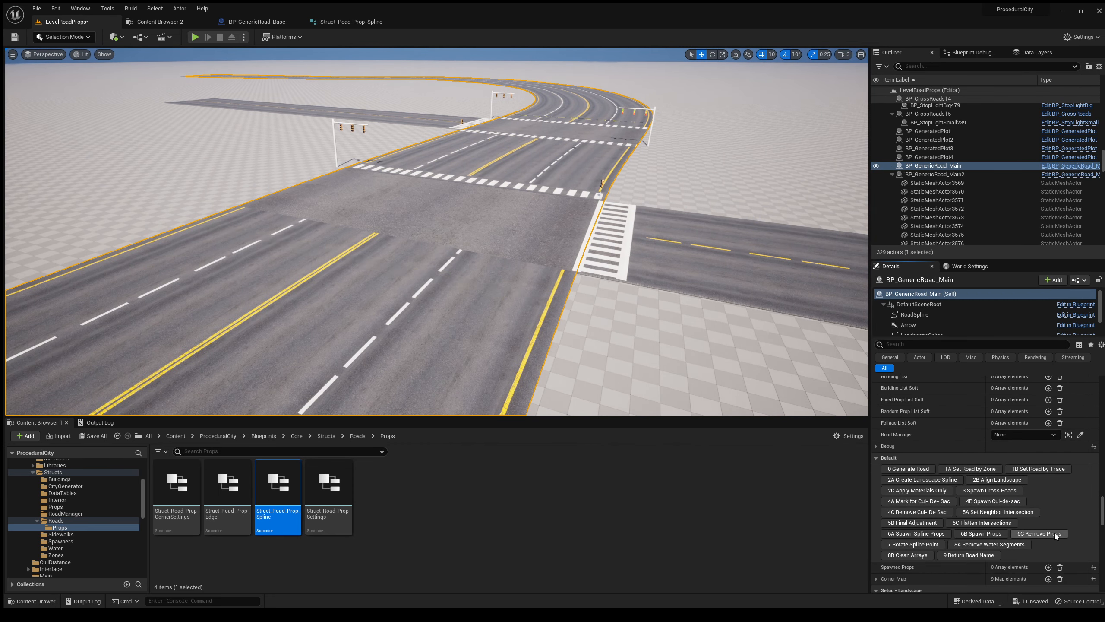
# Enable Spawn Prop for the curve sign entry at Index 0 of the Edge Prop List
pyautogui.scroll(2, 1029, 526)
pyautogui.scroll(8, 1023, 531)
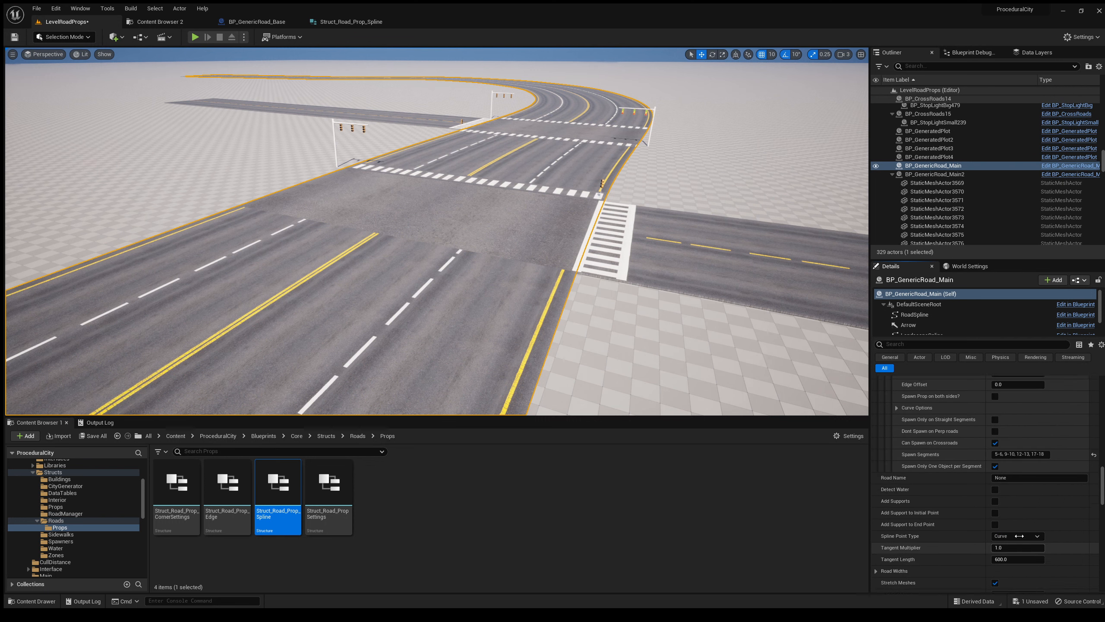
pyautogui.scroll(5, 1010, 535)
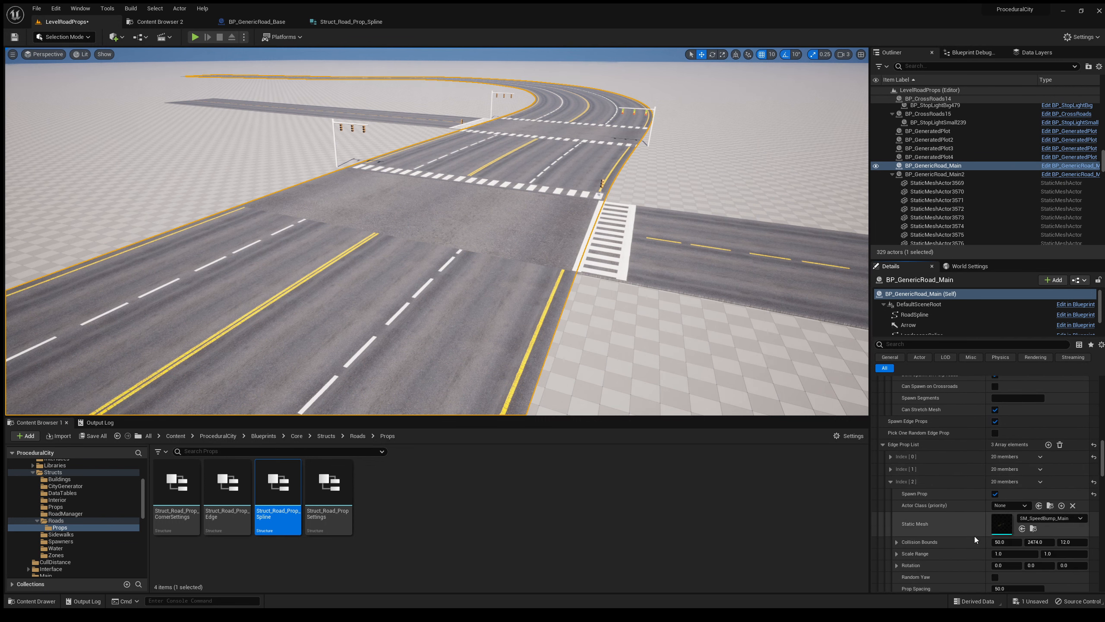
pyautogui.click(893, 481)
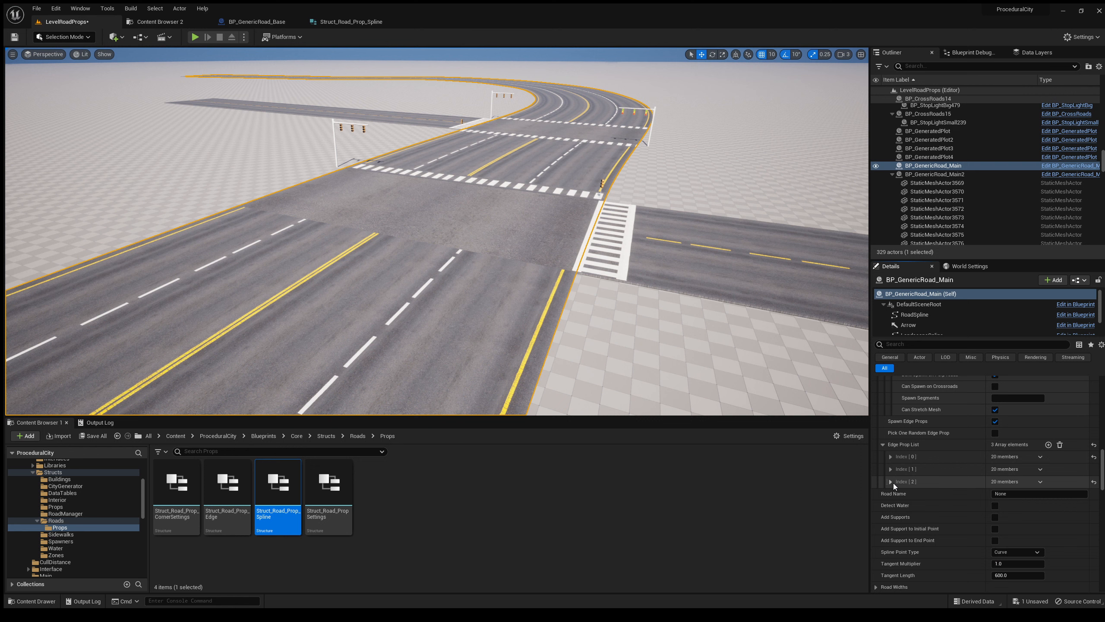
pyautogui.click(892, 457)
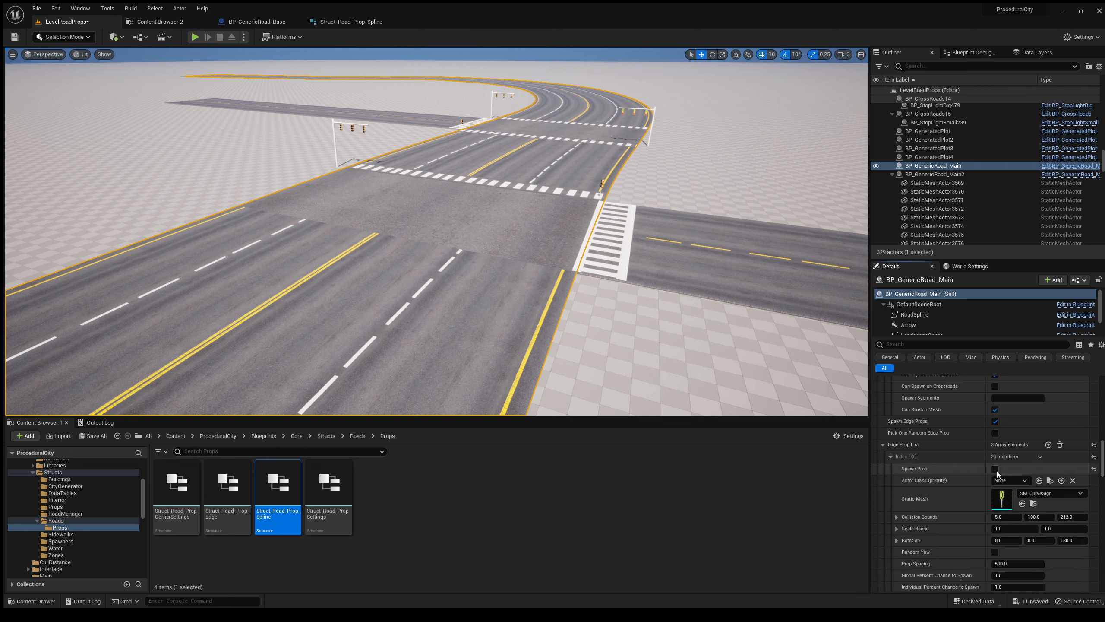
pyautogui.click(996, 469)
pyautogui.click(892, 457)
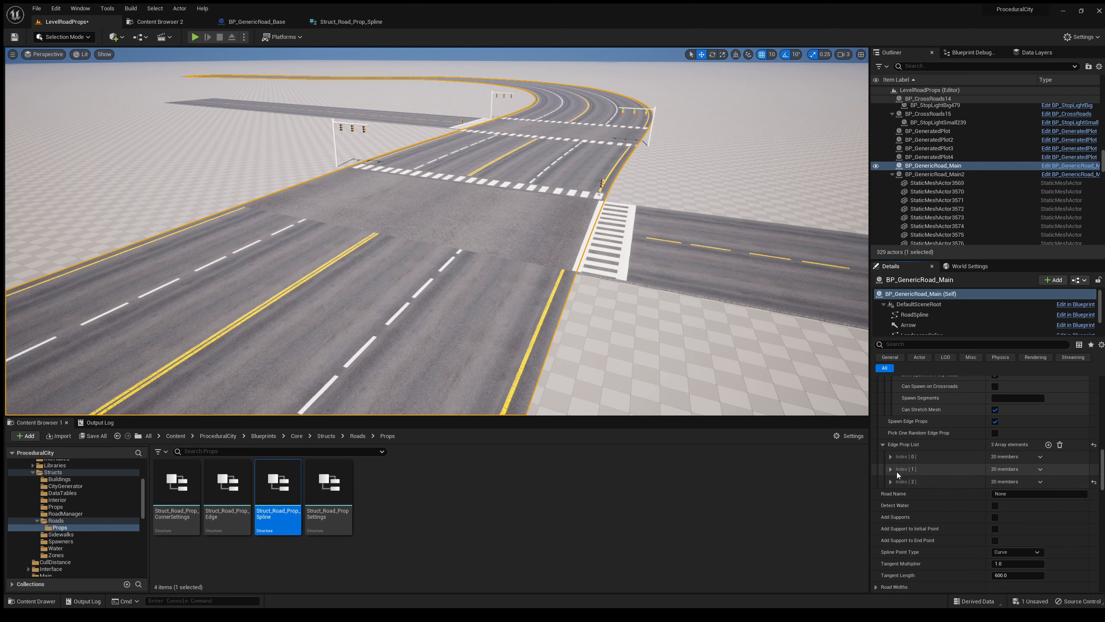
# Check the railing and SM_Road_Divider entries in the Spline Prop List, then collapse them and the Edge Prop List
pyautogui.click(891, 481)
pyautogui.scroll(-3, 913, 501)
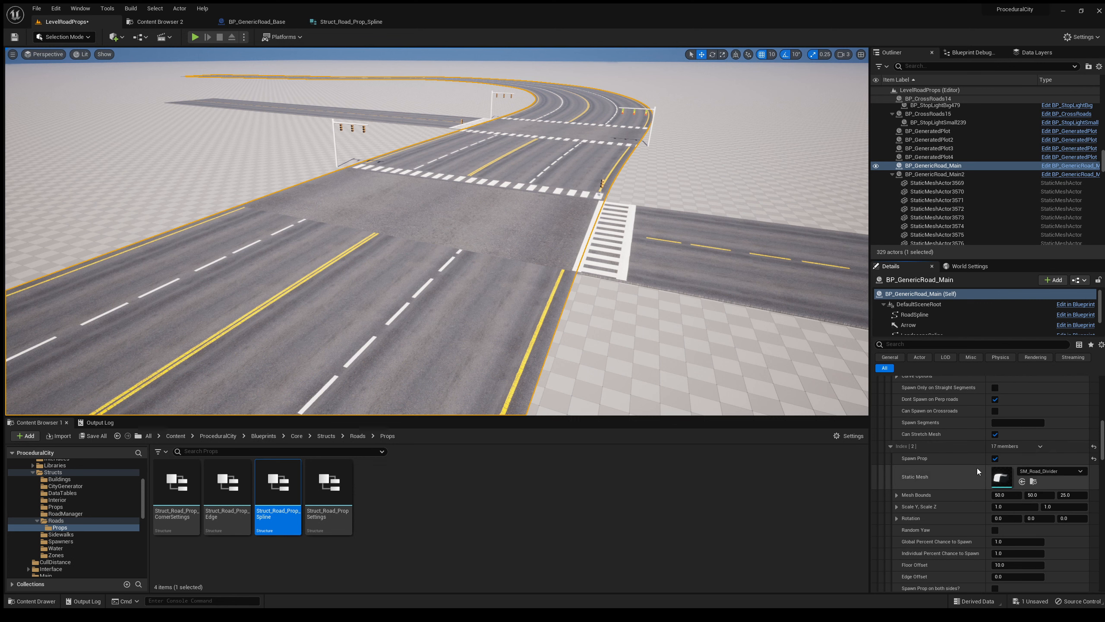
pyautogui.scroll(3, 948, 477)
pyautogui.click(895, 502)
pyautogui.scroll(3, 902, 498)
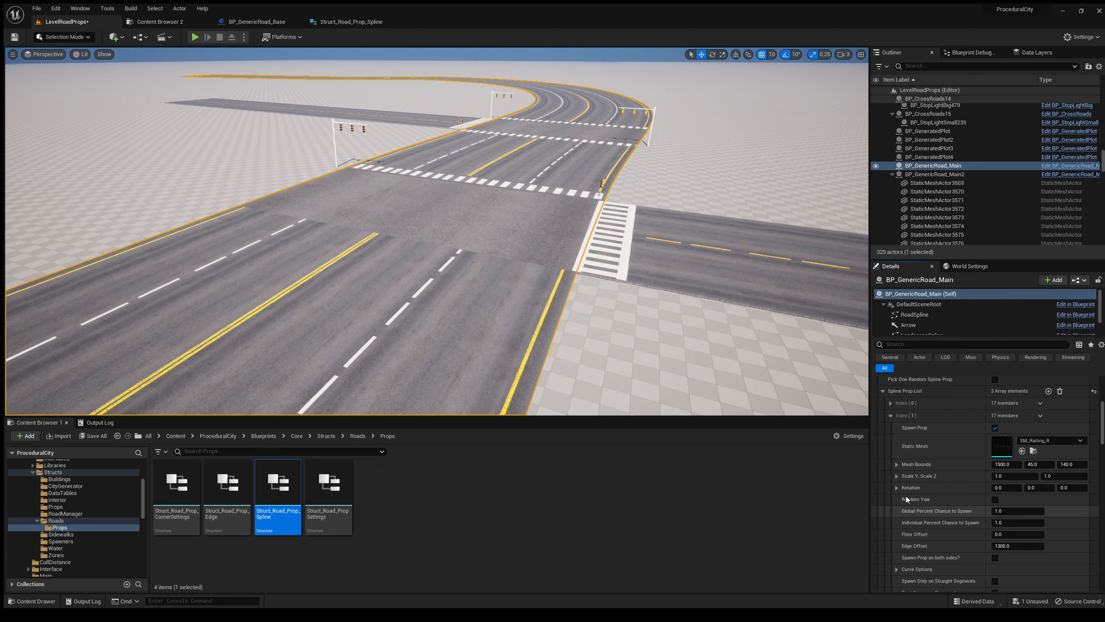
pyautogui.click(891, 415)
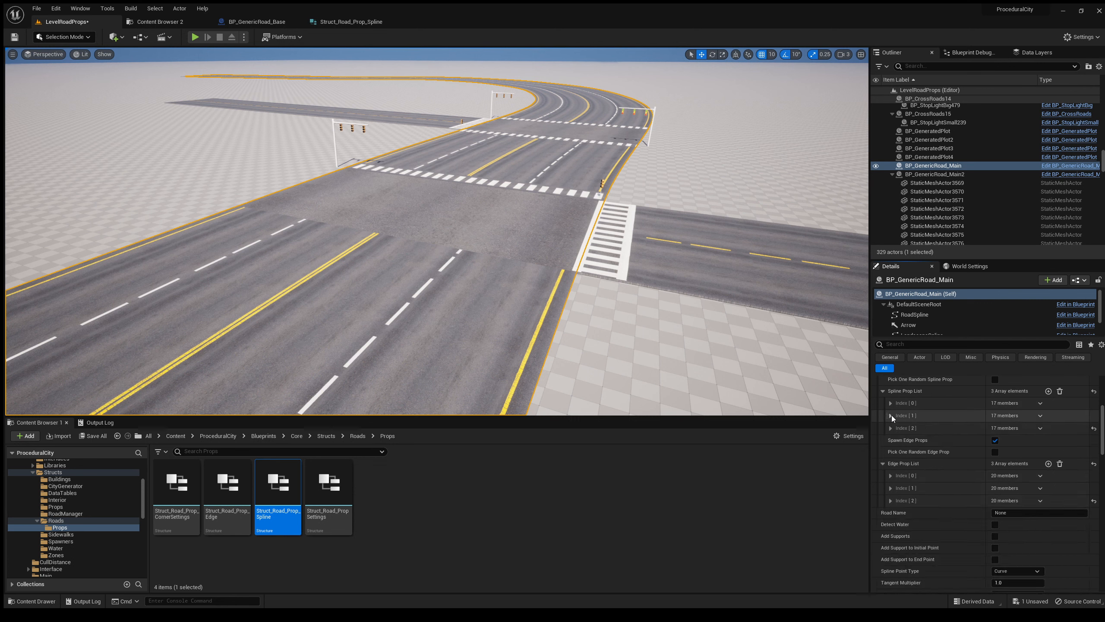
pyautogui.click(883, 464)
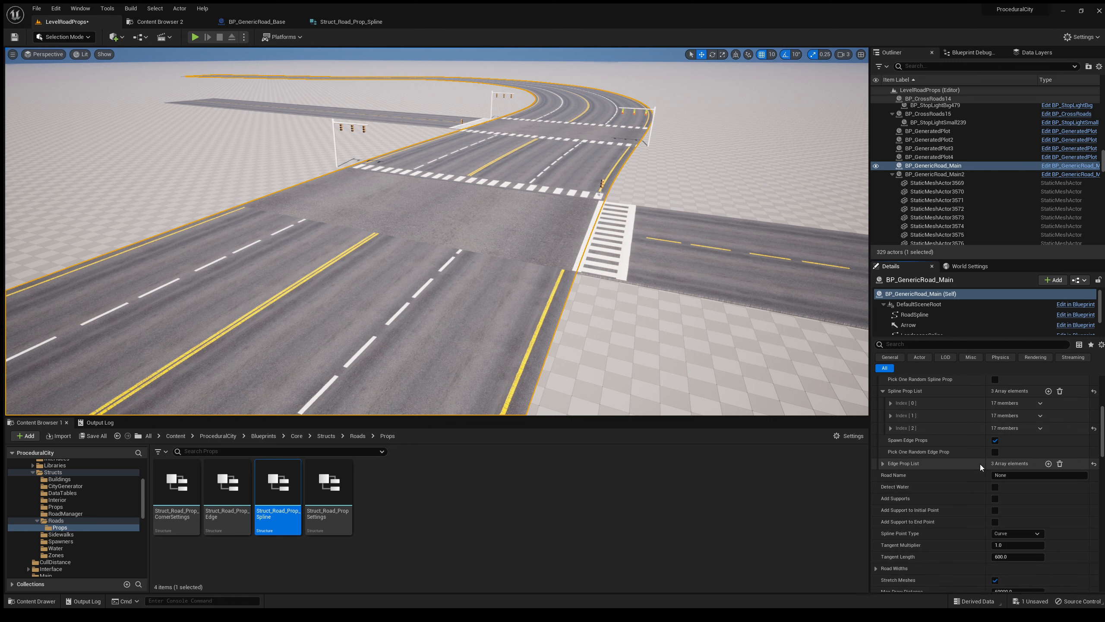
# Spawn the edge props on BP_GenericRoad_Main with 6B Spawn Props and turn off Debug Prop Trace
pyautogui.scroll(-10, 1040, 568)
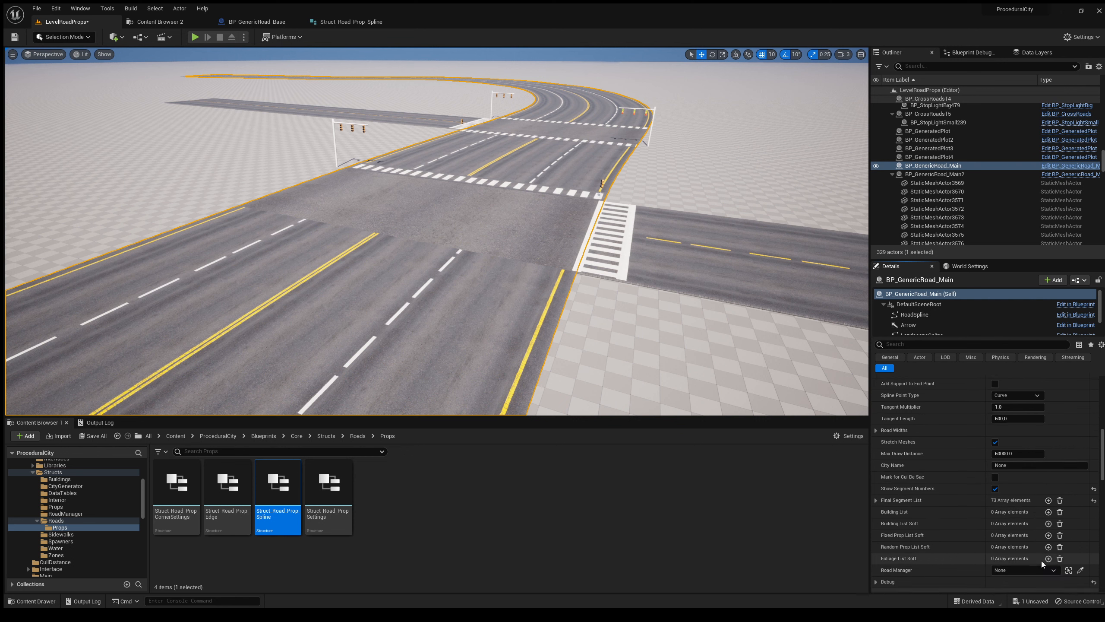
pyautogui.scroll(-1, 1041, 561)
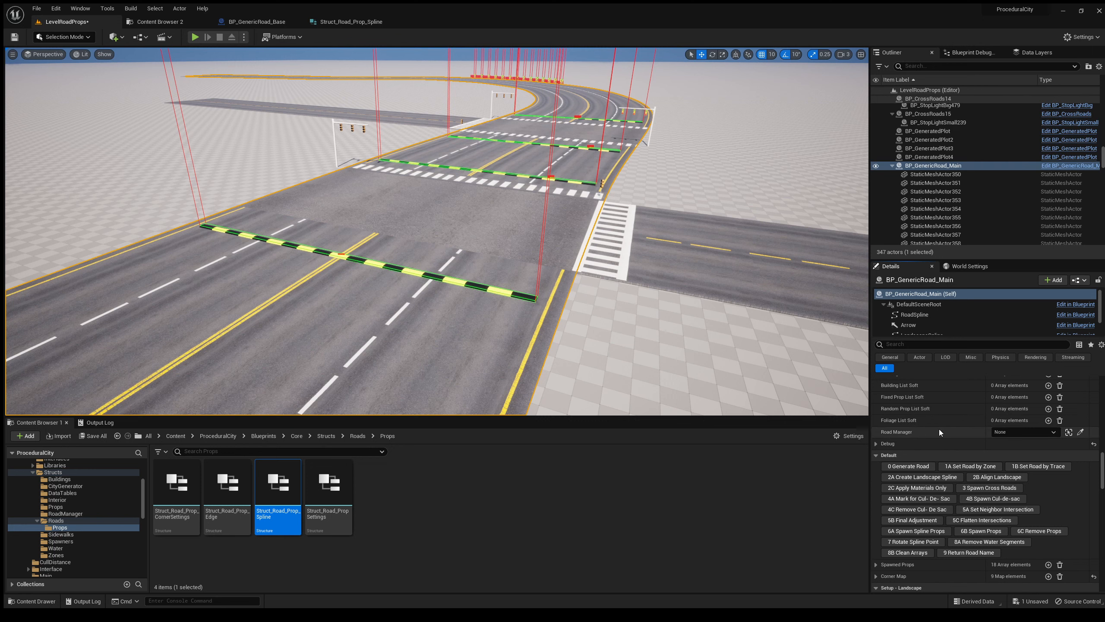
pyautogui.click(875, 443)
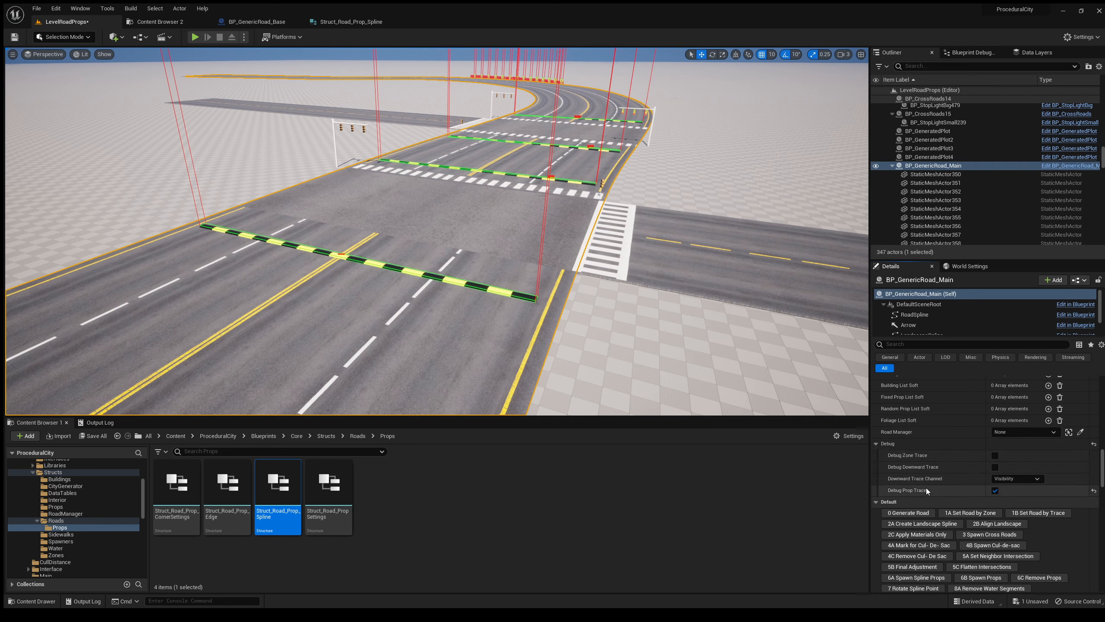
pyautogui.click(995, 490)
pyautogui.click(877, 443)
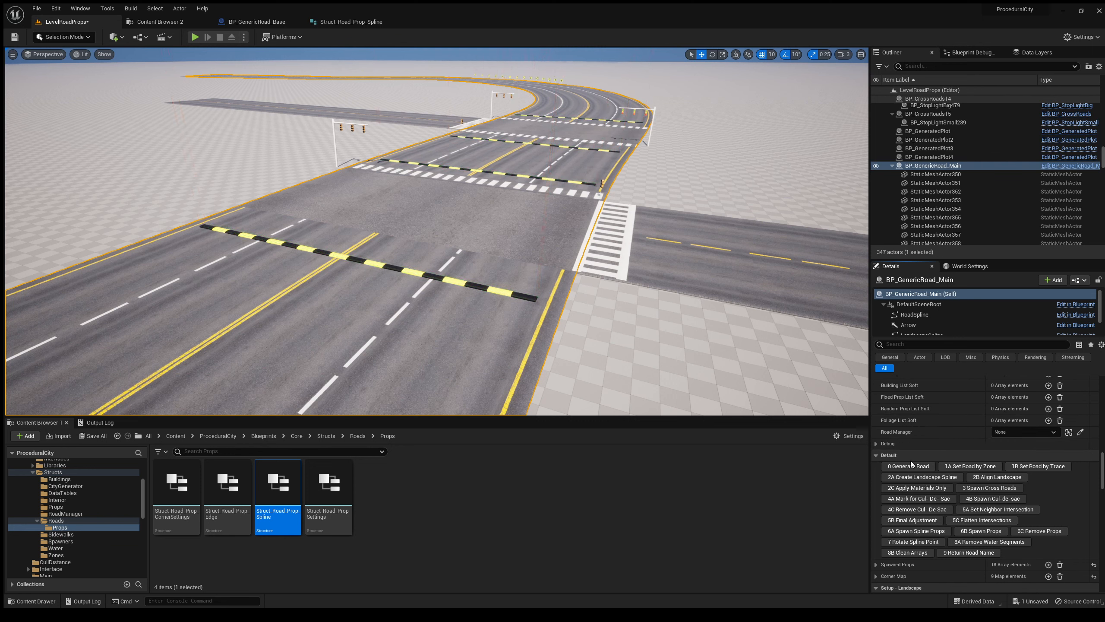
# Spawn the dividers and railings of BP_GenericRoad_Main with Spawn Spline Props
pyautogui.scroll(-2, 936, 463)
pyautogui.scroll(-6, 953, 464)
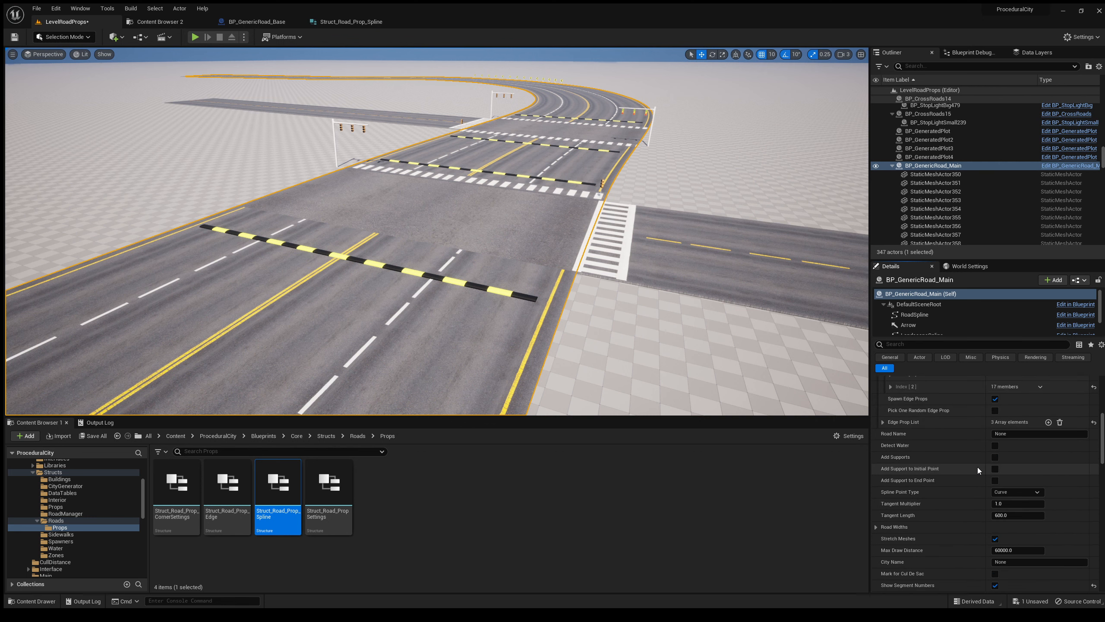
pyautogui.scroll(2, 983, 480)
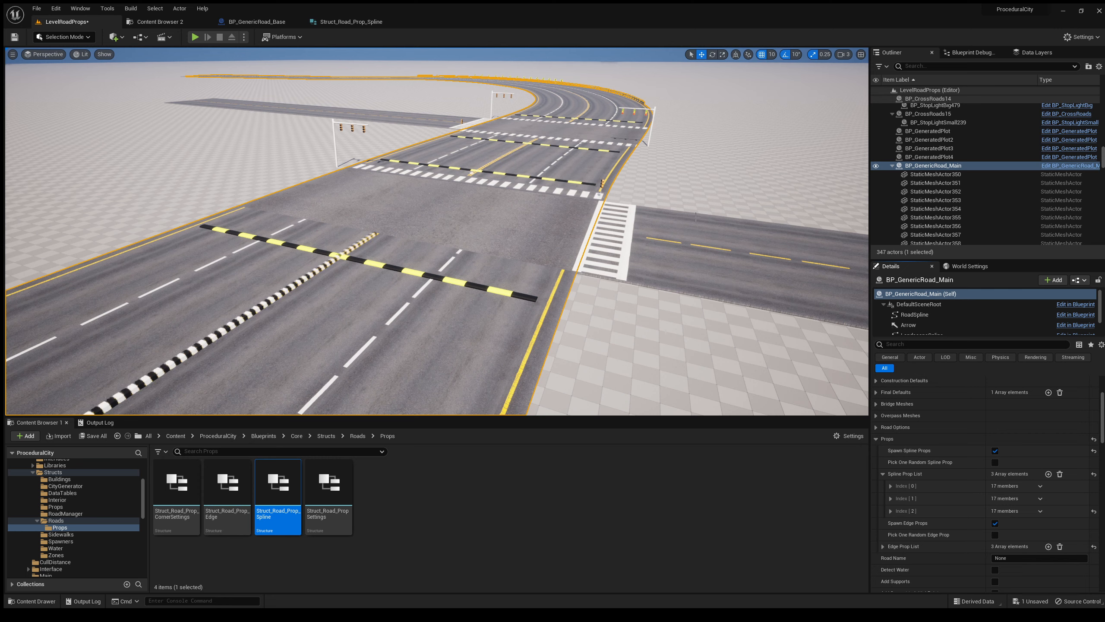
# Deselect the road and inspect up close where the central divider meets the speed bump beside the crossroads
pyautogui.moveTo(669, 205); pyautogui.dragTo(513, 217, button='right')
pyautogui.press('Escape')
pyautogui.moveTo(668, 305)
pyautogui.mouseDown(button='right')
pyautogui.moveTo(707, 340)
pyautogui.moveTo(630, 297)
pyautogui.moveTo(670, 296)
pyautogui.mouseUp(button='right')
pyautogui.press('d')
pyautogui.moveTo(461, 178); pyautogui.dragTo(494, 215, button='right')
pyautogui.press('d')
pyautogui.moveTo(634, 275); pyautogui.dragTo(503, 287, button='right')
pyautogui.press('a')
pyautogui.moveTo(306, 81); pyautogui.dragTo(478, 180, button='right')
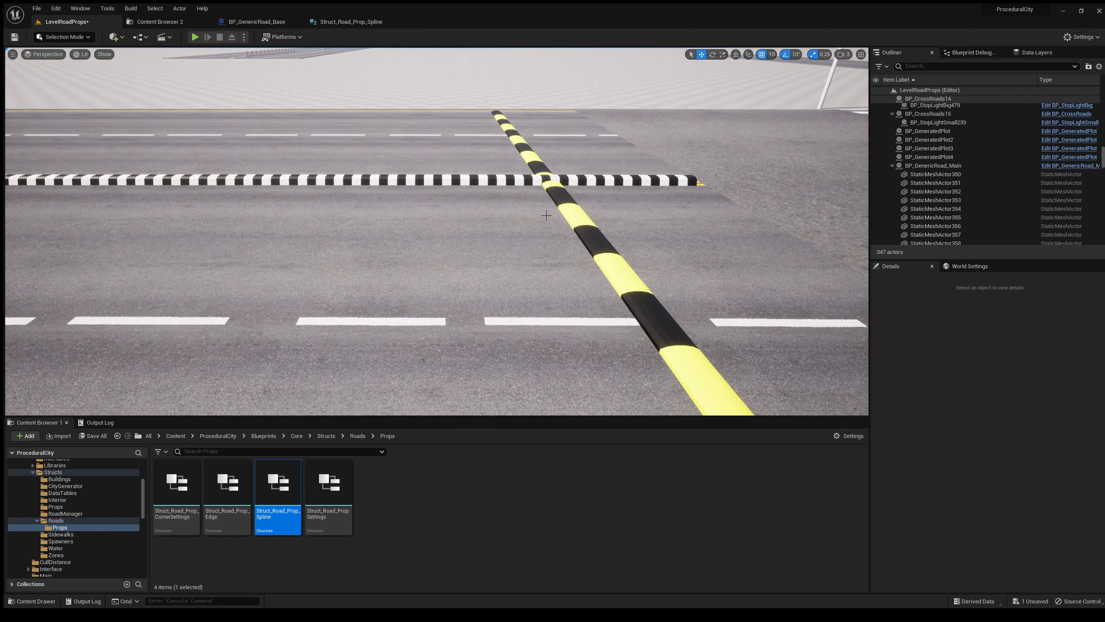
# Start a play-in-editor session from the side road facing the crossroads
pyautogui.press('s')
pyautogui.moveTo(546, 215); pyautogui.dragTo(296, 235, button='right')
pyautogui.press('d')
pyautogui.press('w')
pyautogui.press('w')
pyautogui.press('w')
pyautogui.press('w')
pyautogui.press('e')
pyautogui.press('w')
pyautogui.press('q')
pyautogui.press('a')
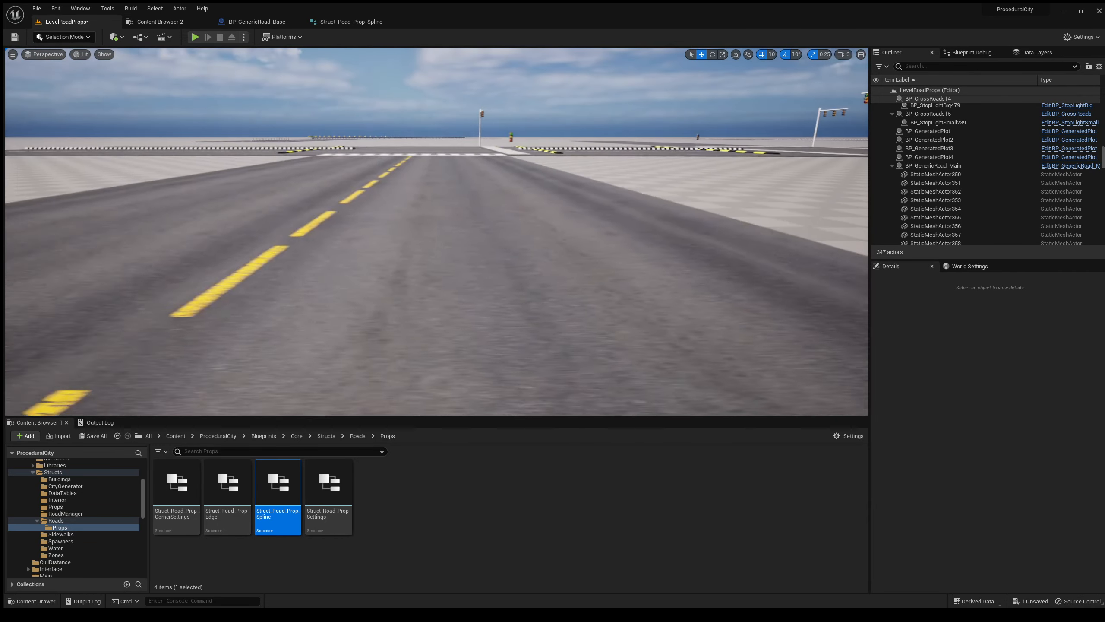
pyautogui.hotkey('alt', 'p')
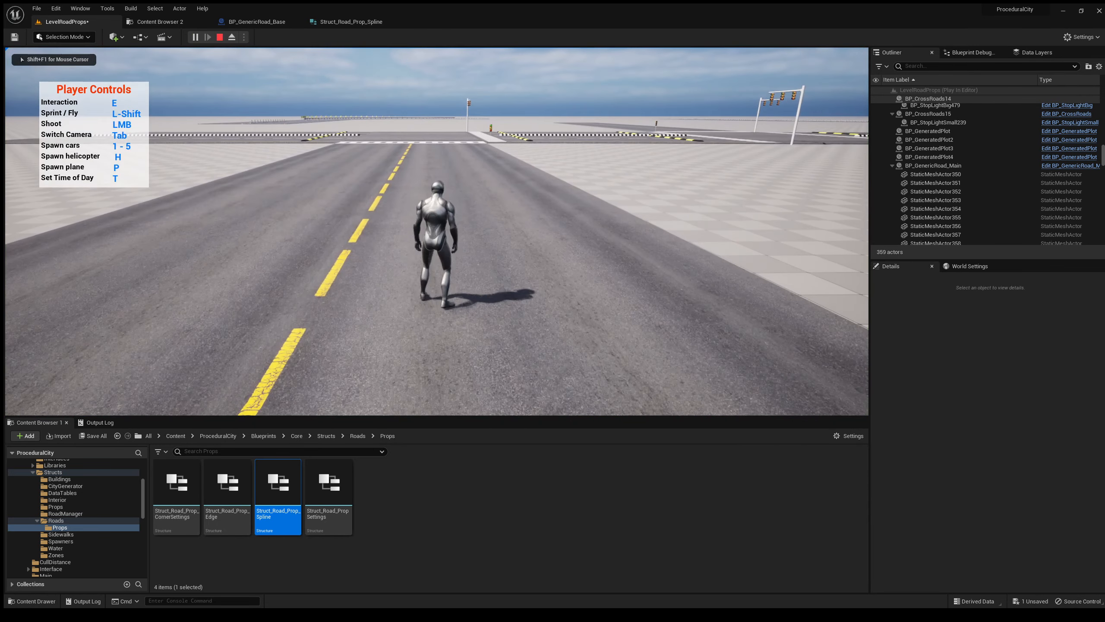
# Spawn car 1, get in and drive it along the side road to the crossroads
pyautogui.press('1')
pyautogui.press('e')
pyautogui.press('w')
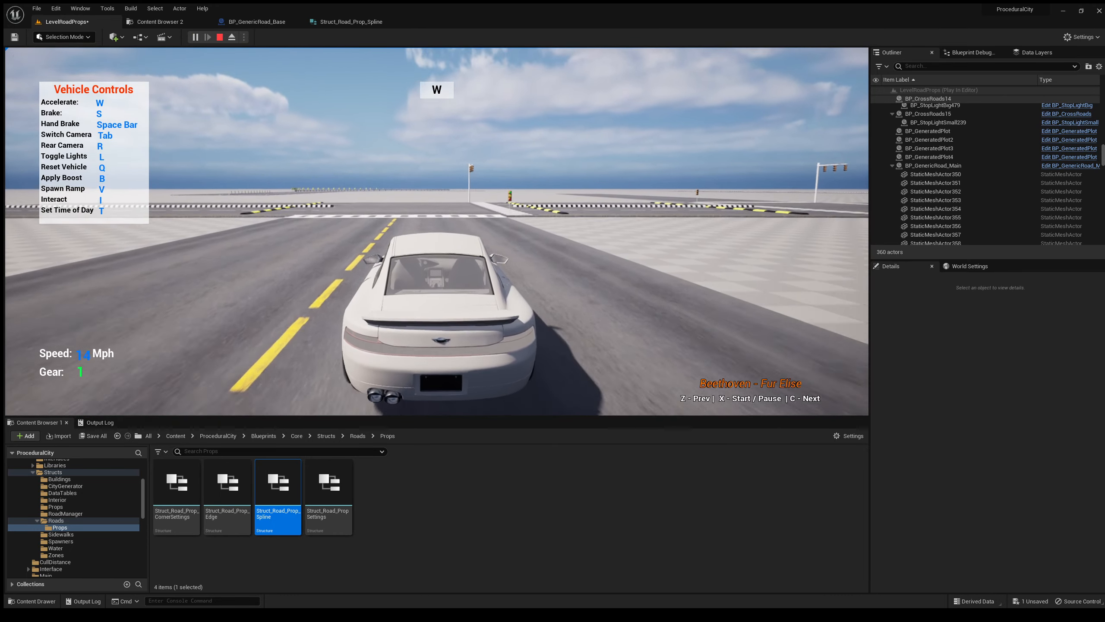
pyautogui.press('s')
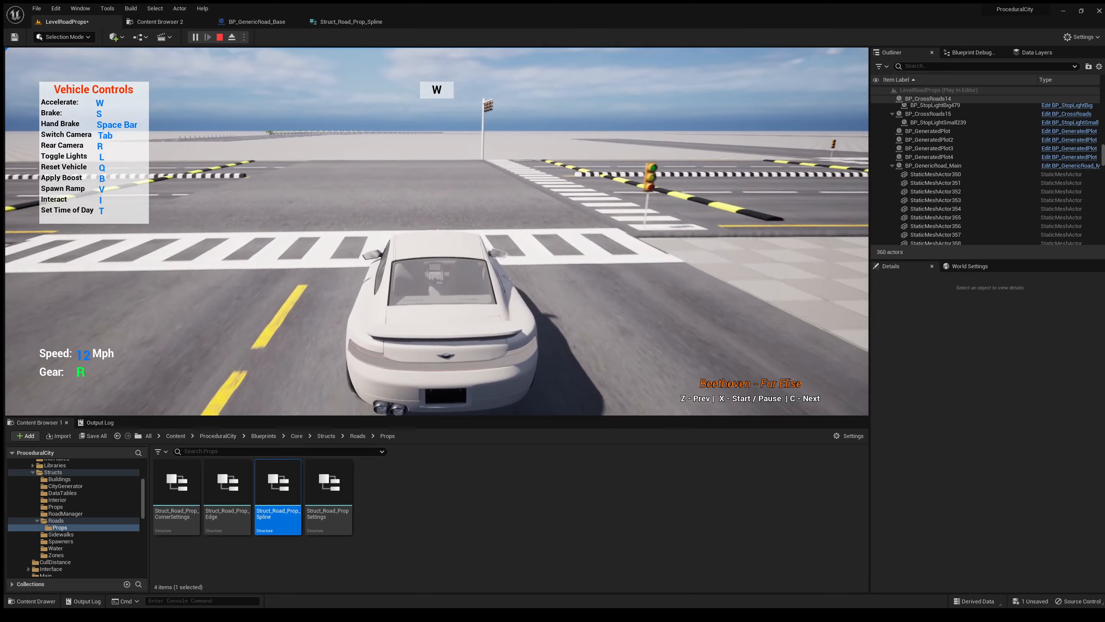
pyautogui.press('w')
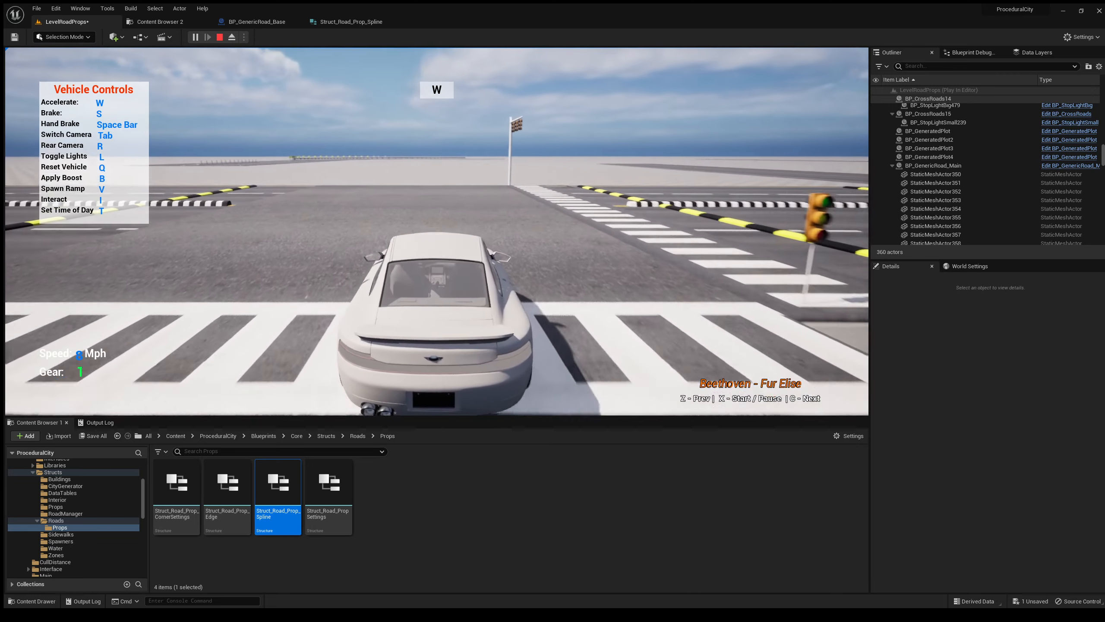
# Turn left at the crossroads and drive the car over the speed bump alongside the central divider
pyautogui.press('a')
pyautogui.press('a')
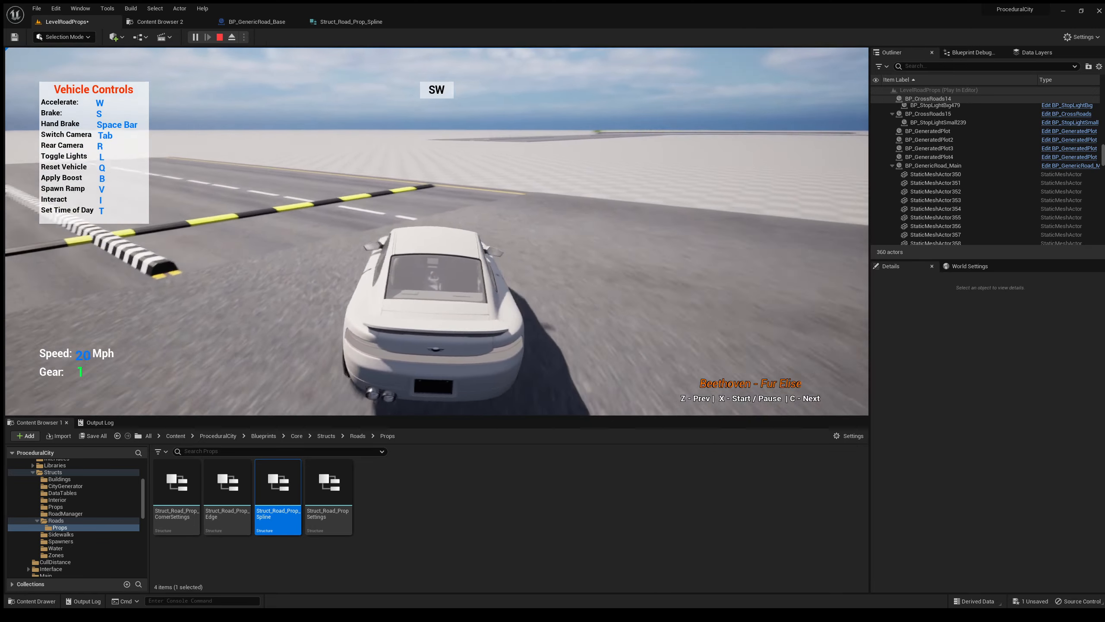
pyautogui.press('s')
pyautogui.press('w')
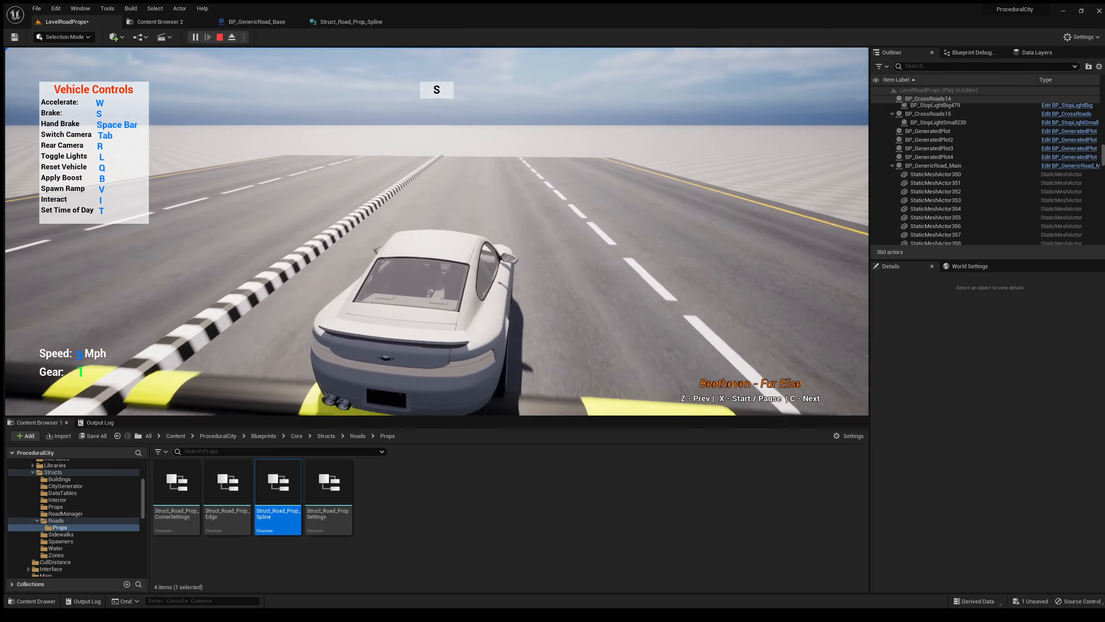
pyautogui.press('w')
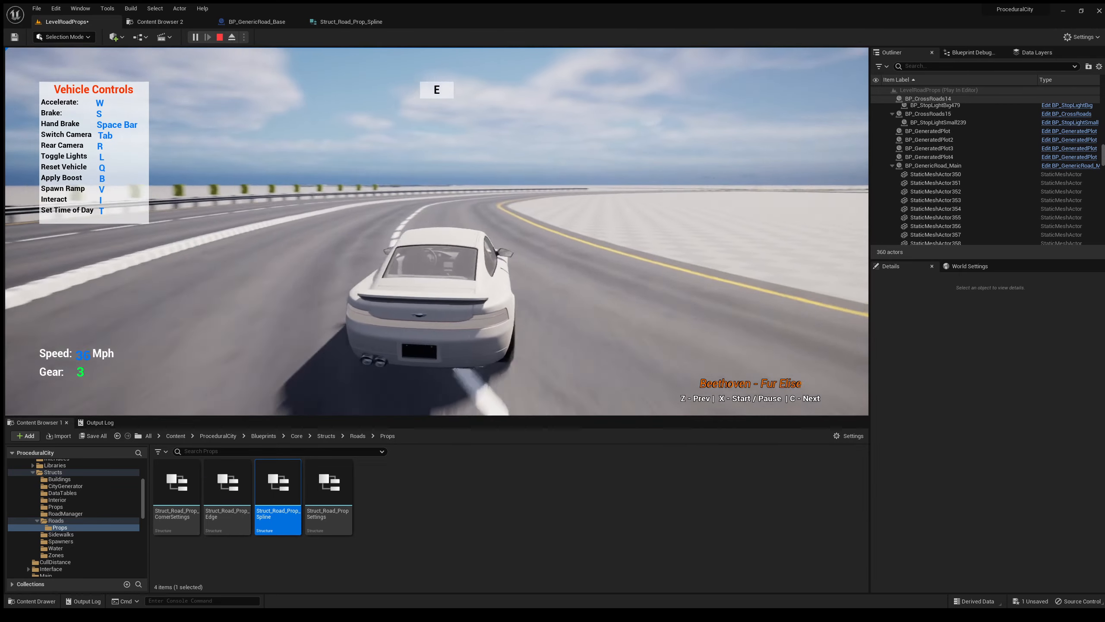
# Drive around the curve past the railings and curve signs, braking toward the speed bump before the crossroads
pyautogui.press('w')
pyautogui.press('w')
pyautogui.press('d')
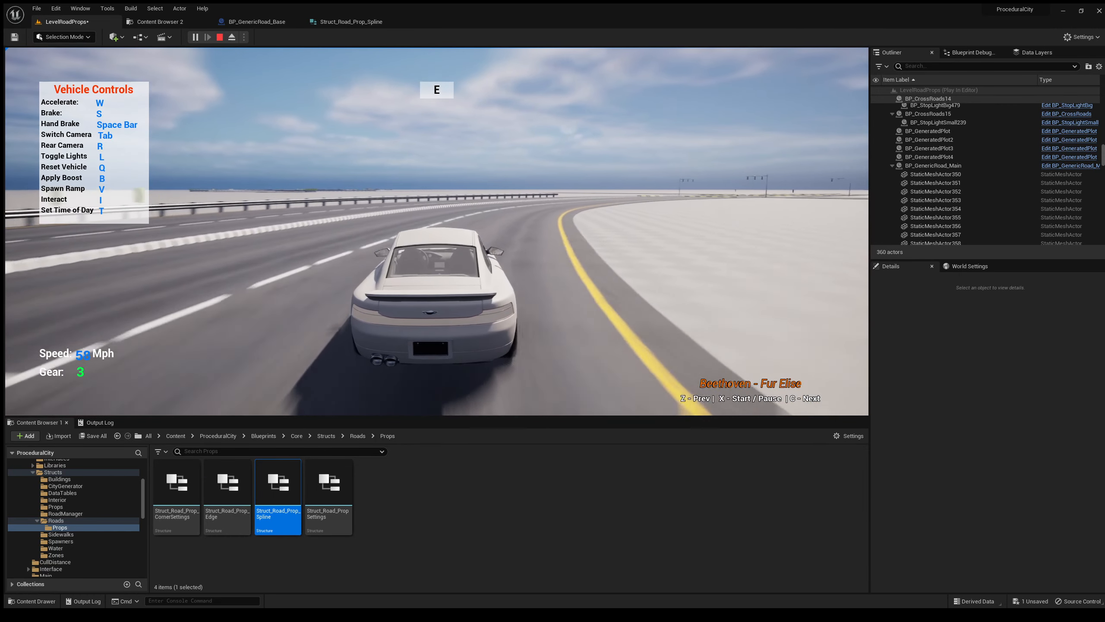
pyautogui.press('s')
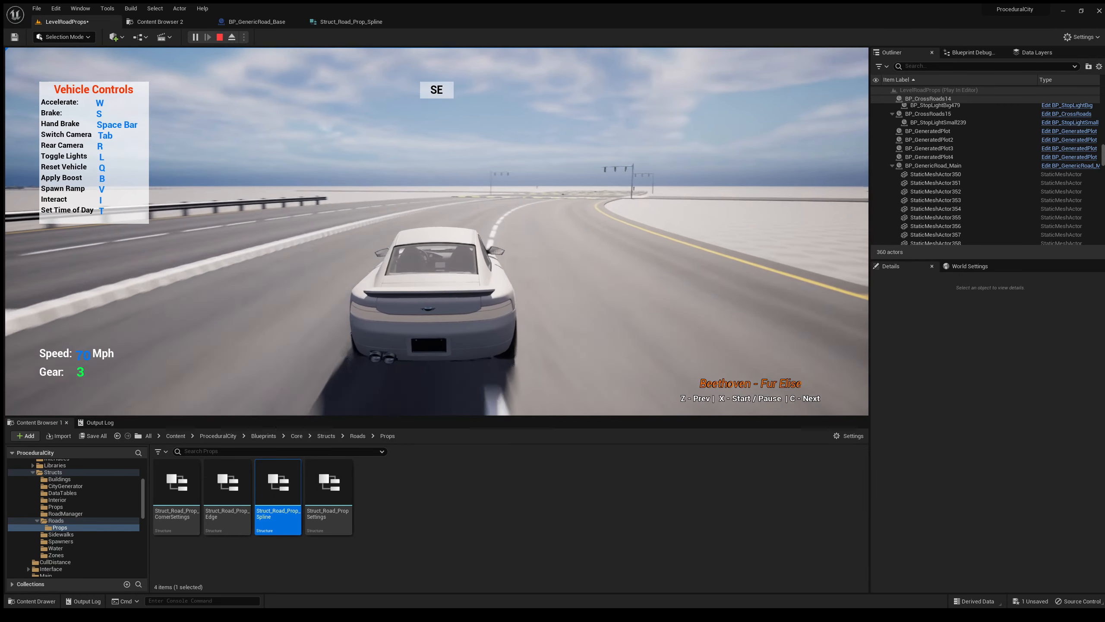
pyautogui.press('s')
pyautogui.press('d')
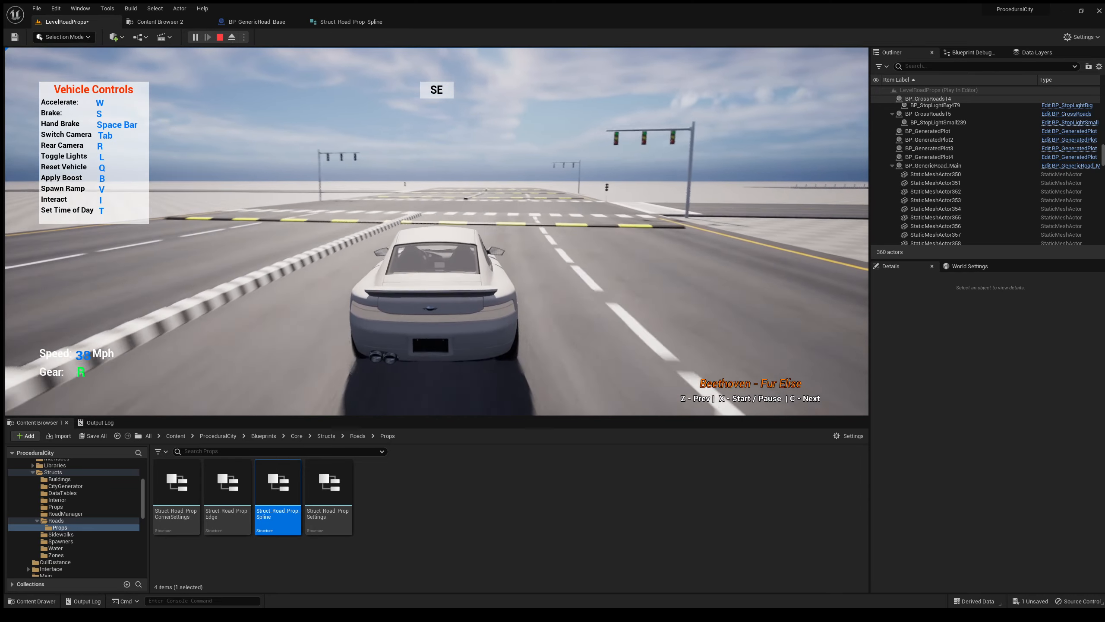
# Turn right onto the side road, swing the car around with the handbrake and end the play session
pyautogui.press('w')
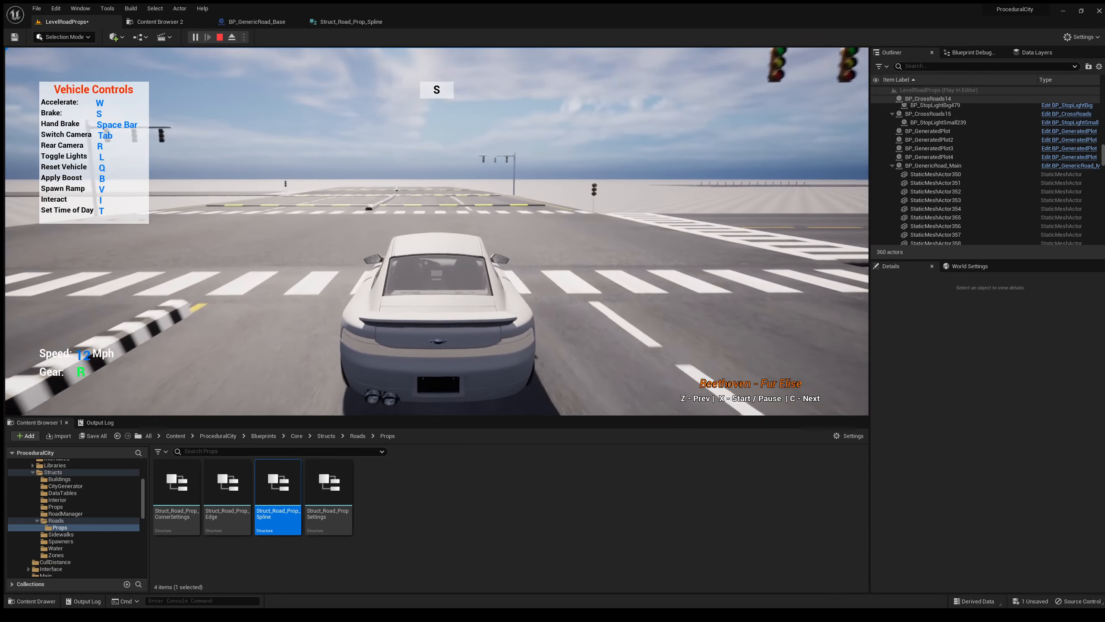
pyautogui.press('d')
pyautogui.press('w')
pyautogui.press('d')
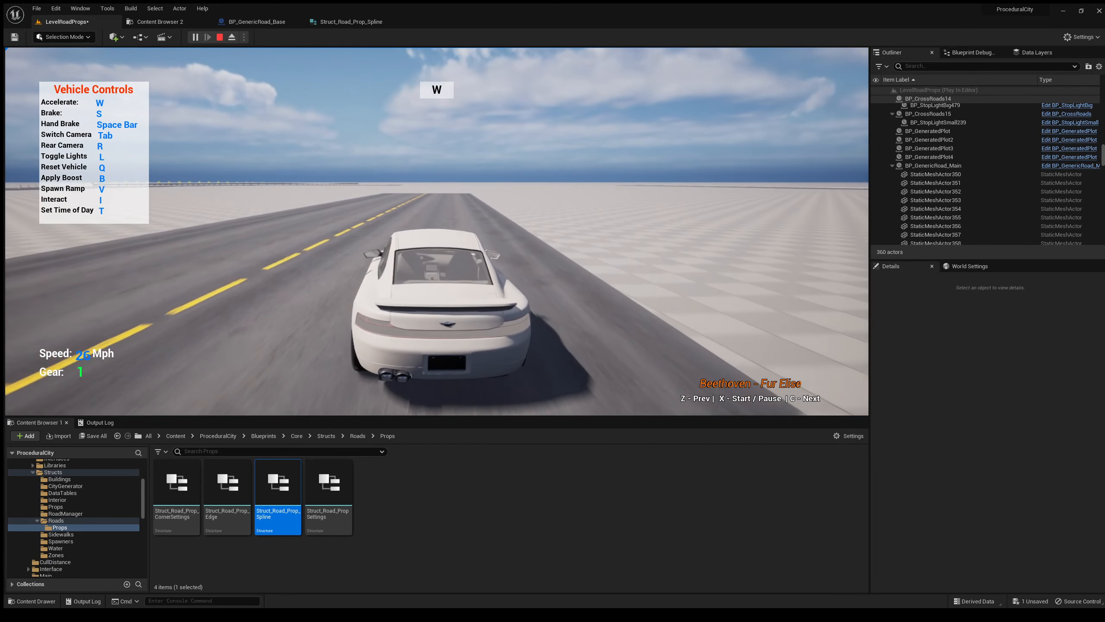
pyautogui.press('a')
pyautogui.press('space')
pyautogui.press('d')
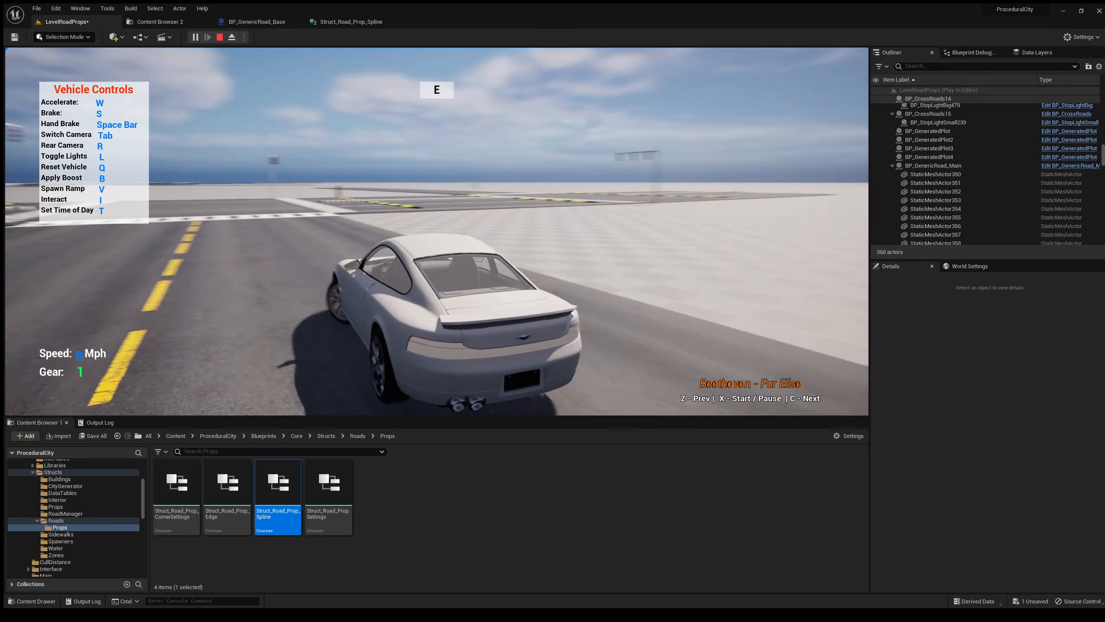
pyautogui.press('Escape')
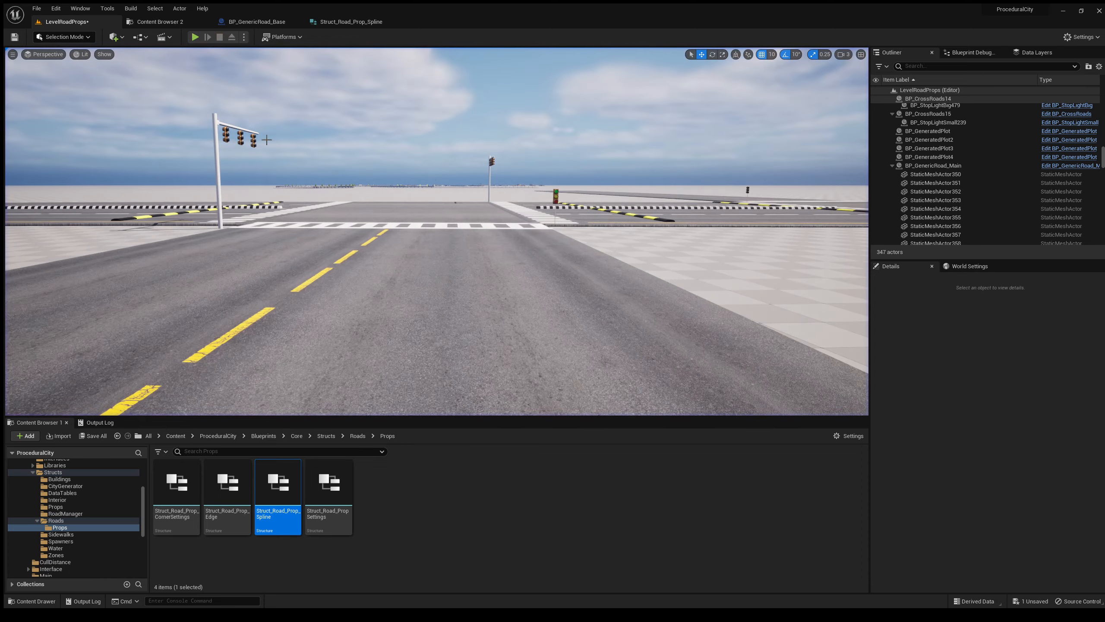
# View both crossroads from above with all spawned props and select BP_GenericRoad_Main
pyautogui.press('w')
pyautogui.moveTo(319, 223); pyautogui.dragTo(450, 222, button='right')
pyautogui.press('d')
pyautogui.press('e')
pyautogui.press('a')
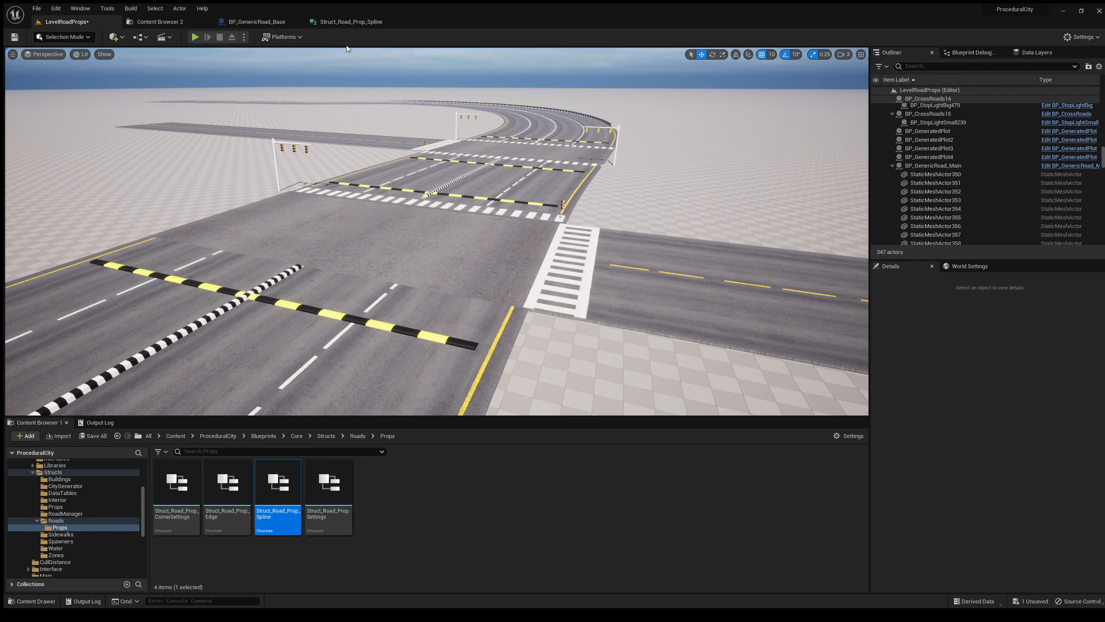
pyautogui.click(409, 240)
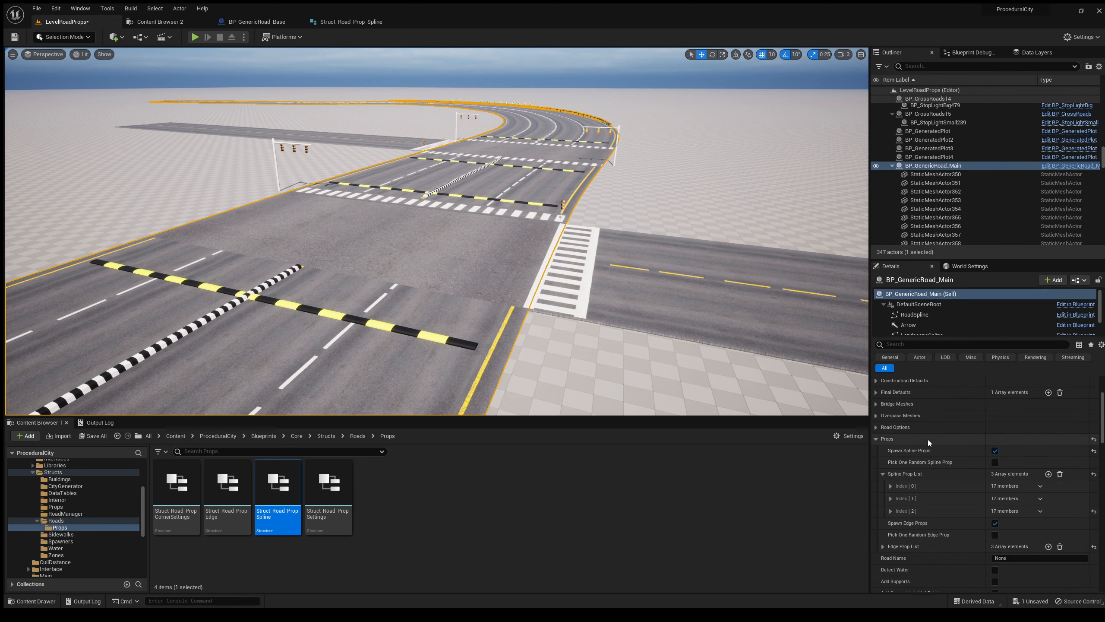